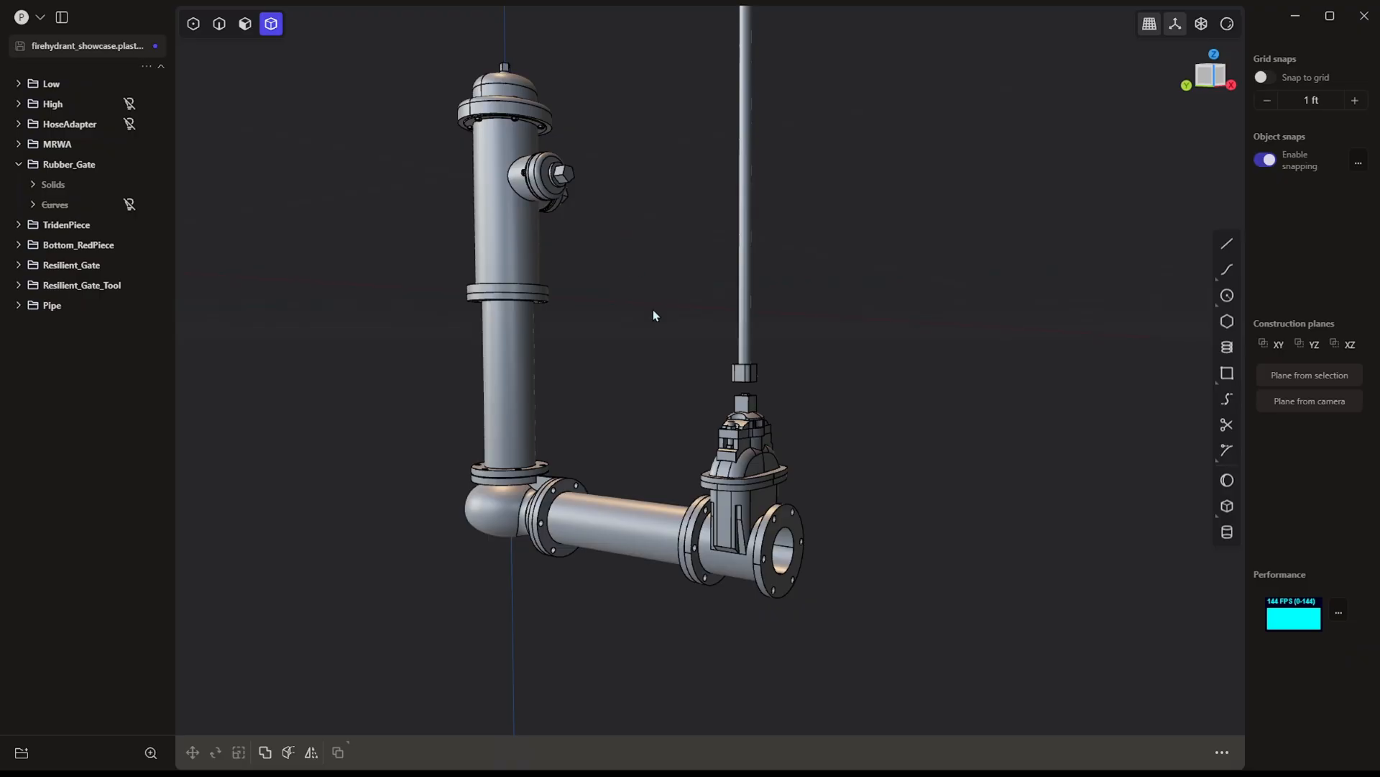
Step: Show the hidden curves of the Rubber_Gate group
{"action": "middle_click_drag", "start_coordinate": [380, 194], "coordinate": [400, 246], "text": "shift"}
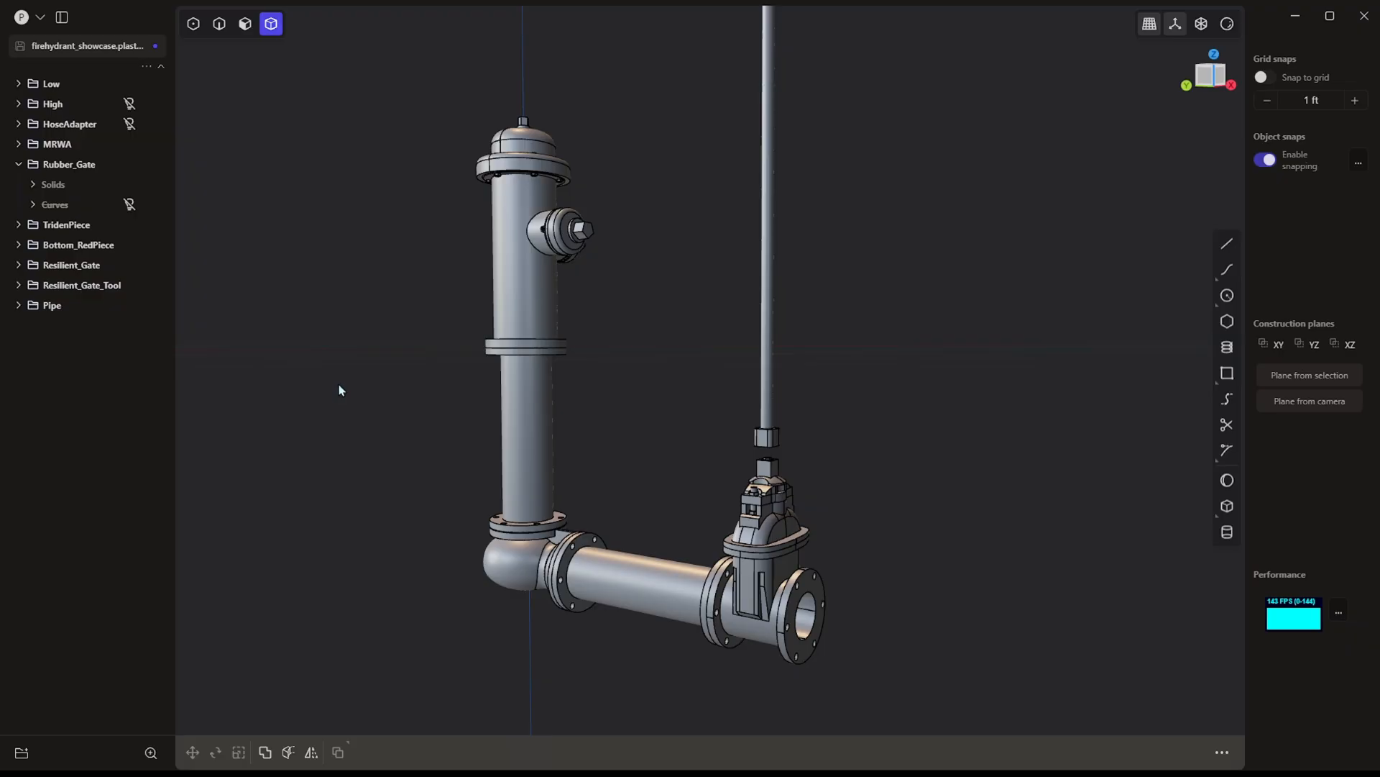
{"action": "left_click", "coordinate": [130, 205]}
{"action": "scroll", "coordinate": [390, 396], "scroll_direction": "down", "scroll_amount": 3}
{"action": "mouse_move", "coordinate": [391, 400]}
{"action": "middle_mouse_down", "text": "shift"}
{"action": "mouse_move", "coordinate": [499, 451]}
{"action": "mouse_move", "coordinate": [444, 486]}
{"action": "middle_mouse_up", "text": "shift"}
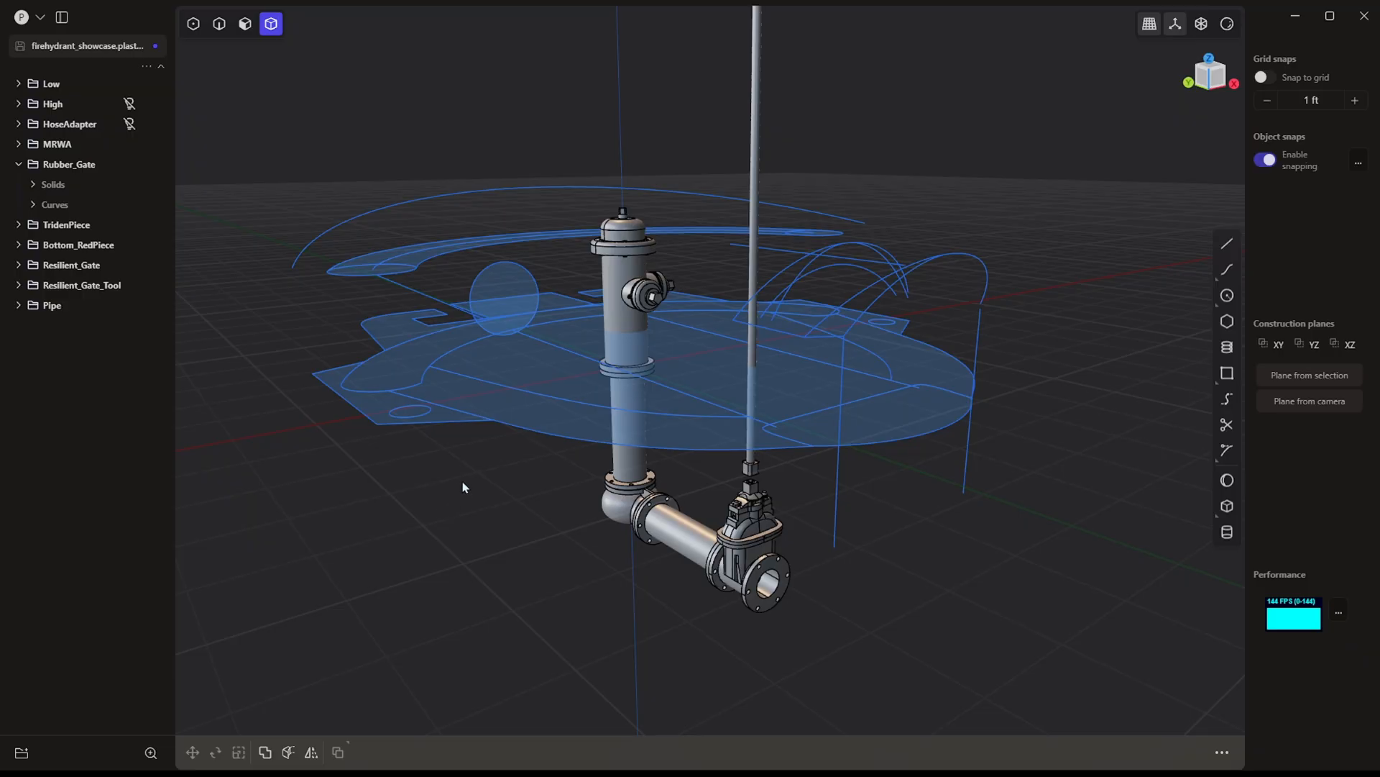
{"action": "middle_click_drag", "start_coordinate": [463, 482], "coordinate": [442, 487]}
{"action": "key", "text": "3"}
{"action": "left_click", "coordinate": [348, 437]}
{"action": "key", "text": "e"}
{"action": "left_click", "coordinate": [365, 393]}
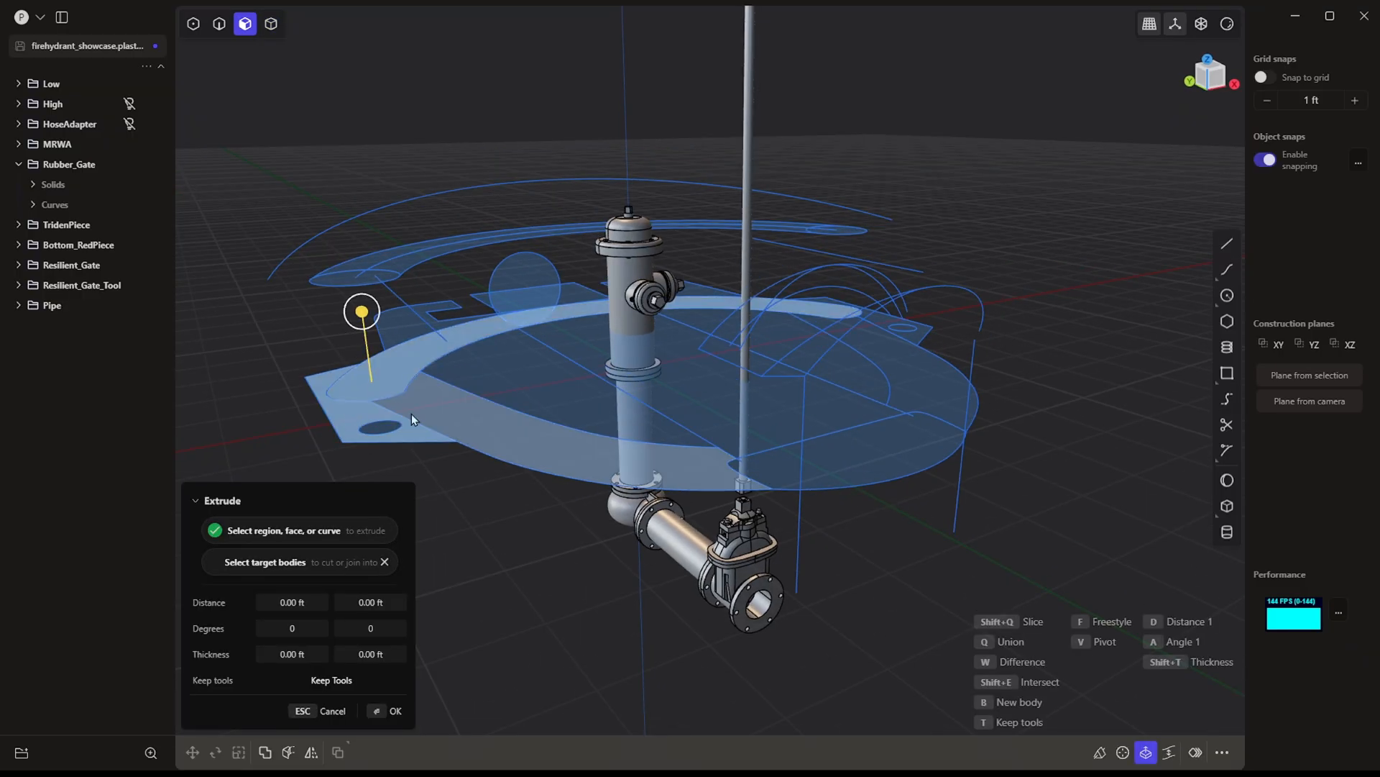
{"action": "left_click_drag", "start_coordinate": [411, 418], "coordinate": [403, 320]}
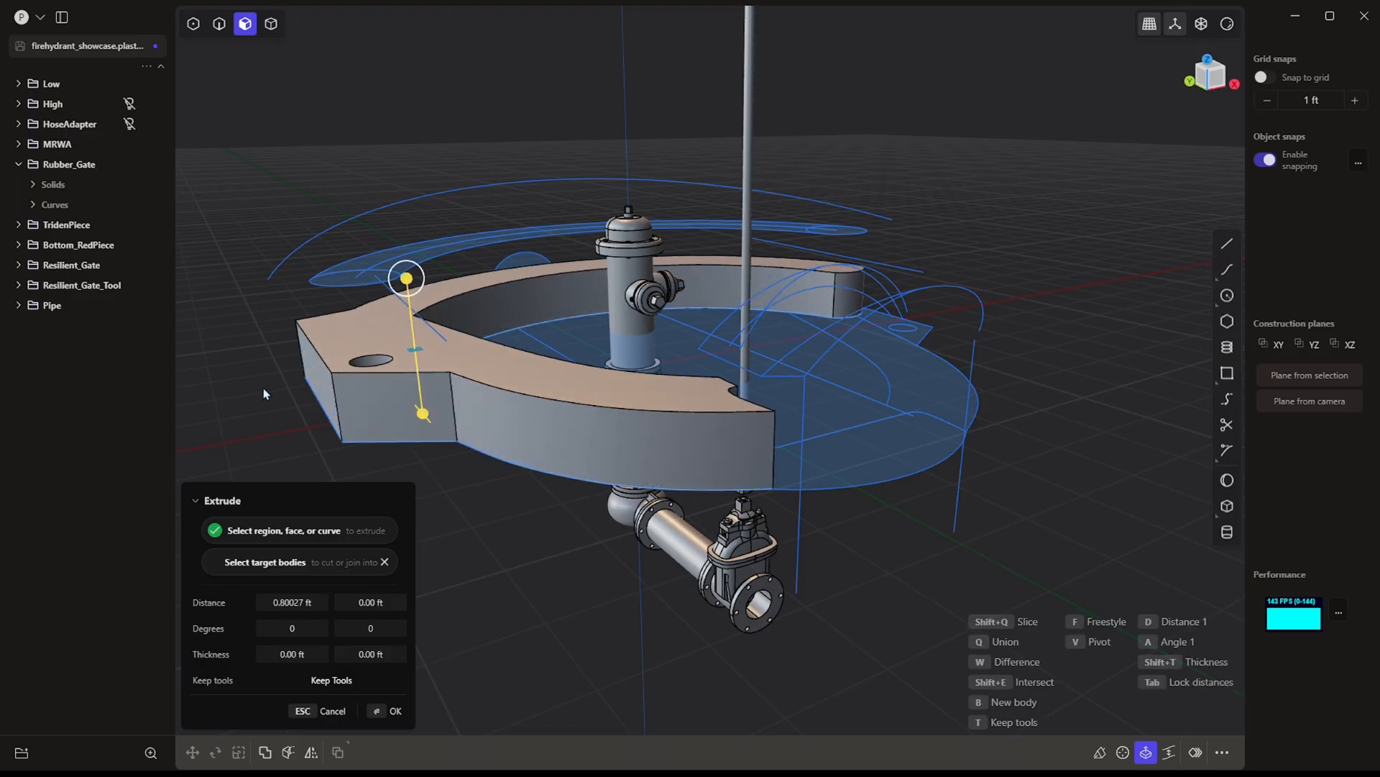
{"action": "key", "text": "Escape"}
{"action": "scroll", "coordinate": [335, 175], "scroll_direction": "down", "scroll_amount": 1}
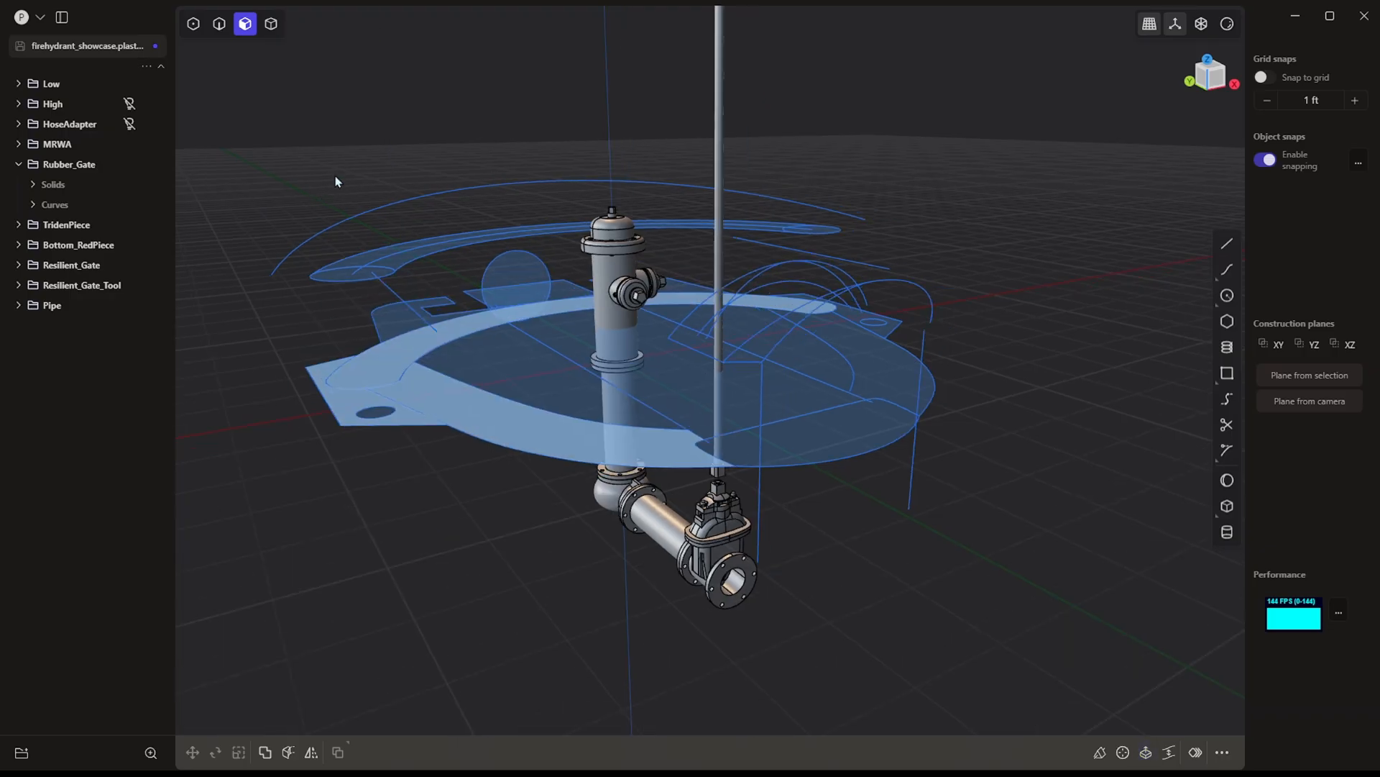
{"action": "middle_click_drag", "start_coordinate": [273, 68], "coordinate": [267, 112]}
{"action": "key", "text": "2"}
{"action": "left_click_drag", "start_coordinate": [259, 107], "coordinate": [976, 579]}
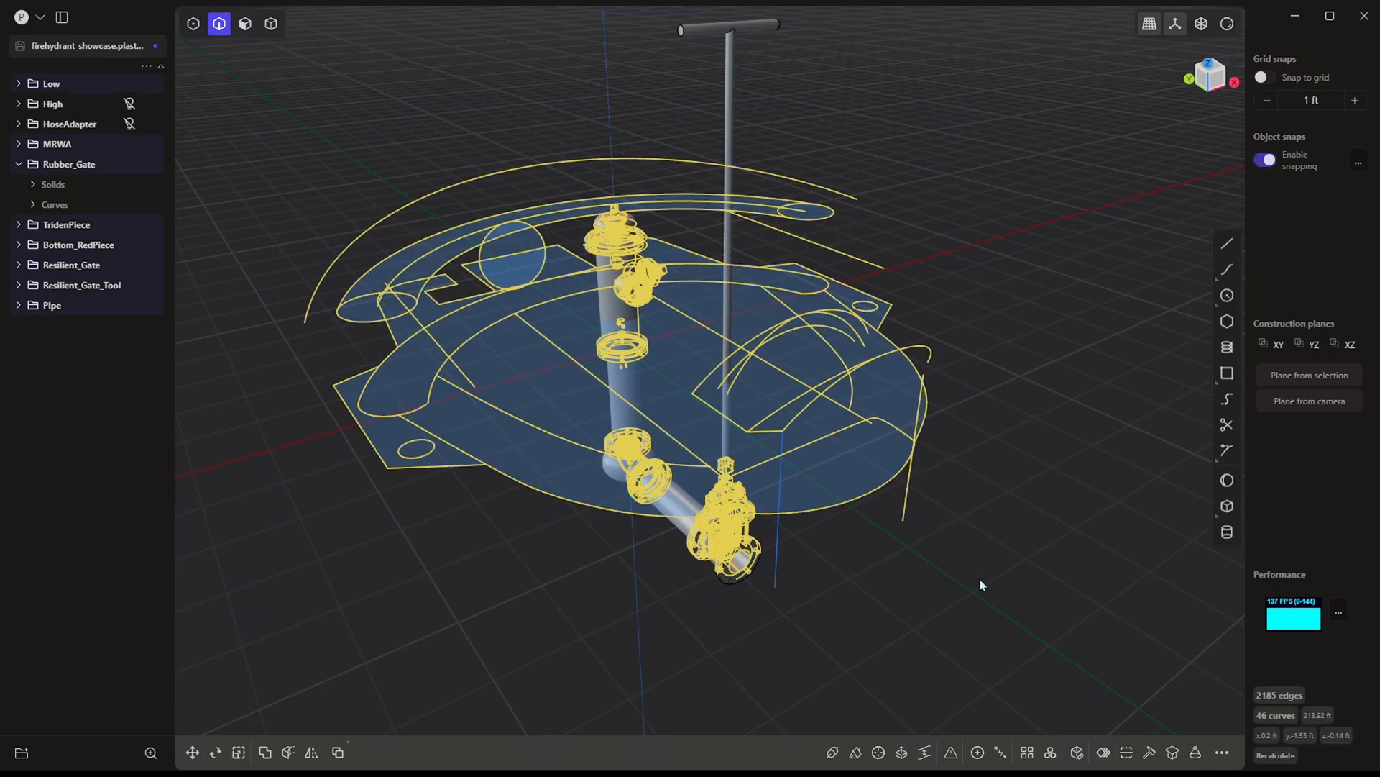
{"action": "left_click", "coordinate": [981, 579]}
Step: Move the rubber gate solid out of the valve by about -3.11 ft along X
{"action": "scroll", "coordinate": [869, 584], "scroll_direction": "up", "scroll_amount": 2}
{"action": "middle_click_drag", "start_coordinate": [721, 598], "coordinate": [696, 495], "text": "shift"}
{"action": "scroll", "coordinate": [689, 537], "scroll_direction": "up", "scroll_amount": 1}
{"action": "scroll", "coordinate": [696, 494], "scroll_direction": "up", "scroll_amount": 2}
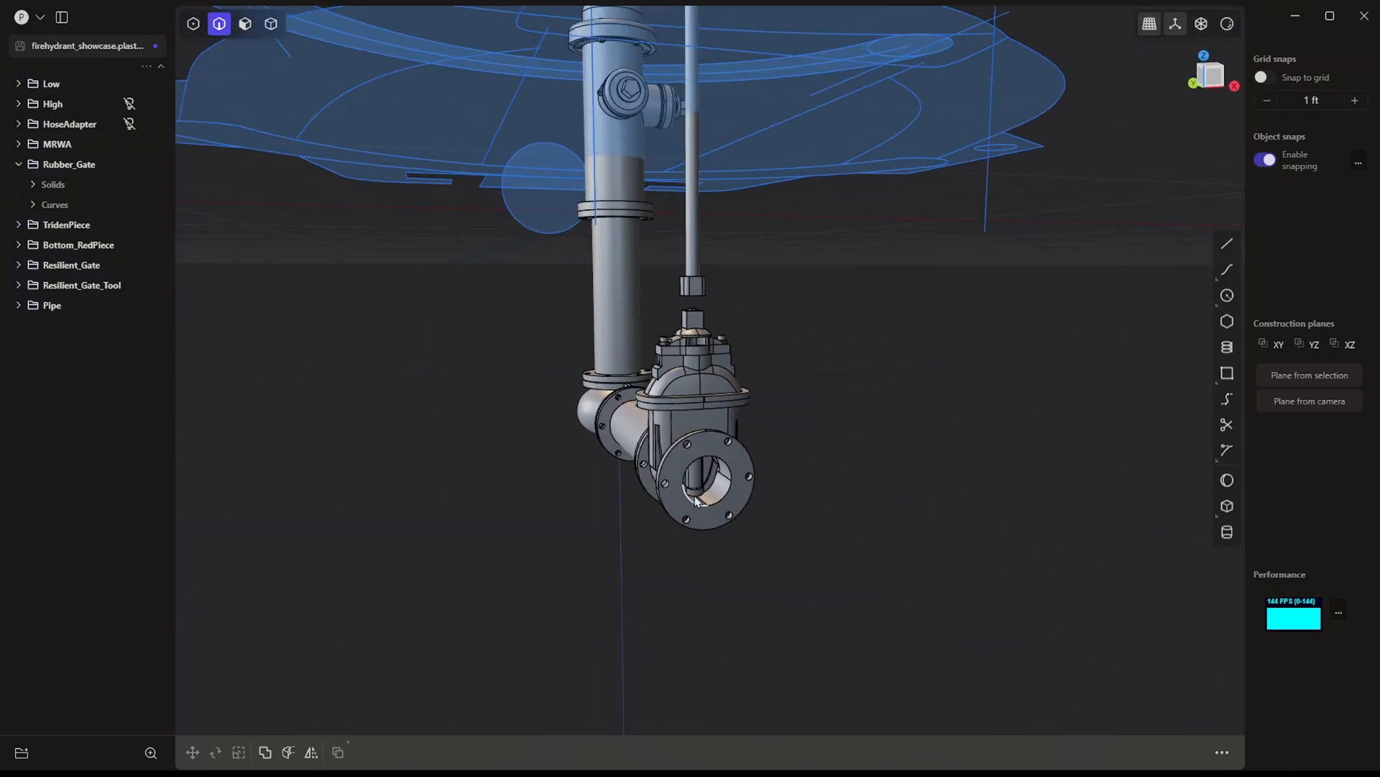
{"action": "scroll", "coordinate": [697, 403], "scroll_direction": "down", "scroll_amount": 2}
{"action": "middle_click_drag", "start_coordinate": [700, 302], "coordinate": [646, 237], "text": "shift"}
{"action": "scroll", "coordinate": [651, 339], "scroll_direction": "up", "scroll_amount": 2}
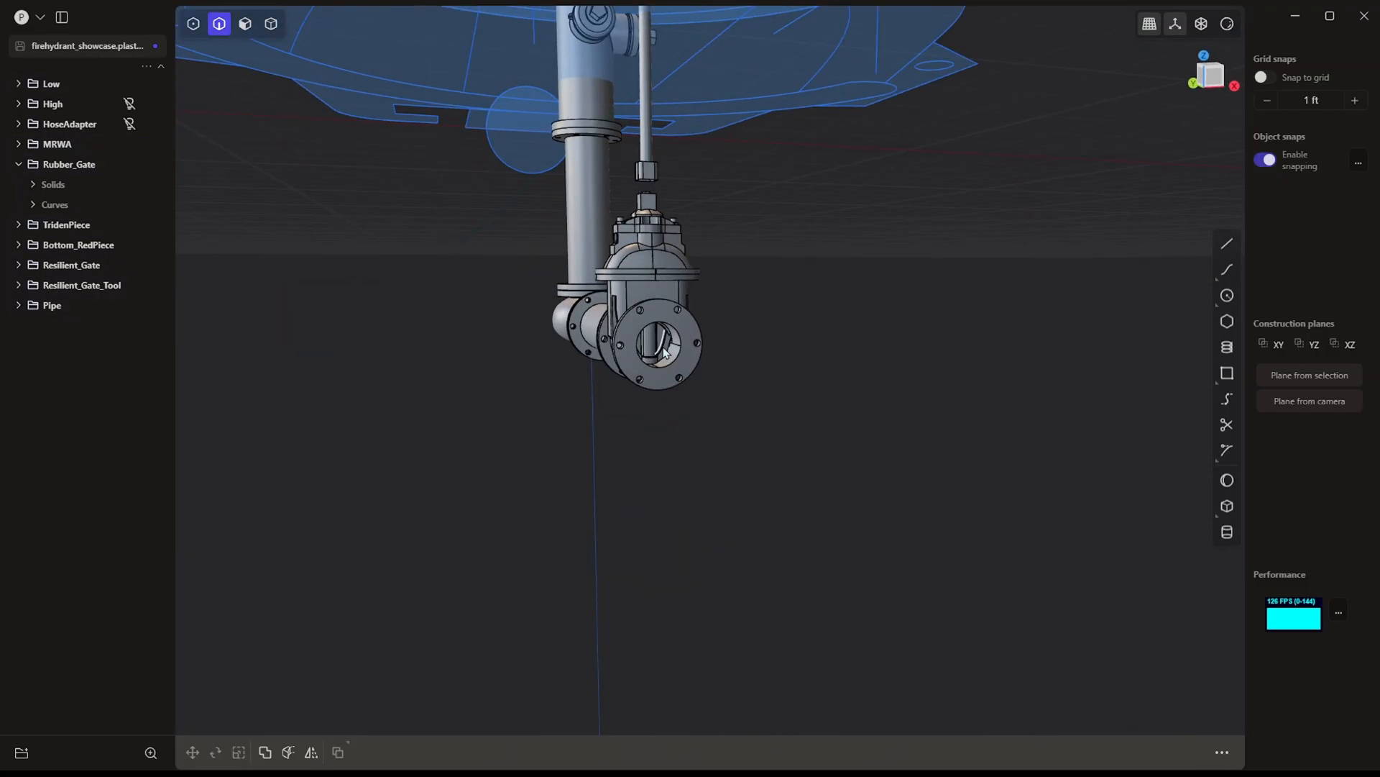
{"action": "key", "text": "4"}
{"action": "left_click", "coordinate": [654, 339]}
{"action": "scroll", "coordinate": [653, 340], "scroll_direction": "down", "scroll_amount": 1}
{"action": "middle_click_drag", "start_coordinate": [665, 344], "coordinate": [809, 478], "text": "shift"}
{"action": "key", "text": "g"}
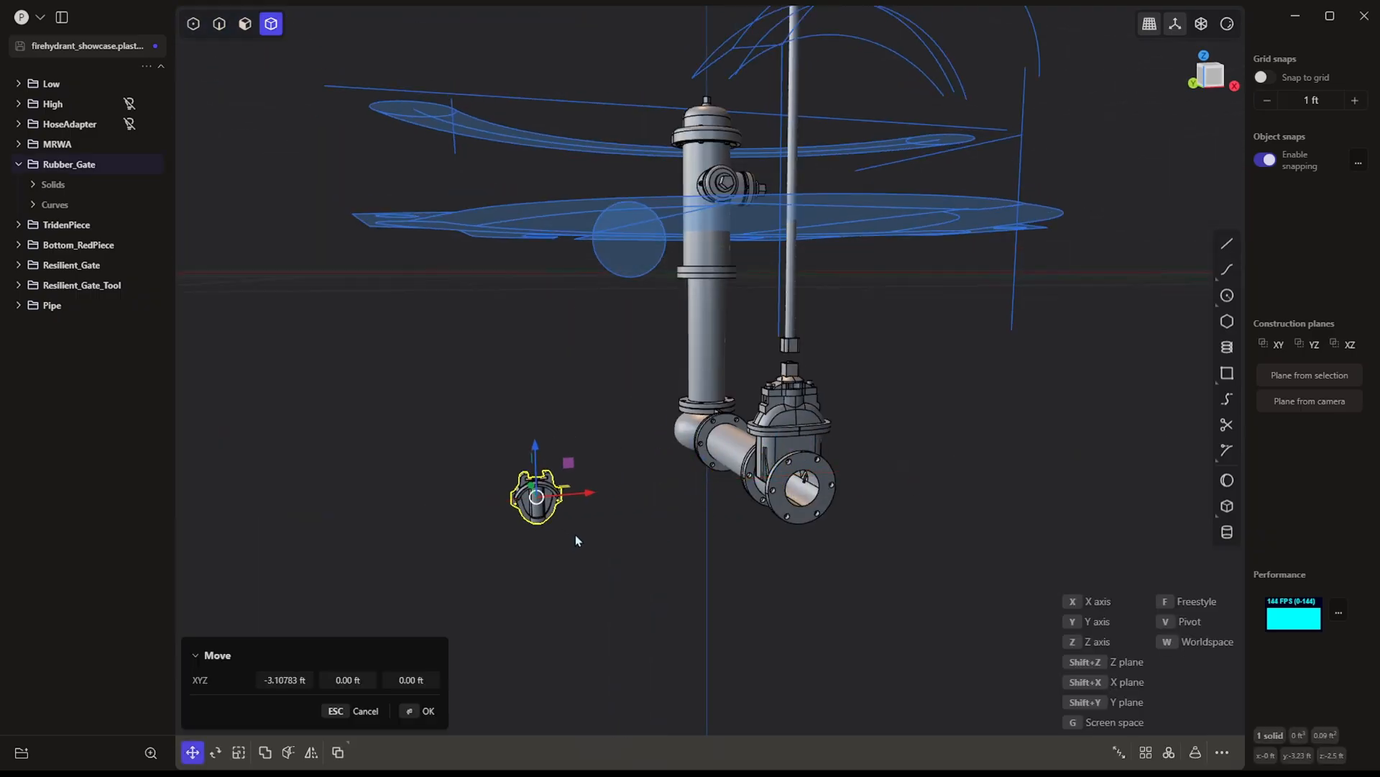
{"action": "left_click", "coordinate": [575, 533]}
Step: Scale the rubber gate solid uniformly by about 3.79
{"action": "key", "text": "s"}
{"action": "left_click", "coordinate": [1145, 596]}
{"action": "scroll", "coordinate": [834, 503], "scroll_direction": "down", "scroll_amount": 1}
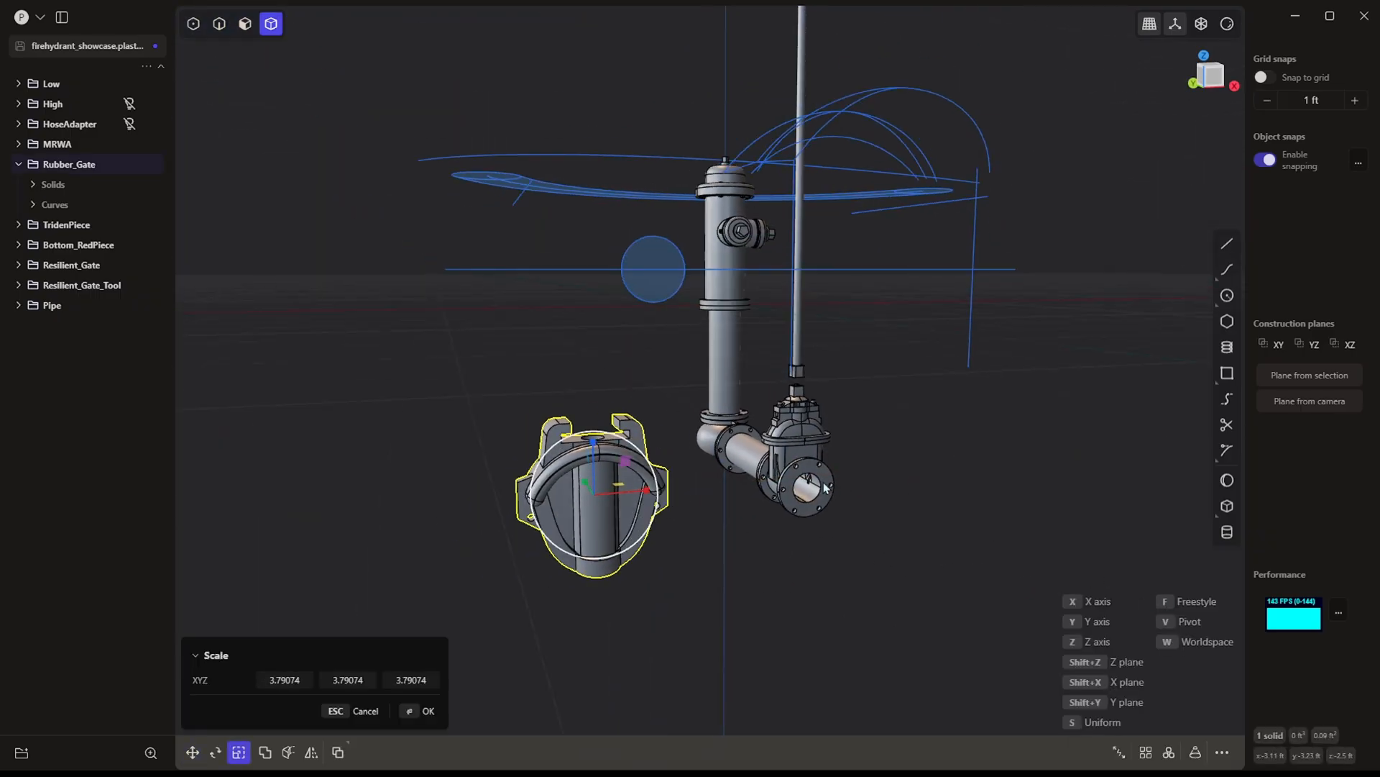
{"action": "right_click", "coordinate": [873, 586]}
{"action": "left_click", "coordinate": [873, 587]}
{"action": "middle_click_drag", "start_coordinate": [723, 480], "coordinate": [690, 546]}
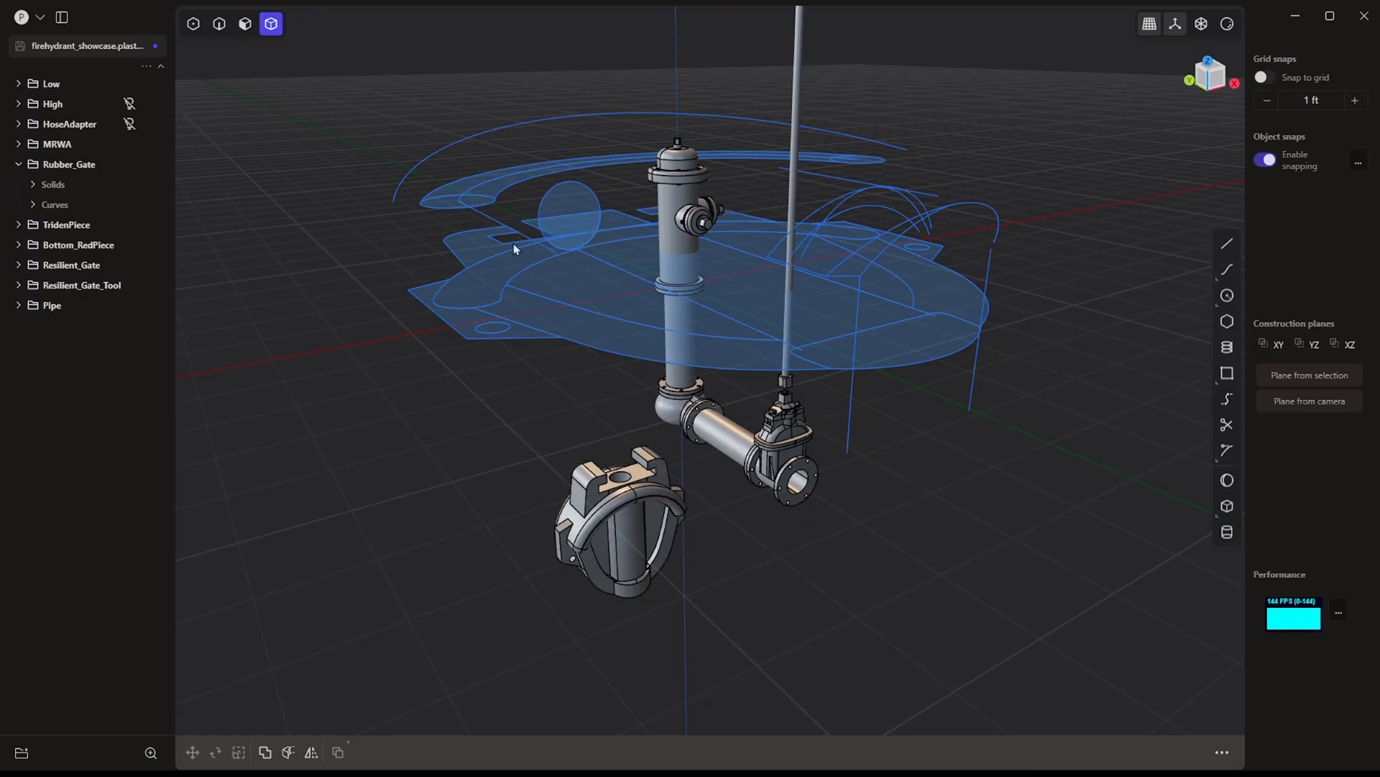
{"action": "key", "text": "2"}
{"action": "left_click", "coordinate": [552, 128]}
{"action": "left_click", "coordinate": [503, 289]}
{"action": "left_click", "coordinate": [502, 345]}
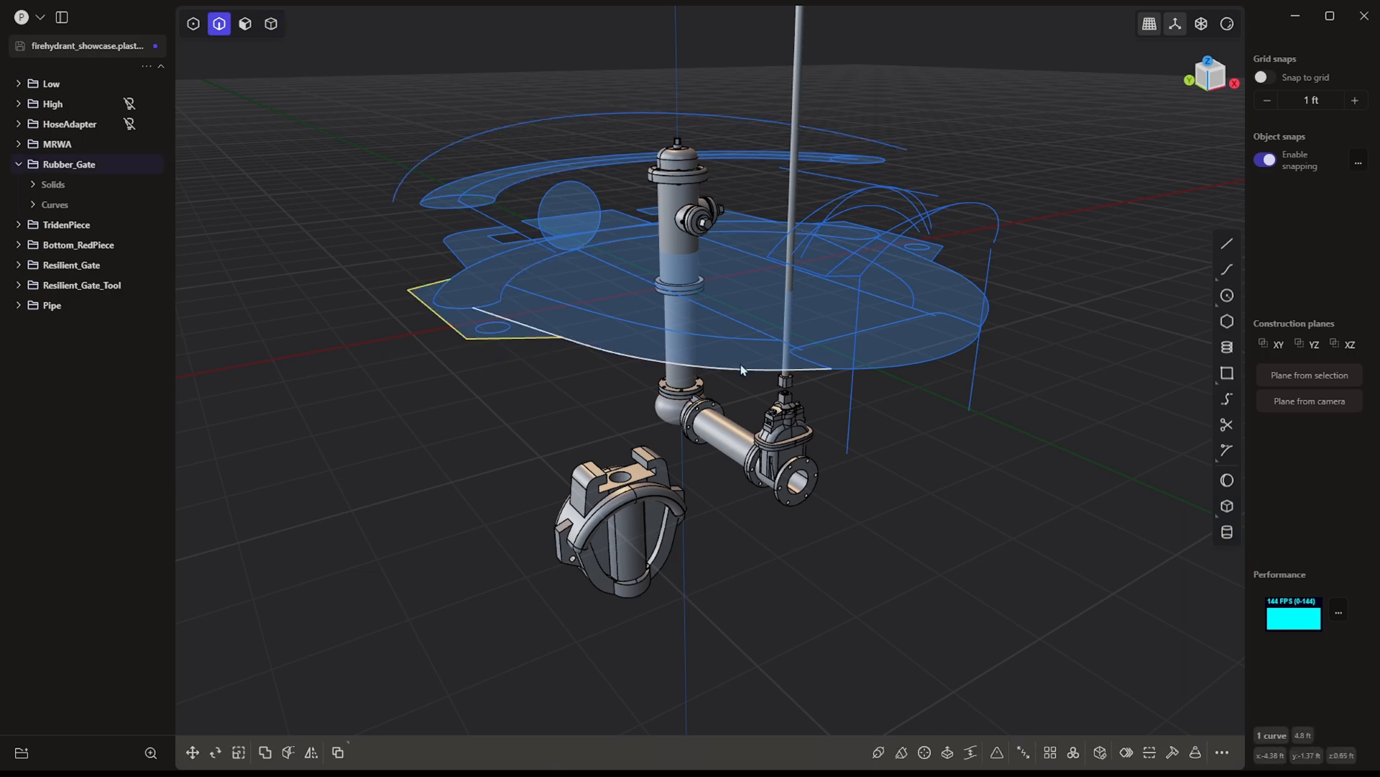
{"action": "left_click", "coordinate": [948, 354]}
{"action": "left_click", "coordinate": [911, 224]}
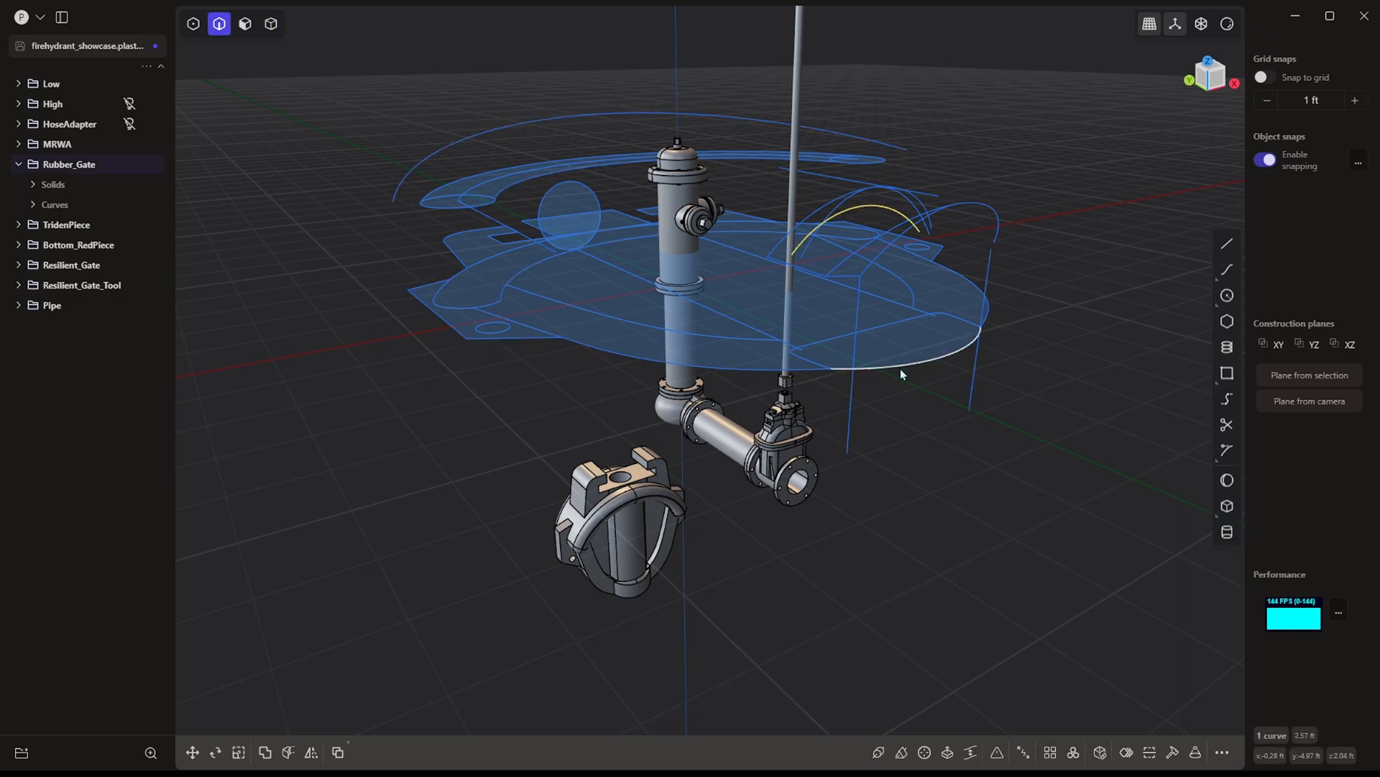
{"action": "left_click", "coordinate": [875, 509]}
Step: Undo the rubber gate's scaling and move and the showing of its curves, and return to selecting solids
{"action": "key", "text": "ctrl+z"}
{"action": "key", "text": "ctrl+z"}
{"action": "key", "text": "ctrl+z"}
{"action": "key", "text": "ctrl+z"}
{"action": "key", "text": "ctrl+z"}
{"action": "key", "text": "ctrl+z"}
{"action": "key", "text": "ctrl+z"}
{"action": "scroll", "coordinate": [886, 439], "scroll_direction": "up", "scroll_amount": 4}
{"action": "middle_click_drag", "start_coordinate": [886, 439], "coordinate": [880, 394]}
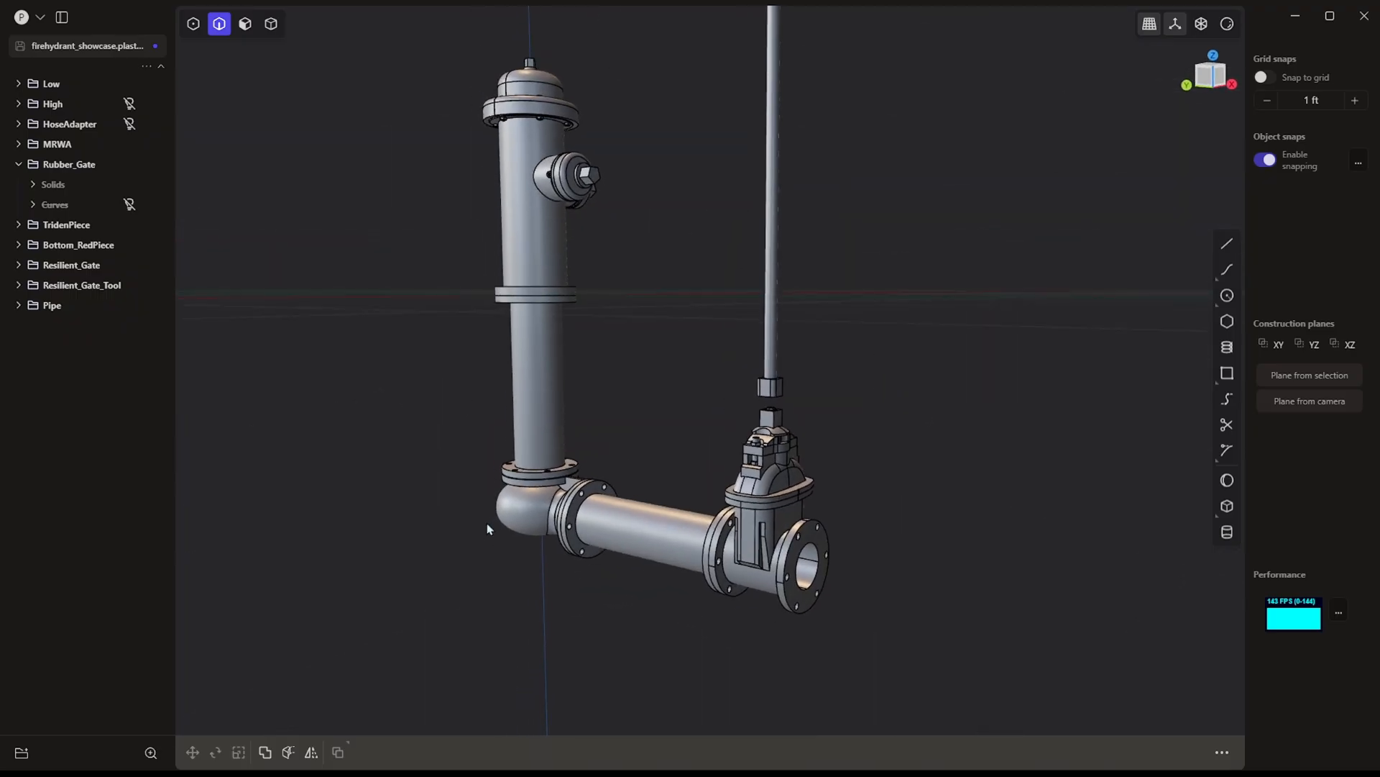
{"action": "key", "text": "4"}
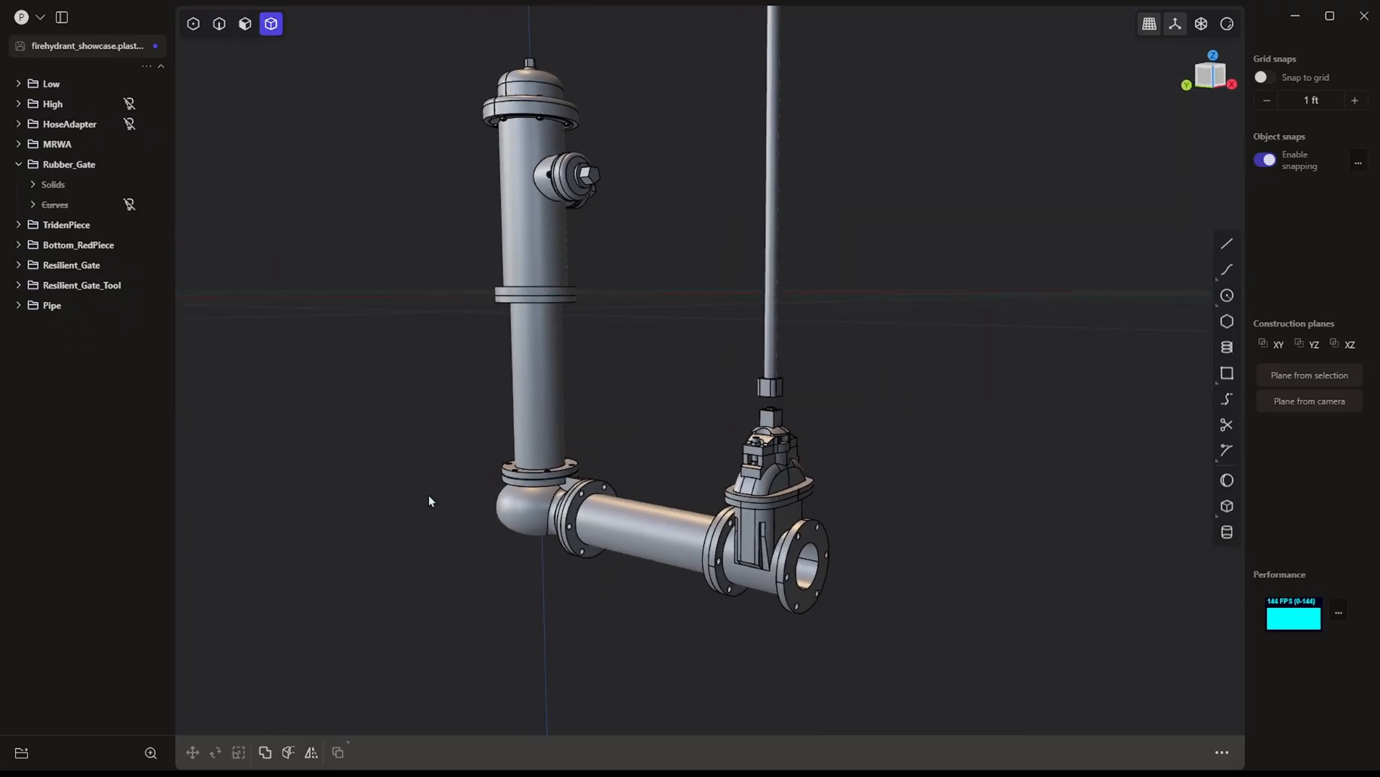
Step: Select all solids of the Resilient_Gate group together with the bottom elbow and isolate them
{"action": "right_click", "coordinate": [76, 268]}
{"action": "left_click", "coordinate": [128, 295]}
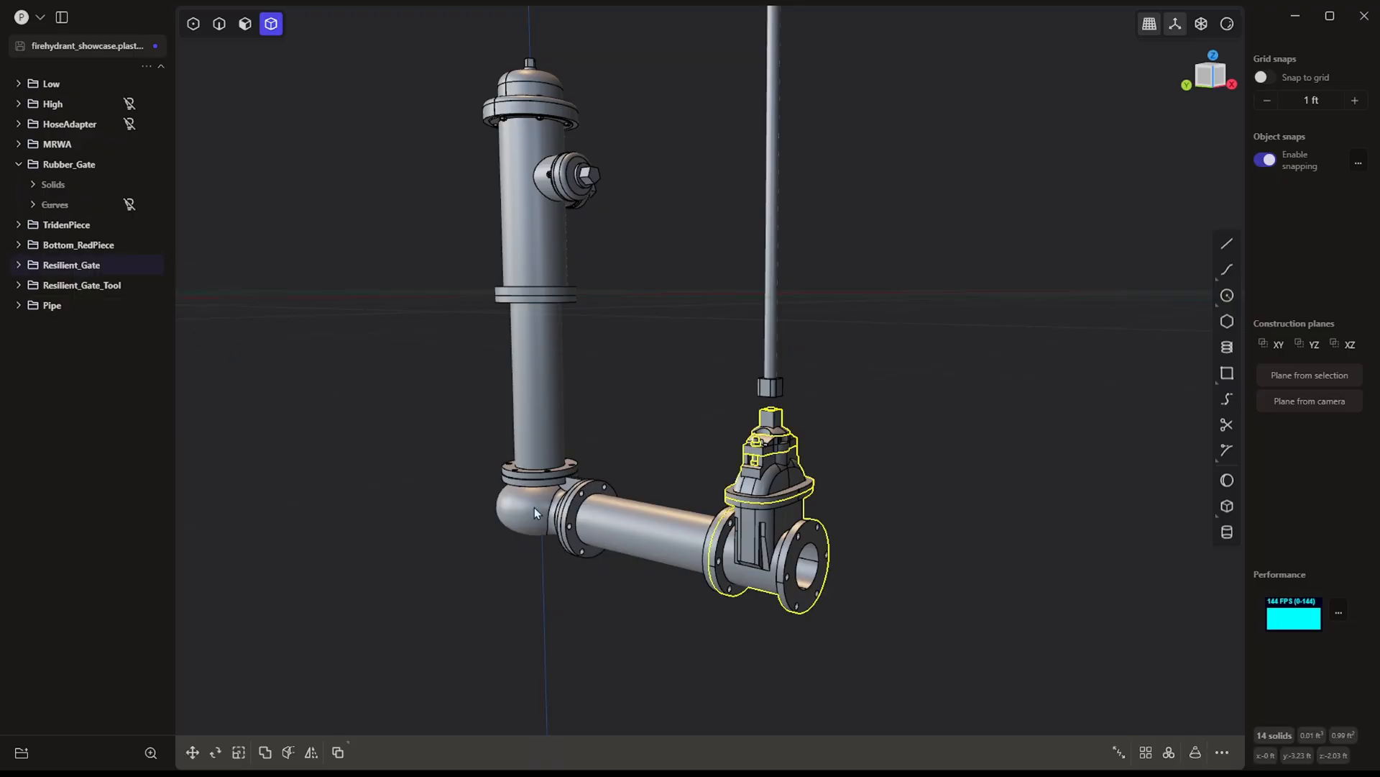
{"action": "left_click", "coordinate": [523, 524], "text": "shift"}
{"action": "middle_click_drag", "start_coordinate": [598, 581], "coordinate": [576, 532], "text": "shift"}
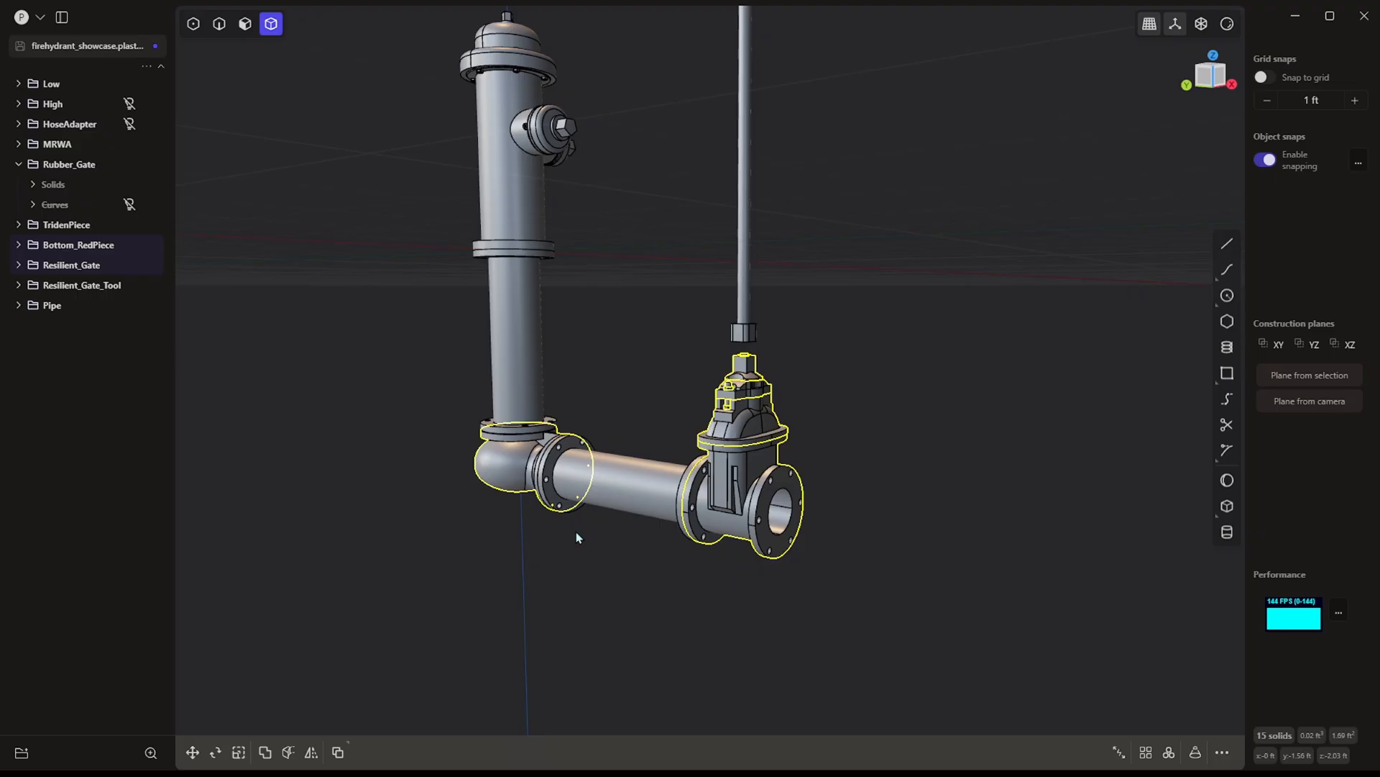
{"action": "key", "text": "/"}
{"action": "middle_click_drag", "start_coordinate": [617, 490], "coordinate": [560, 455]}
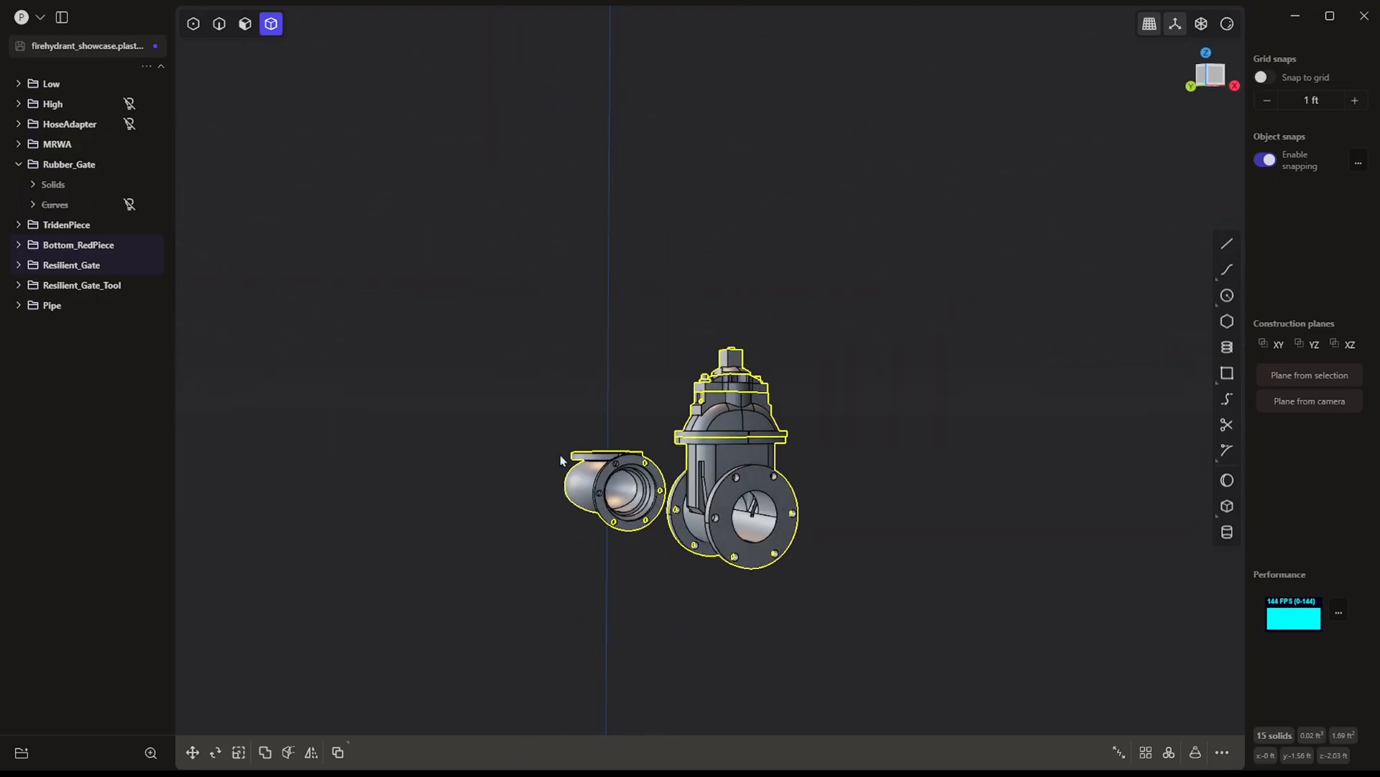
{"action": "key", "text": "/"}
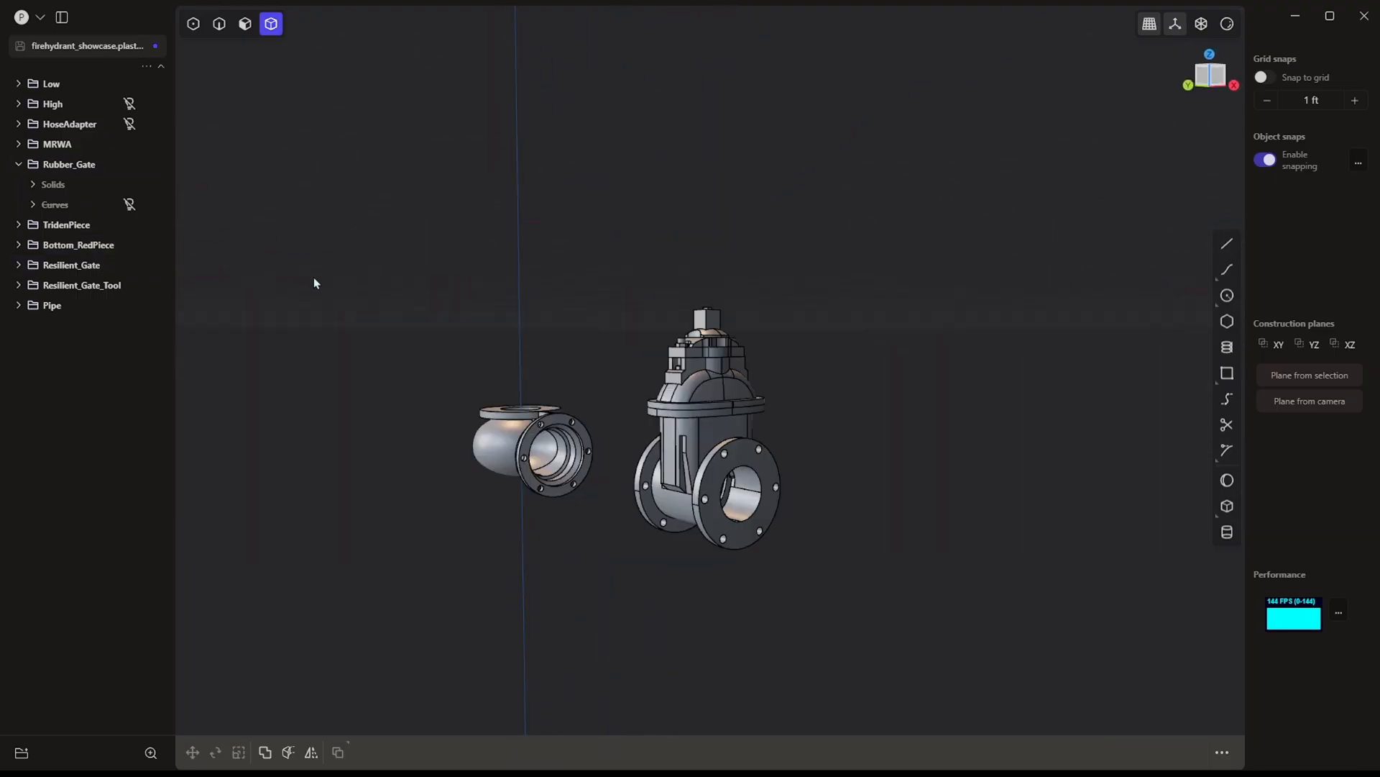
{"action": "left_click_drag", "start_coordinate": [314, 278], "coordinate": [912, 651]}
{"action": "scroll", "coordinate": [652, 559], "scroll_direction": "up", "scroll_amount": 3}
{"action": "middle_click_drag", "start_coordinate": [644, 461], "coordinate": [694, 510], "text": "shift"}
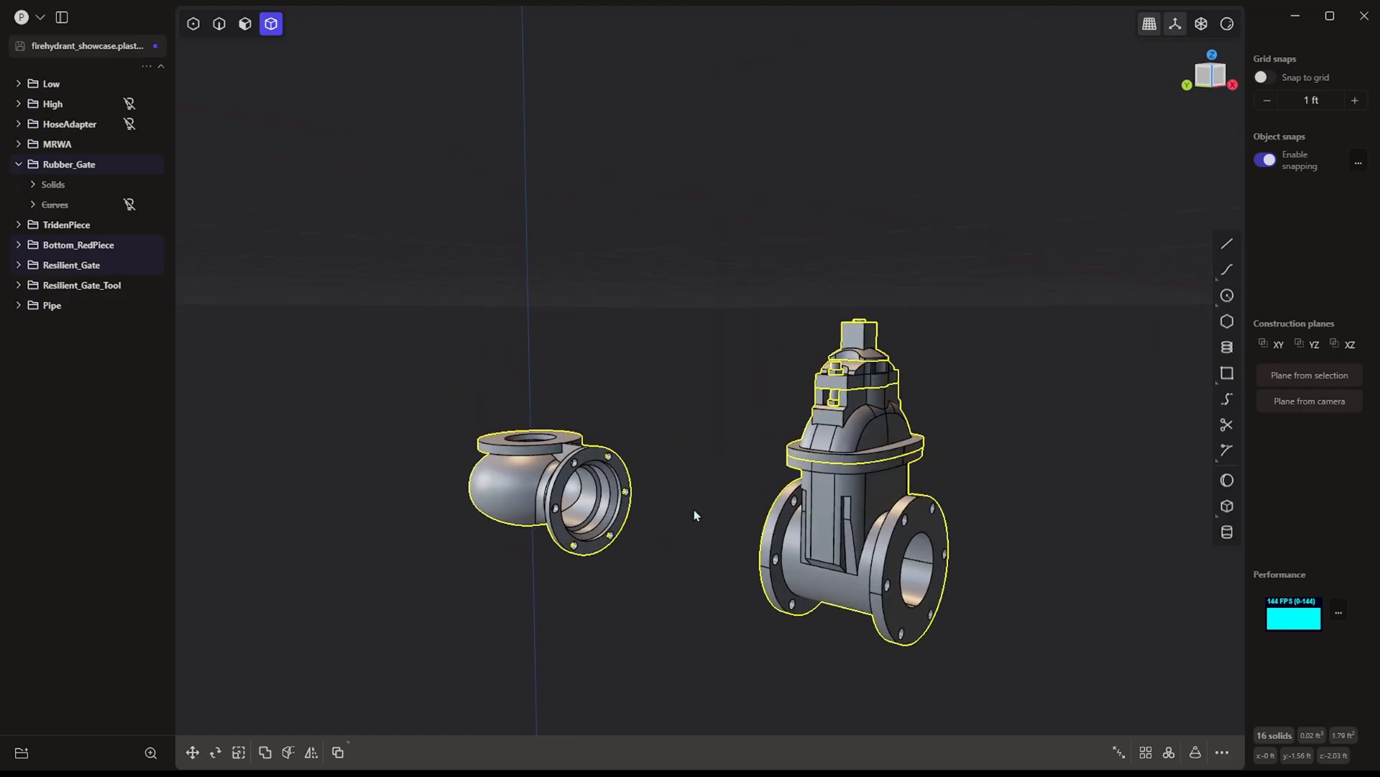
{"action": "left_click", "coordinate": [662, 387]}
{"action": "middle_click_drag", "start_coordinate": [658, 460], "coordinate": [567, 394], "text": "shift"}
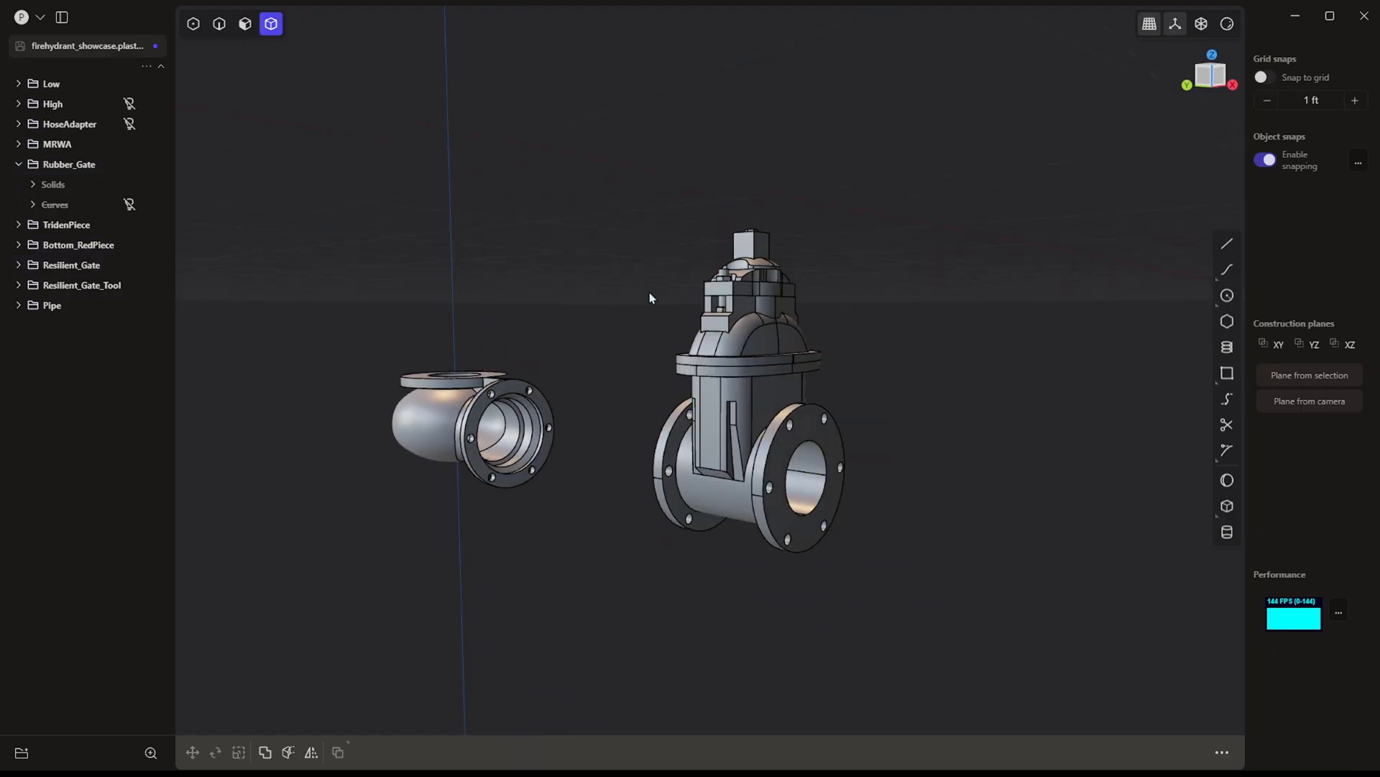
{"action": "scroll", "coordinate": [755, 253], "scroll_direction": "up", "scroll_amount": 2}
{"action": "left_click", "coordinate": [757, 254]}
{"action": "middle_click_drag", "start_coordinate": [759, 255], "coordinate": [801, 295]}
{"action": "key", "text": "g"}
{"action": "key", "text": "z"}
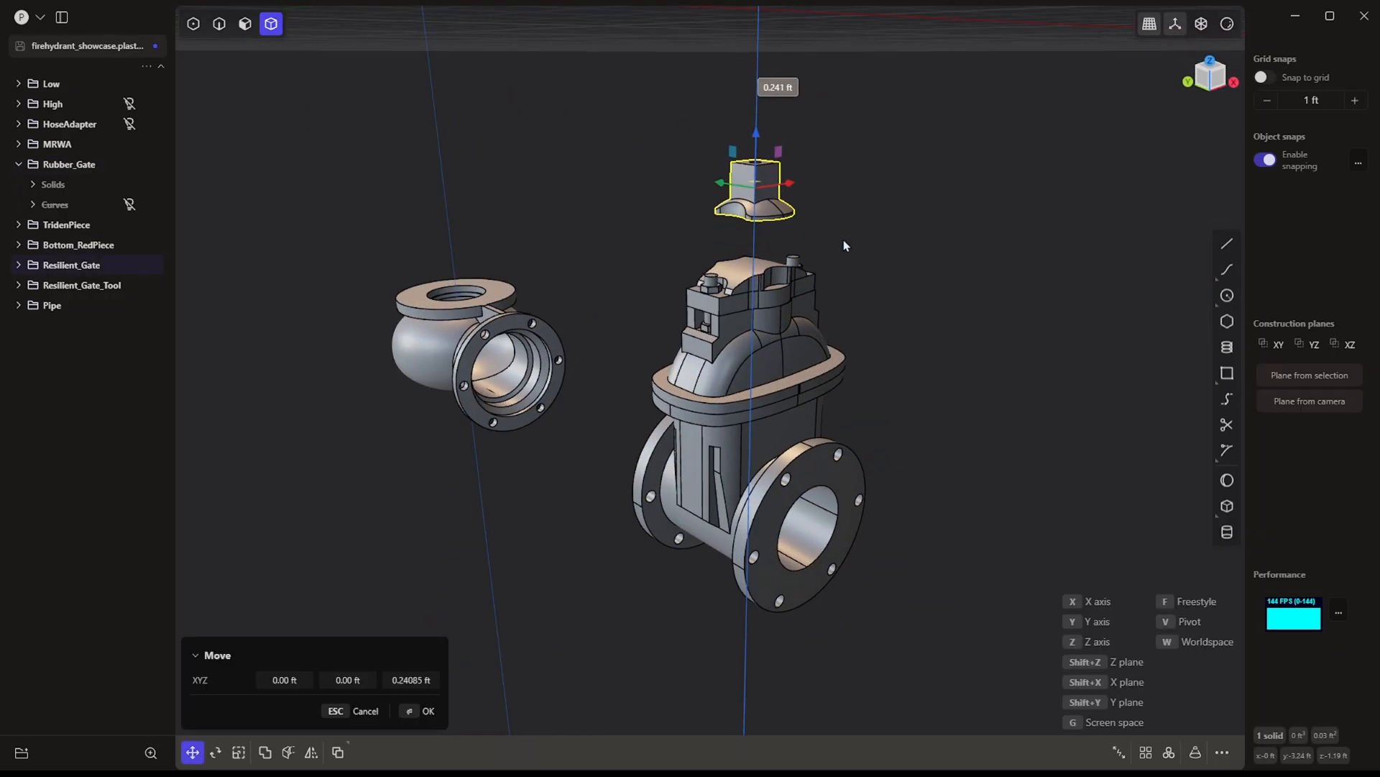
{"action": "key", "text": "Escape"}
{"action": "scroll", "coordinate": [708, 286], "scroll_direction": "up", "scroll_amount": 2}
{"action": "left_click", "coordinate": [707, 287]}
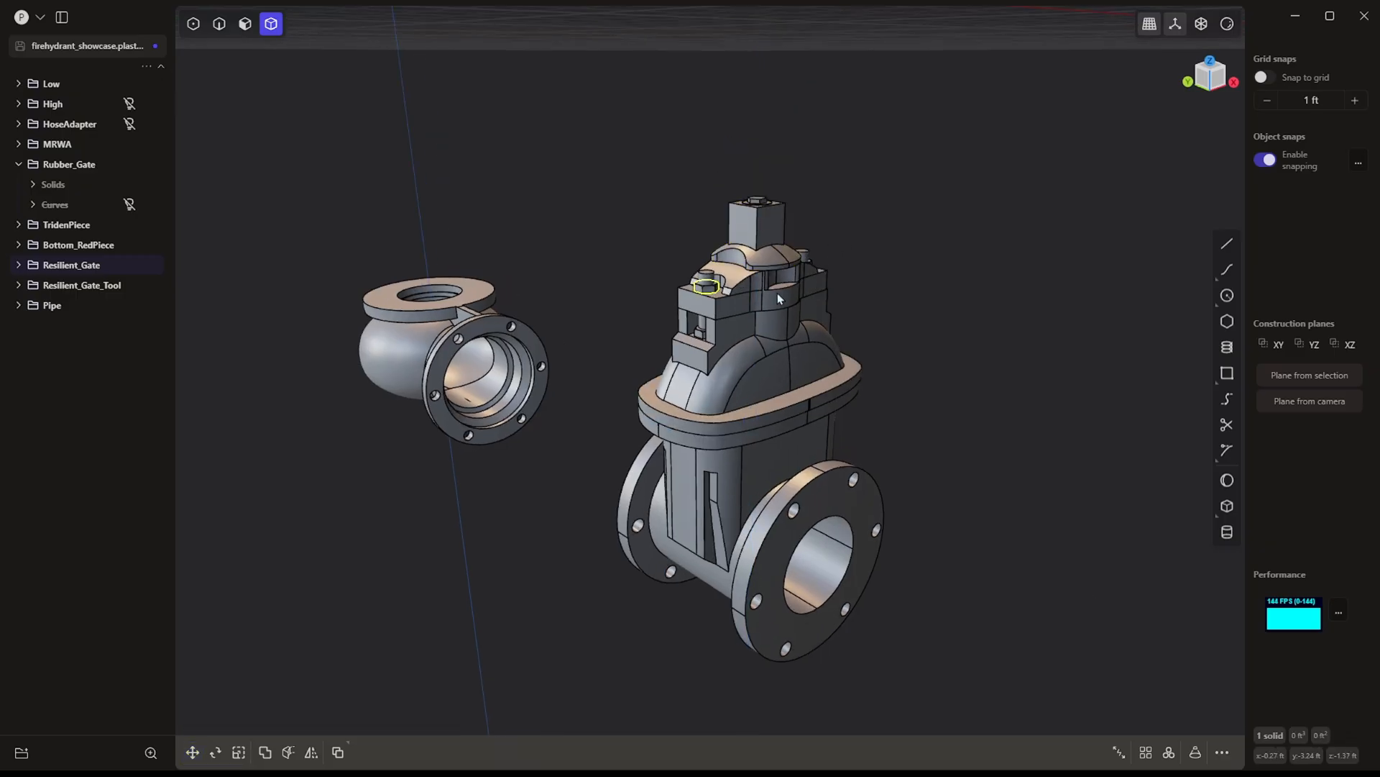
{"action": "left_click", "coordinate": [821, 350]}
{"action": "middle_click_drag", "start_coordinate": [826, 389], "coordinate": [925, 229]}
{"action": "key", "text": "h"}
{"action": "key", "text": "alt+h"}
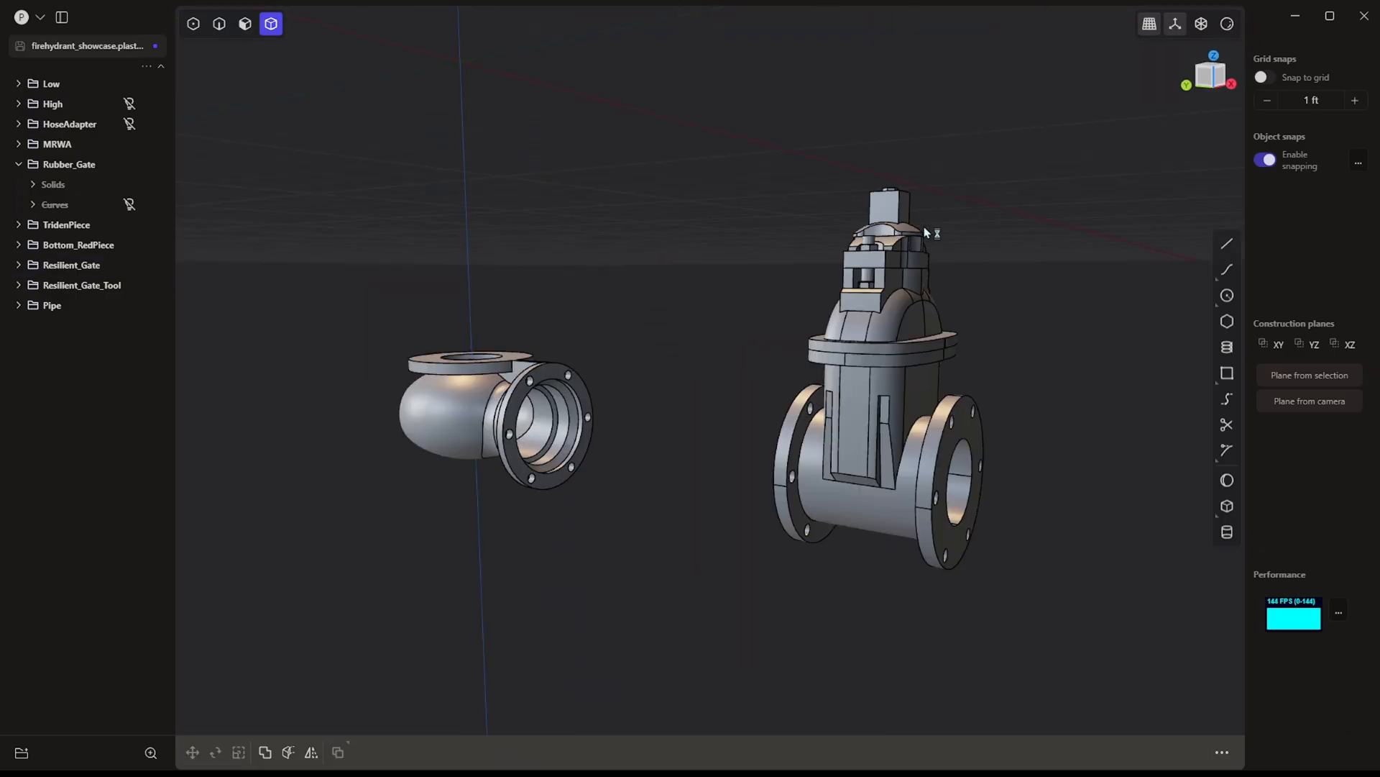
Step: Select all isolated solids and start exporting them as Wavefront OBJ Resilient_Gate_low.obj to the FireHydrant\Low folder
{"action": "key", "text": "ctrl+a"}
{"action": "key", "text": "f"}
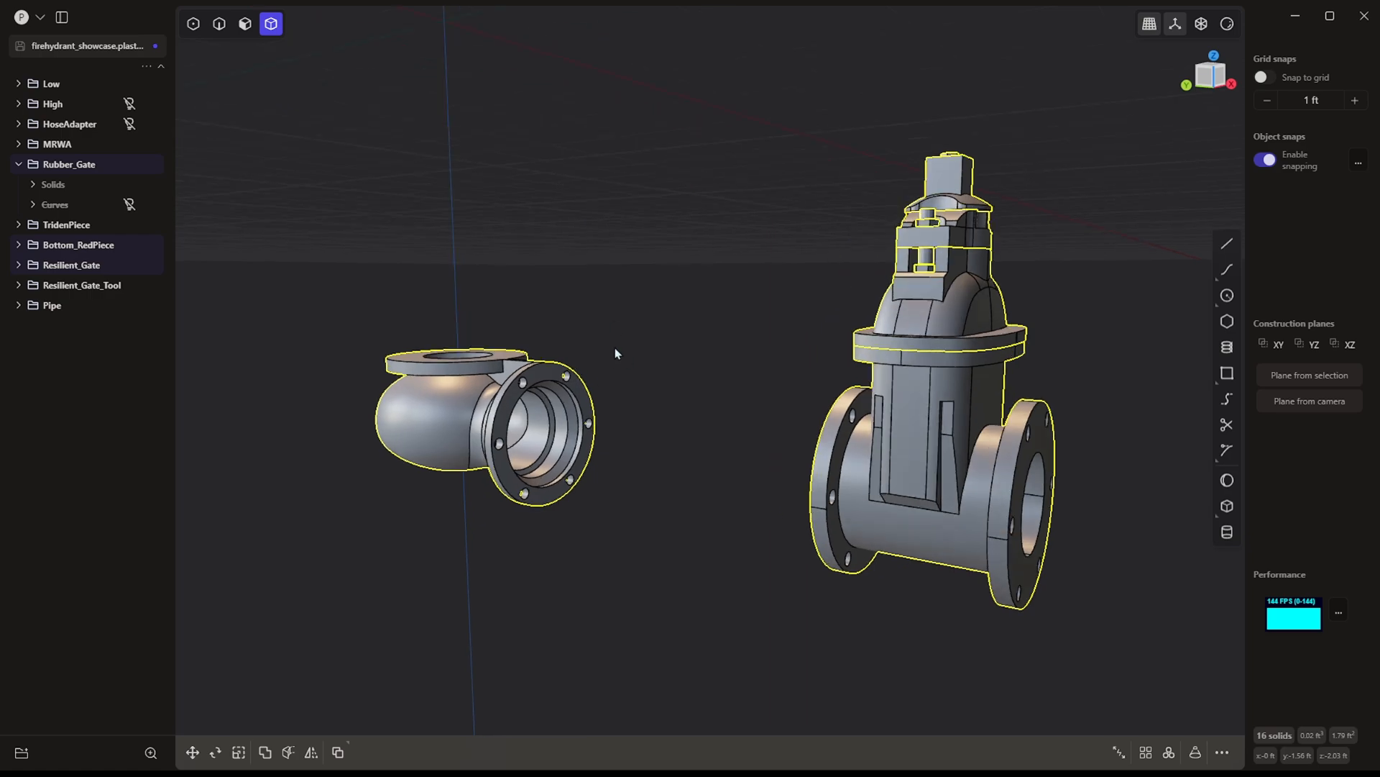
{"action": "left_click", "coordinate": [40, 17]}
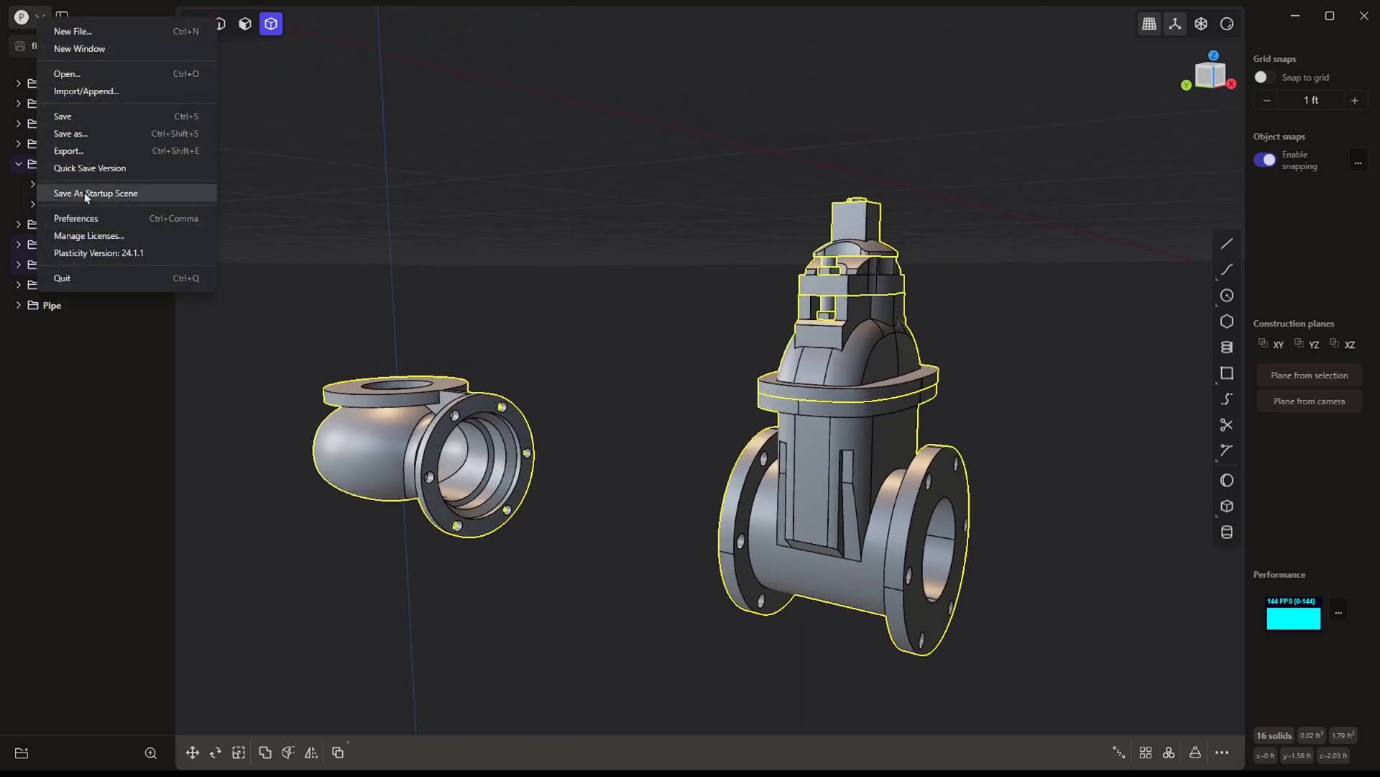
{"action": "left_click", "coordinate": [79, 145]}
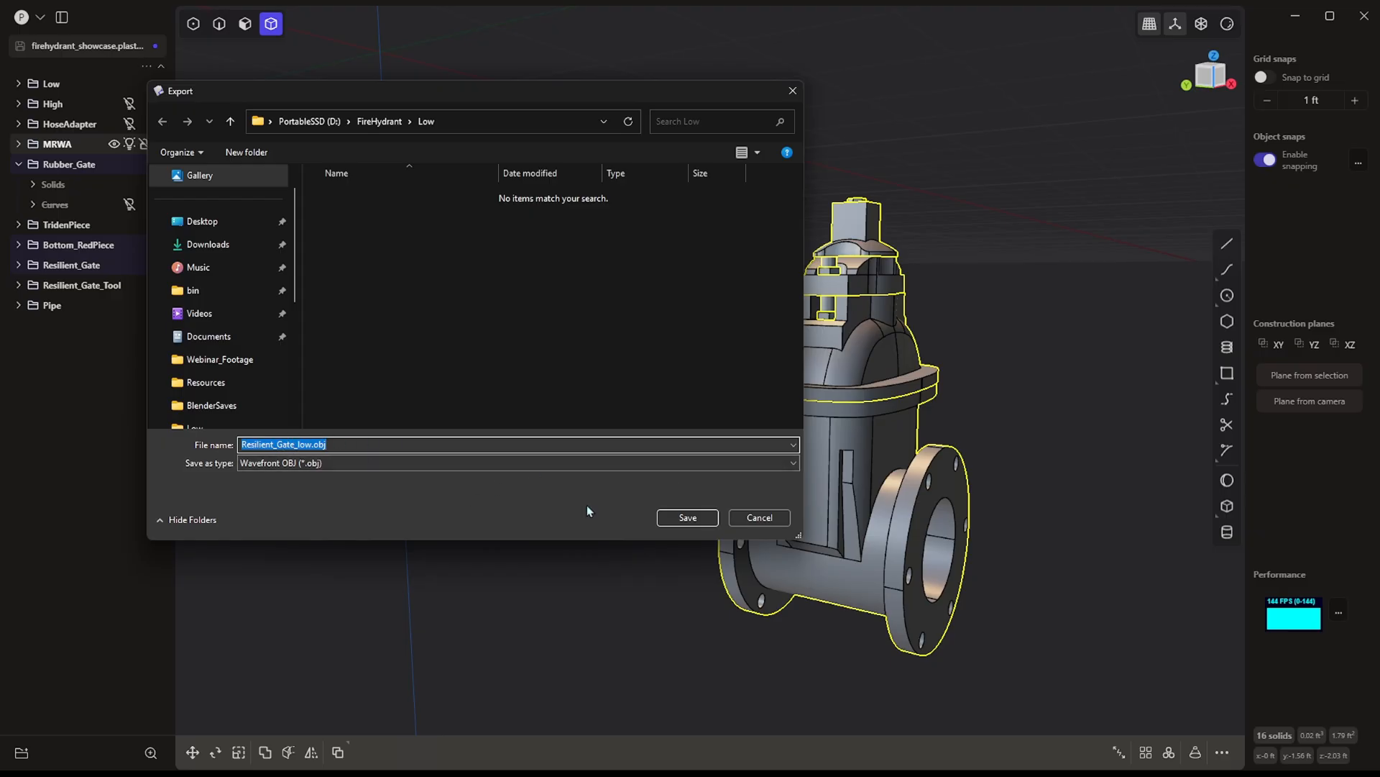
{"action": "left_click", "coordinate": [701, 519]}
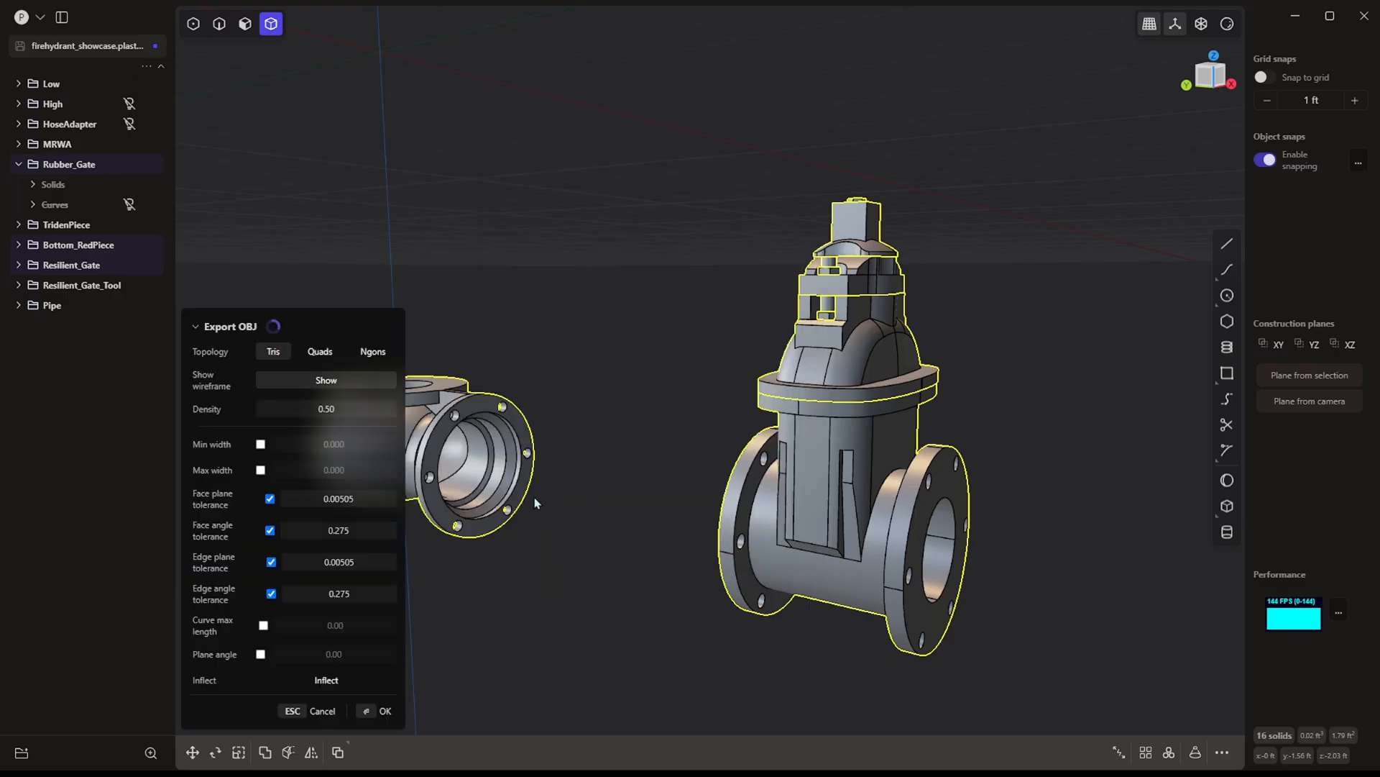
Step: Set the OBJ export's mesh density to 0.25
{"action": "middle_click_drag", "start_coordinate": [563, 424], "coordinate": [484, 413]}
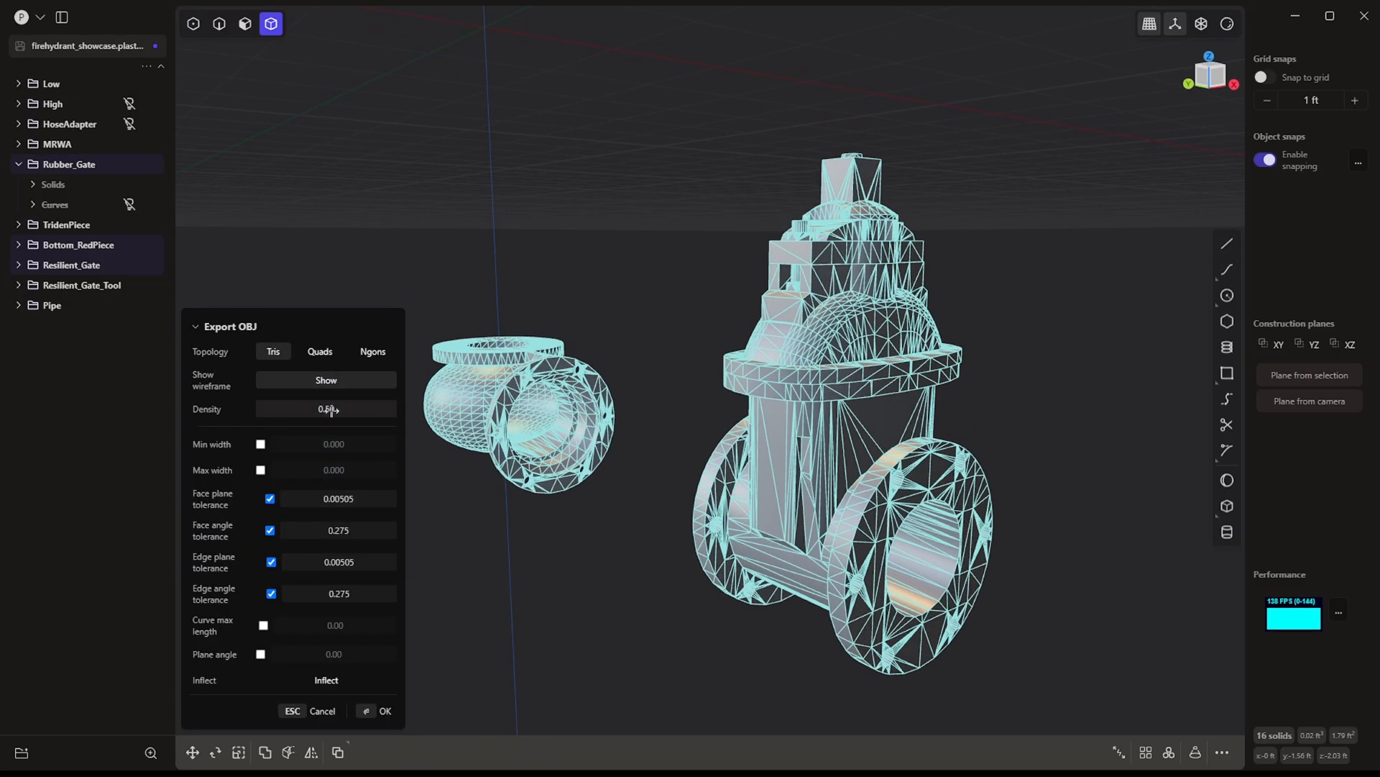
{"action": "left_click_drag", "start_coordinate": [330, 410], "coordinate": [332, 407]}
{"action": "left_click", "coordinate": [332, 407]}
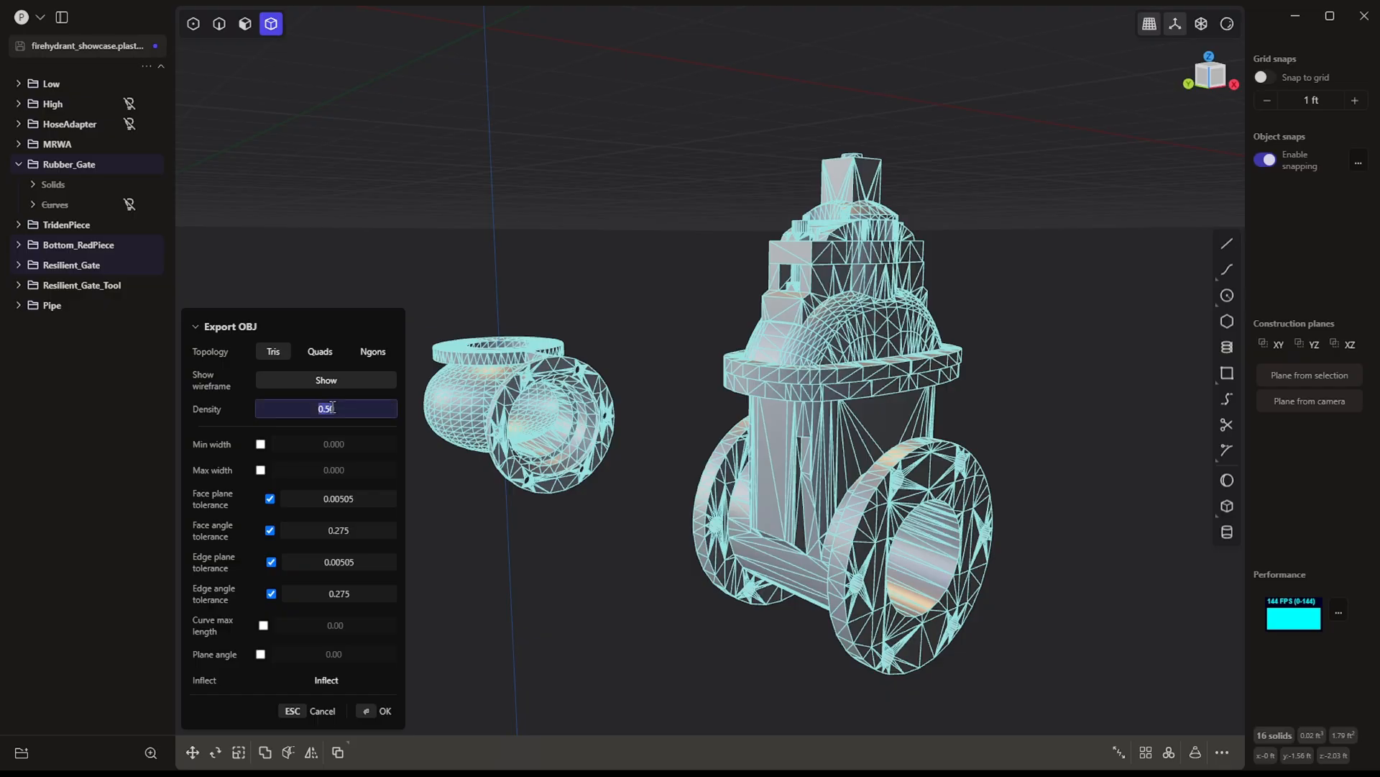
{"action": "key", "text": "BackSpace"}
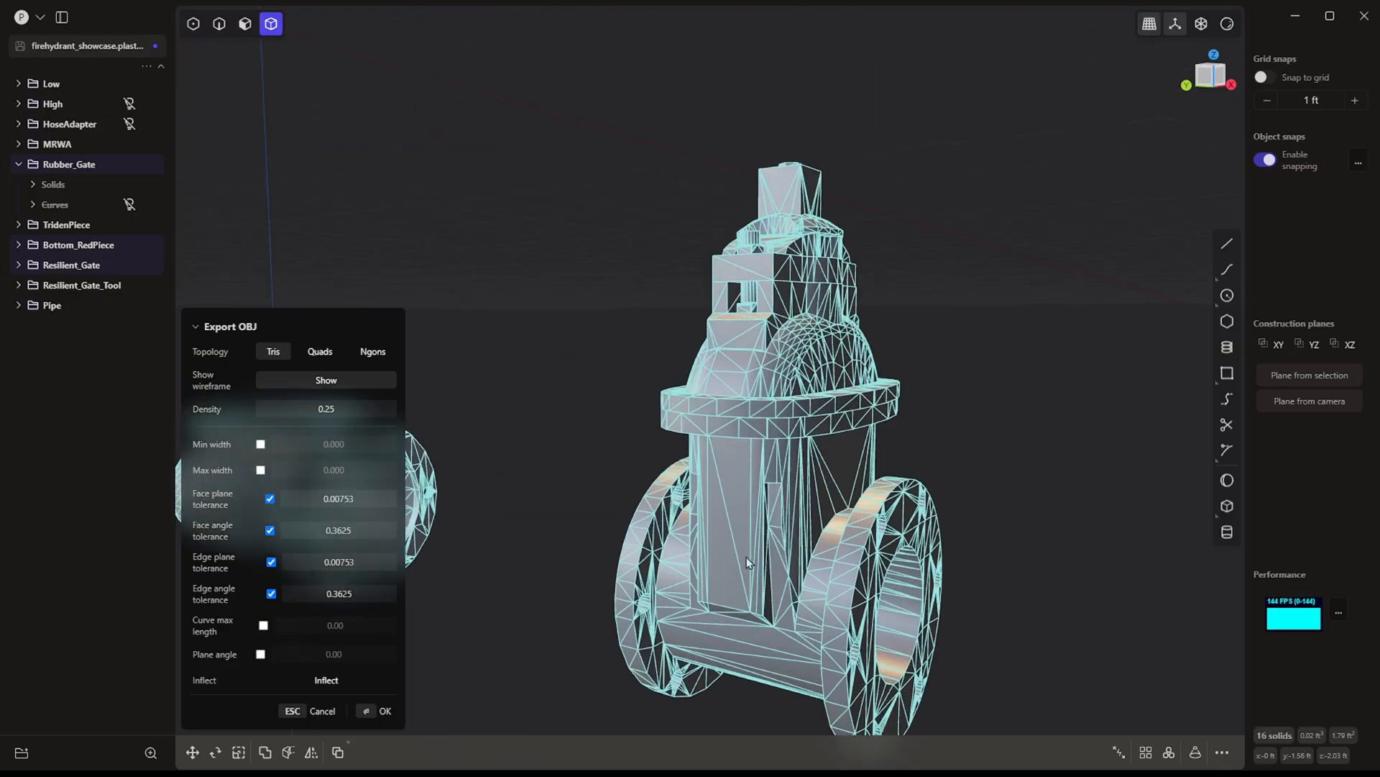
{"action": "type", "text": "0.25"}
{"action": "key", "text": "Return"}
Step: Examine the triangulated wireframe preview of the gate valve and elbow from several angles
{"action": "mouse_move", "coordinate": [608, 416]}
{"action": "middle_mouse_down"}
{"action": "mouse_move", "coordinate": [584, 410]}
{"action": "mouse_move", "coordinate": [623, 414]}
{"action": "middle_mouse_up"}
{"action": "scroll", "coordinate": [623, 413], "scroll_direction": "down", "scroll_amount": 3}
{"action": "middle_click_drag", "start_coordinate": [898, 417], "coordinate": [849, 421]}
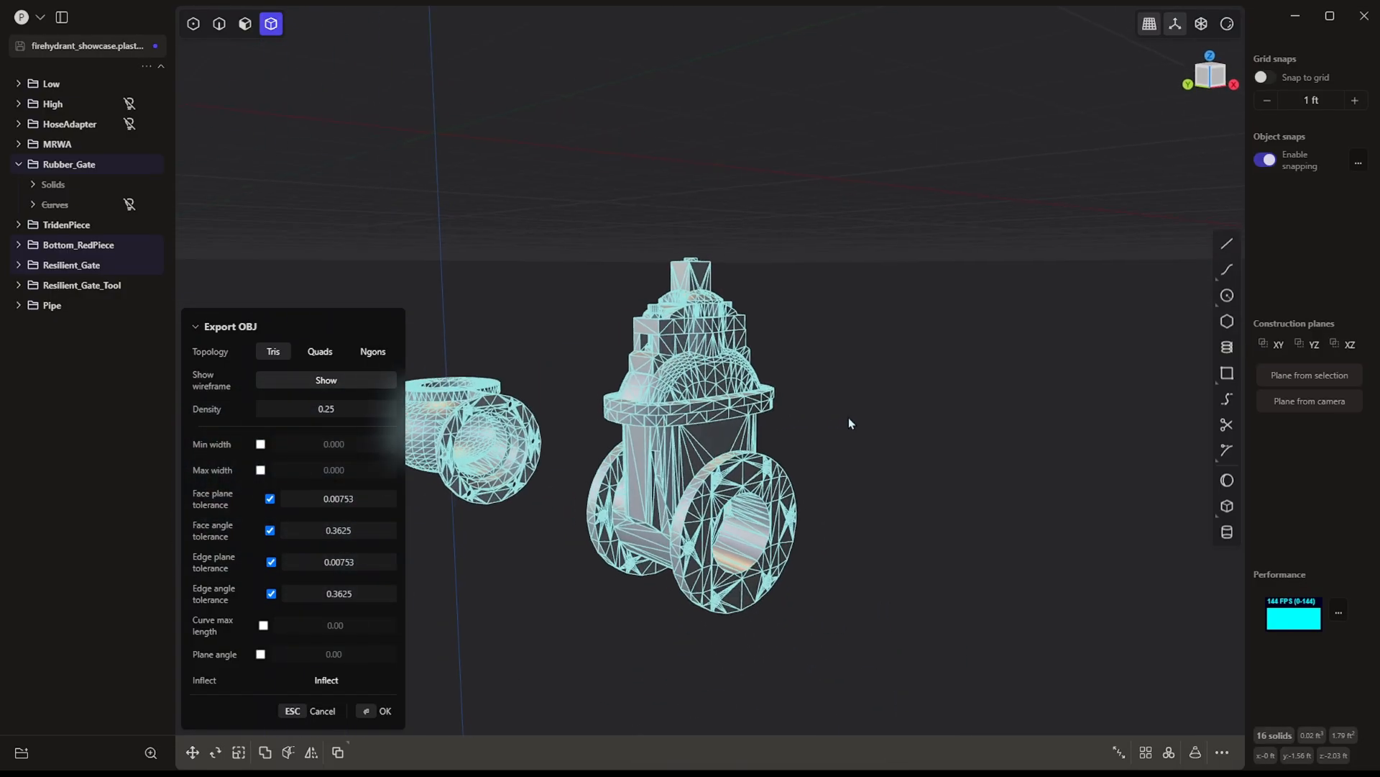
{"action": "scroll", "coordinate": [992, 410], "scroll_direction": "down", "scroll_amount": 2}
{"action": "scroll", "coordinate": [584, 450], "scroll_direction": "up", "scroll_amount": 5}
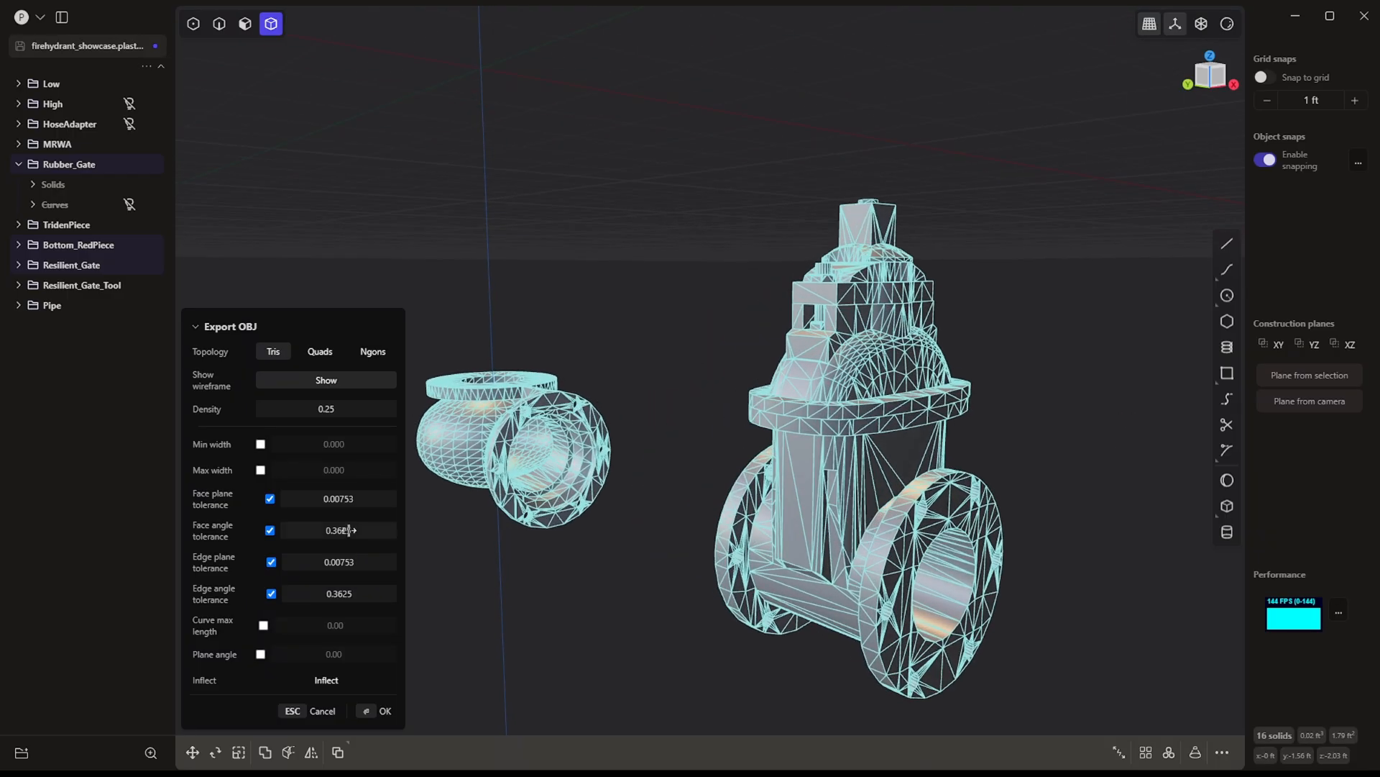
{"action": "middle_click_drag", "start_coordinate": [624, 527], "coordinate": [546, 507]}
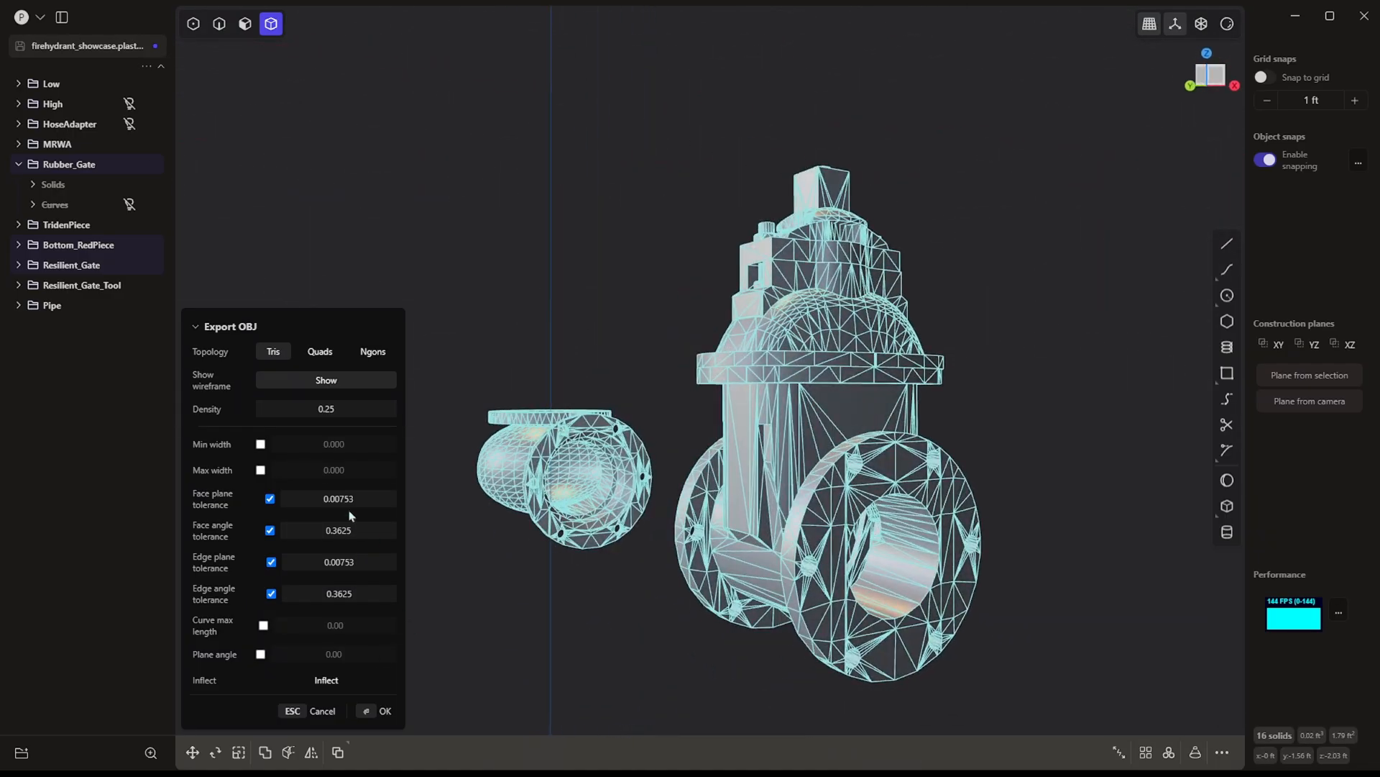
{"action": "middle_click_drag", "start_coordinate": [693, 419], "coordinate": [715, 431]}
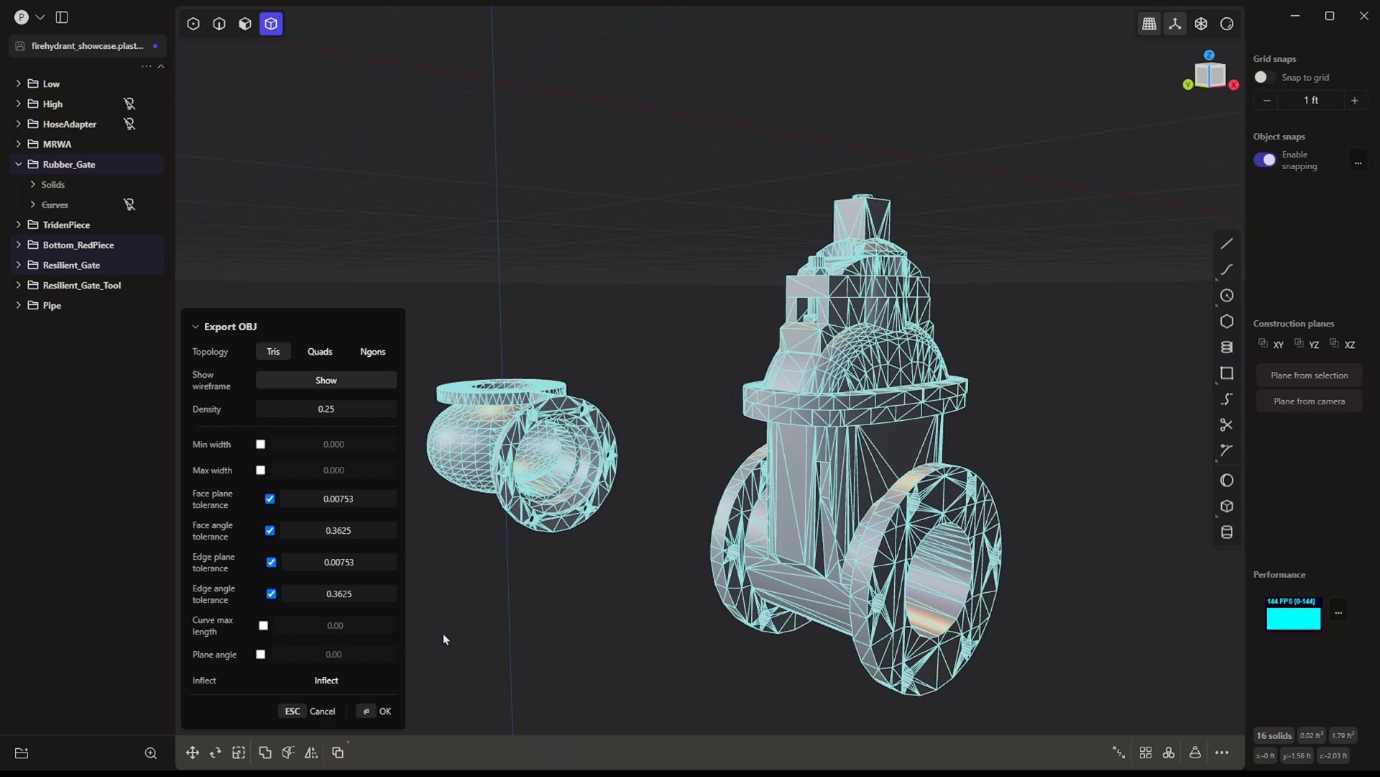
Step: Complete the low-density OBJ export of the gate valve and elbow
{"action": "left_click", "coordinate": [381, 716]}
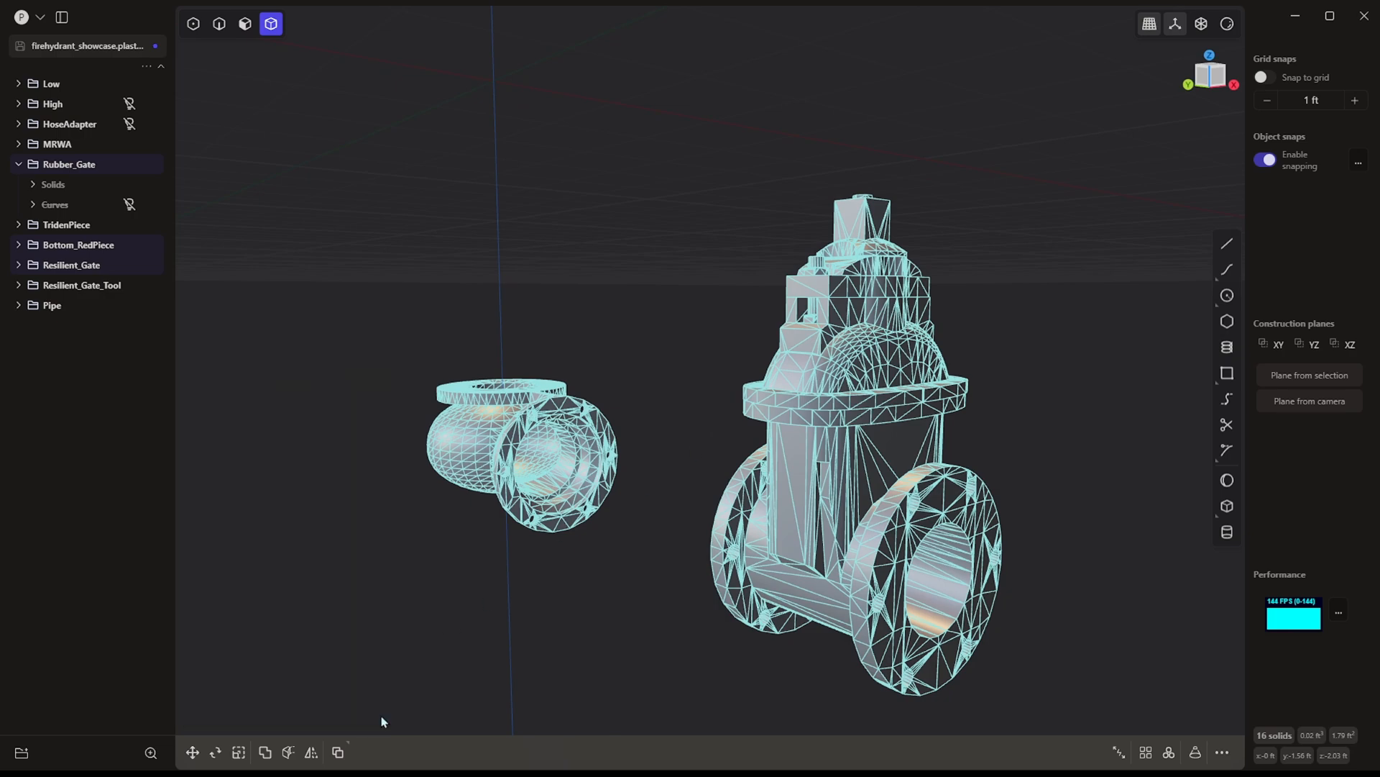
{"action": "middle_click_drag", "start_coordinate": [567, 312], "coordinate": [572, 315]}
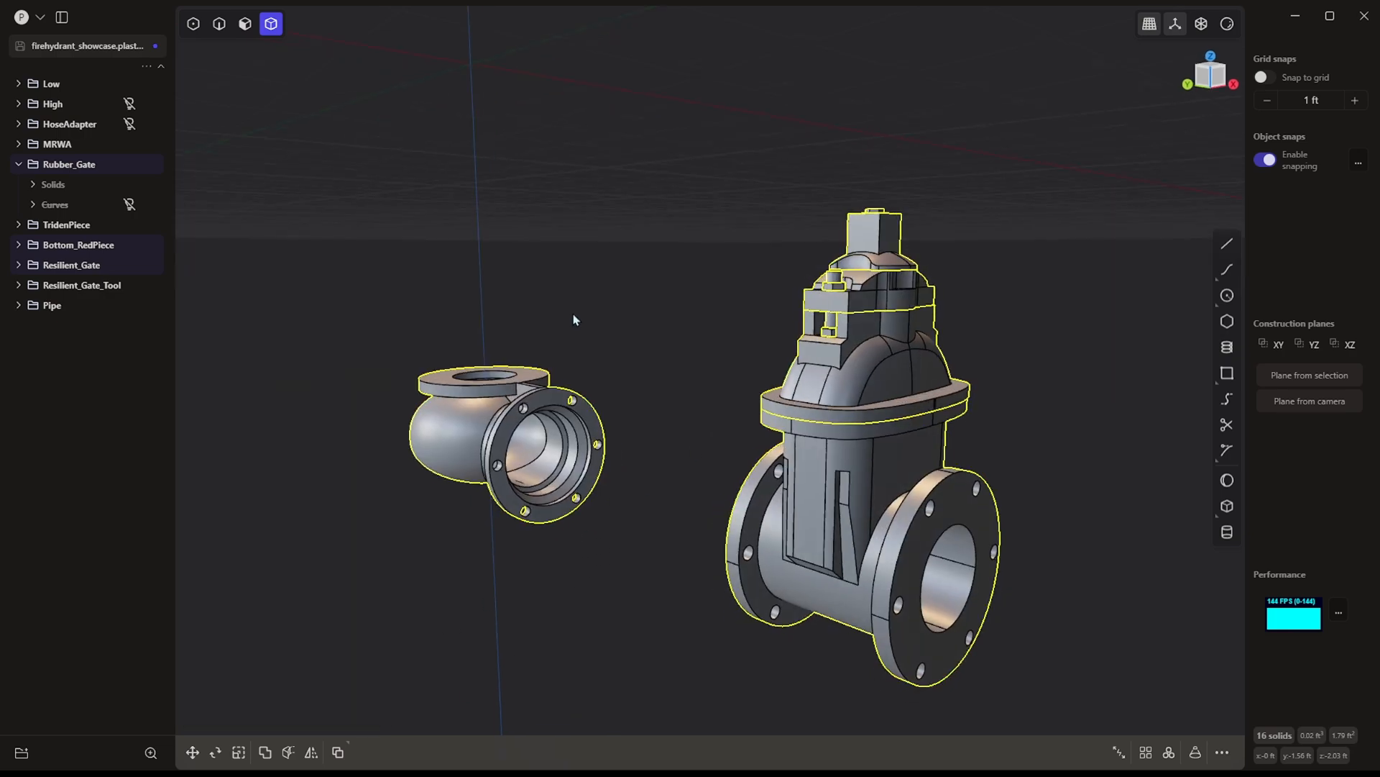
{"action": "scroll", "coordinate": [274, 195], "scroll_direction": "down", "scroll_amount": 1}
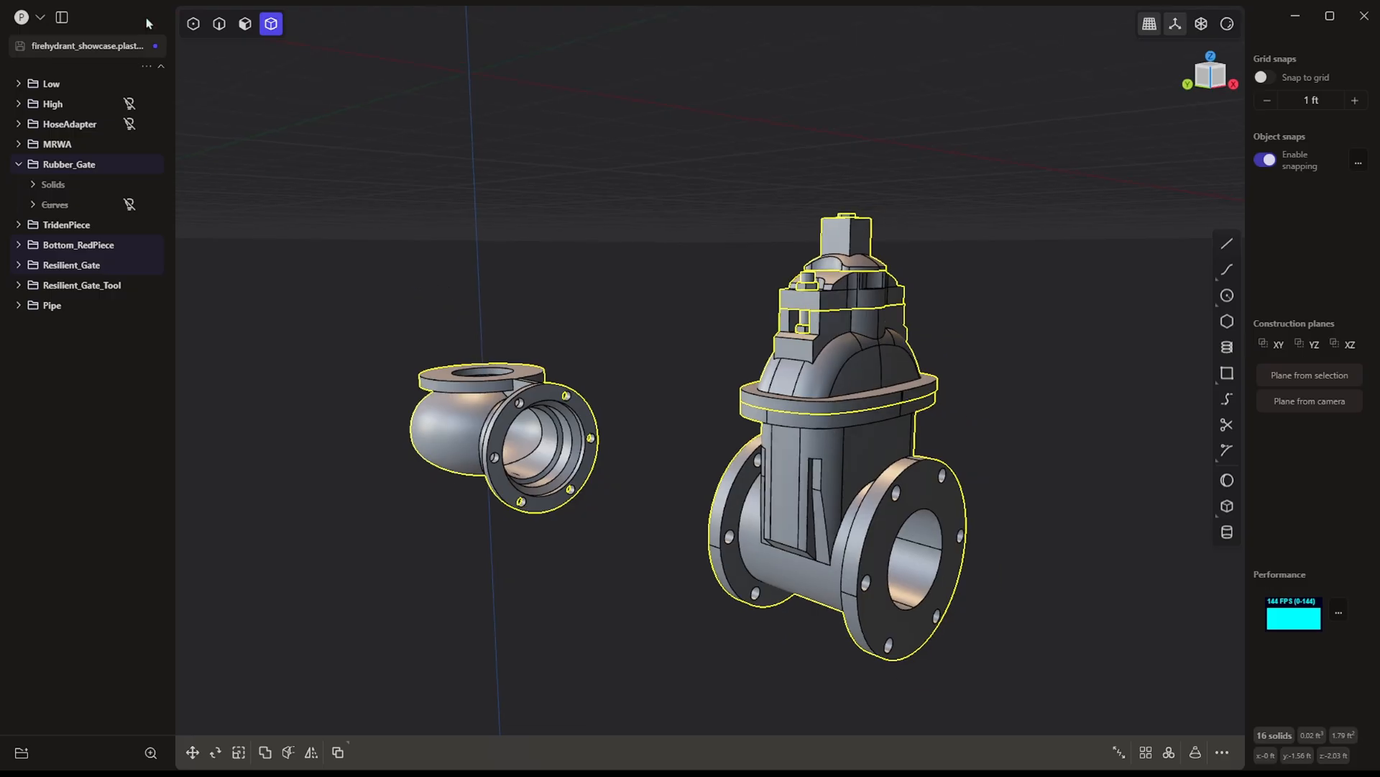
Step: Start exporting the same solids as Wavefront OBJ Resilient_Gate_high.obj to the FireHydrant\Low folder
{"action": "left_click", "coordinate": [40, 17]}
{"action": "left_click", "coordinate": [173, 150]}
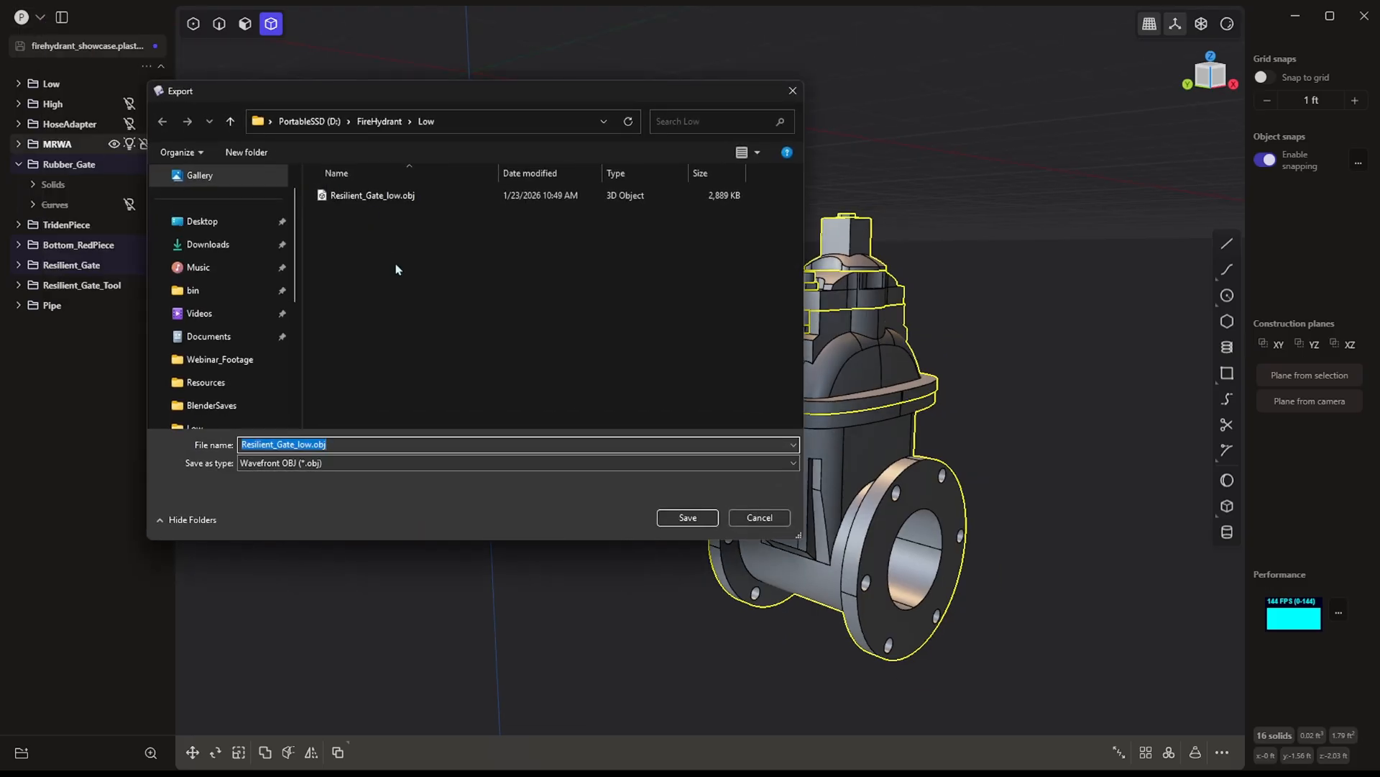
{"action": "left_click", "coordinate": [332, 462]}
{"action": "left_click", "coordinate": [315, 444]}
{"action": "left_click", "coordinate": [312, 444]}
{"action": "left_click", "coordinate": [312, 448]}
{"action": "key", "text": "BackSpace"}
{"action": "key", "text": "BackSpace"}
{"action": "key", "text": "BackSpace"}
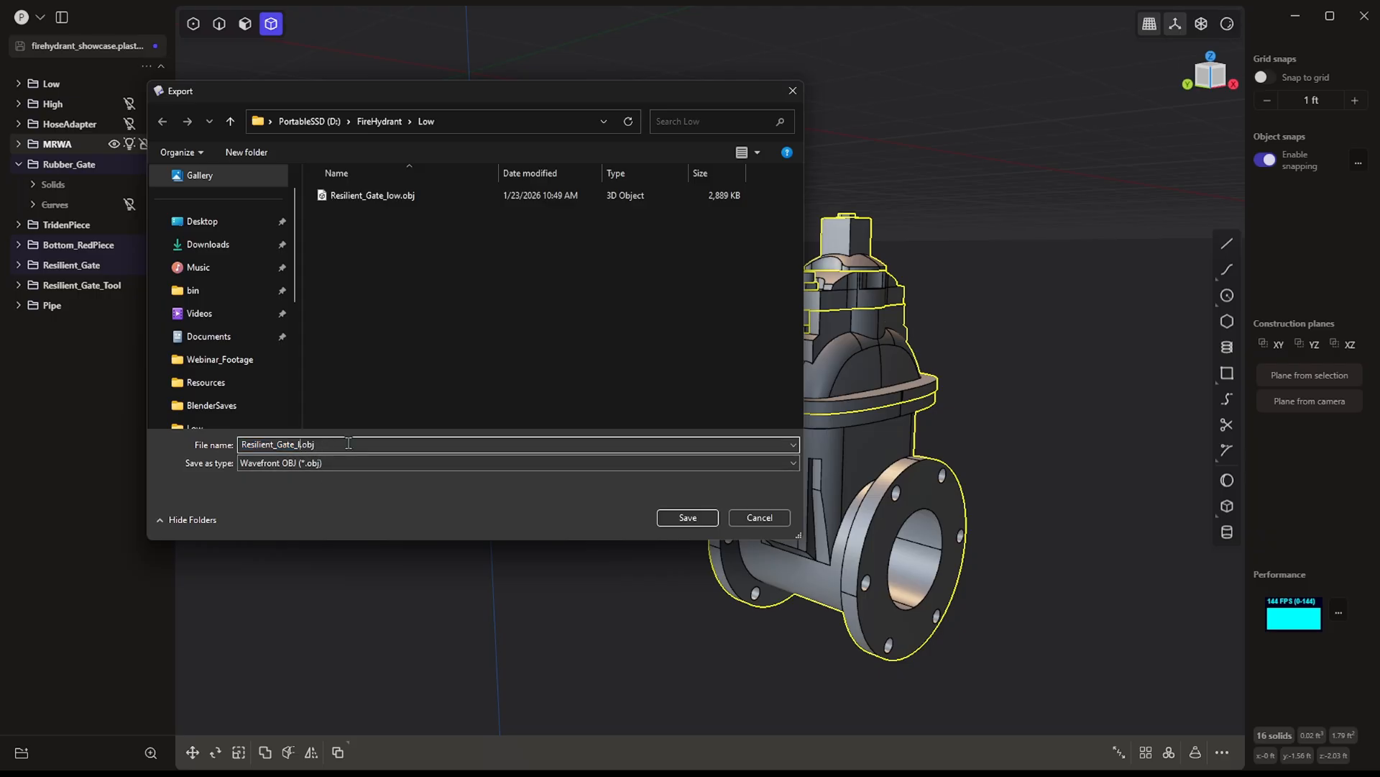
{"action": "type", "text": "high"}
{"action": "key", "text": "Return"}
Step: Set the high-poly OBJ export's mesh density to 0.85 and check the triangulated wireframe preview
{"action": "left_click", "coordinate": [336, 407]}
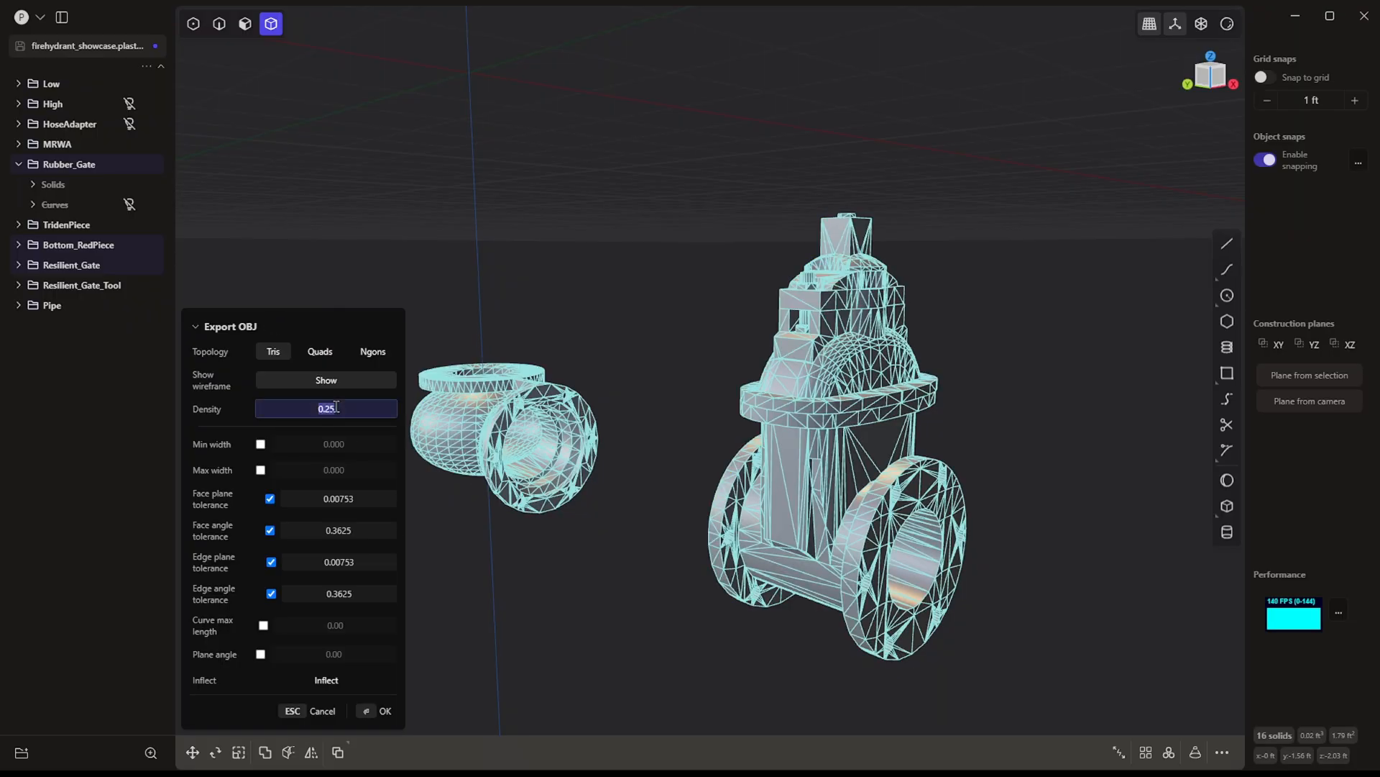
{"action": "key", "text": "BackSpace"}
{"action": "type", "text": ".85"}
{"action": "key", "text": "Return"}
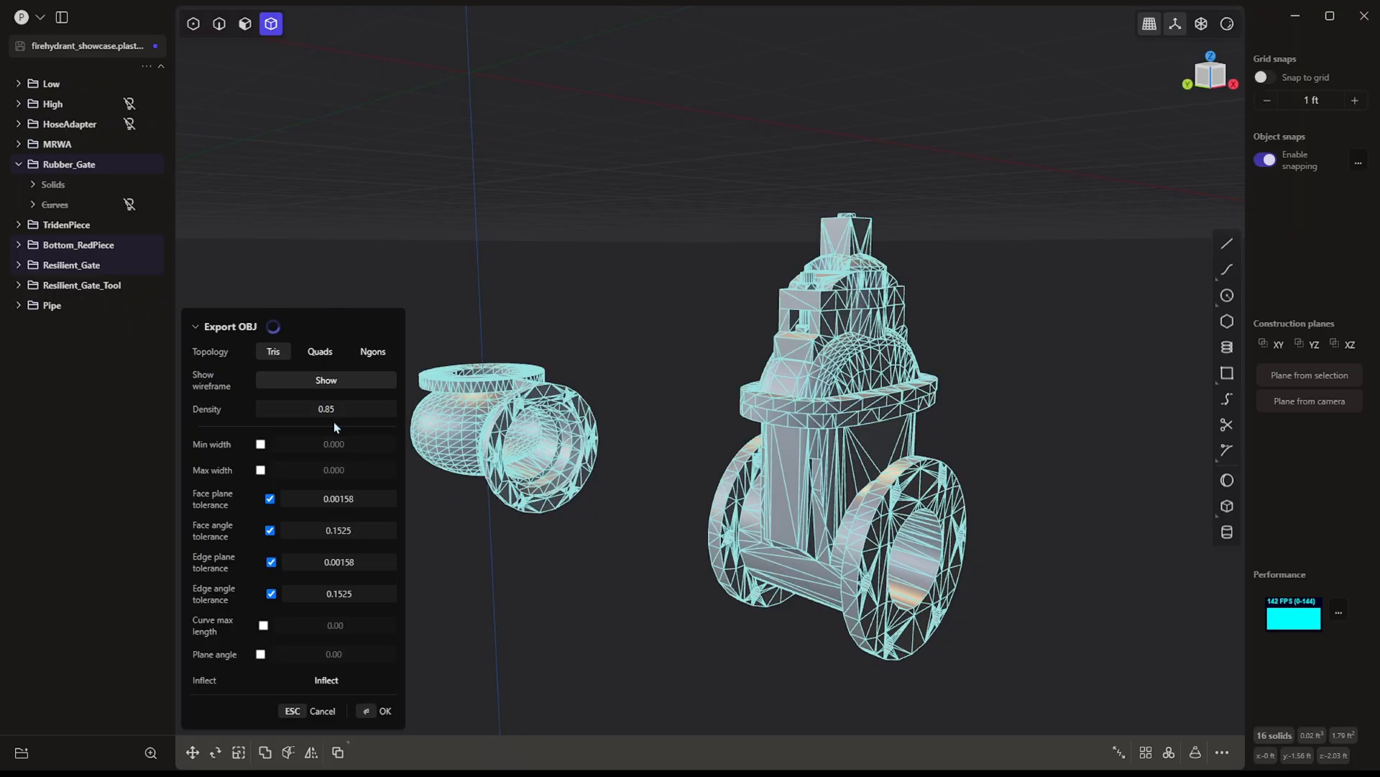
{"action": "middle_click_drag", "start_coordinate": [658, 407], "coordinate": [649, 427]}
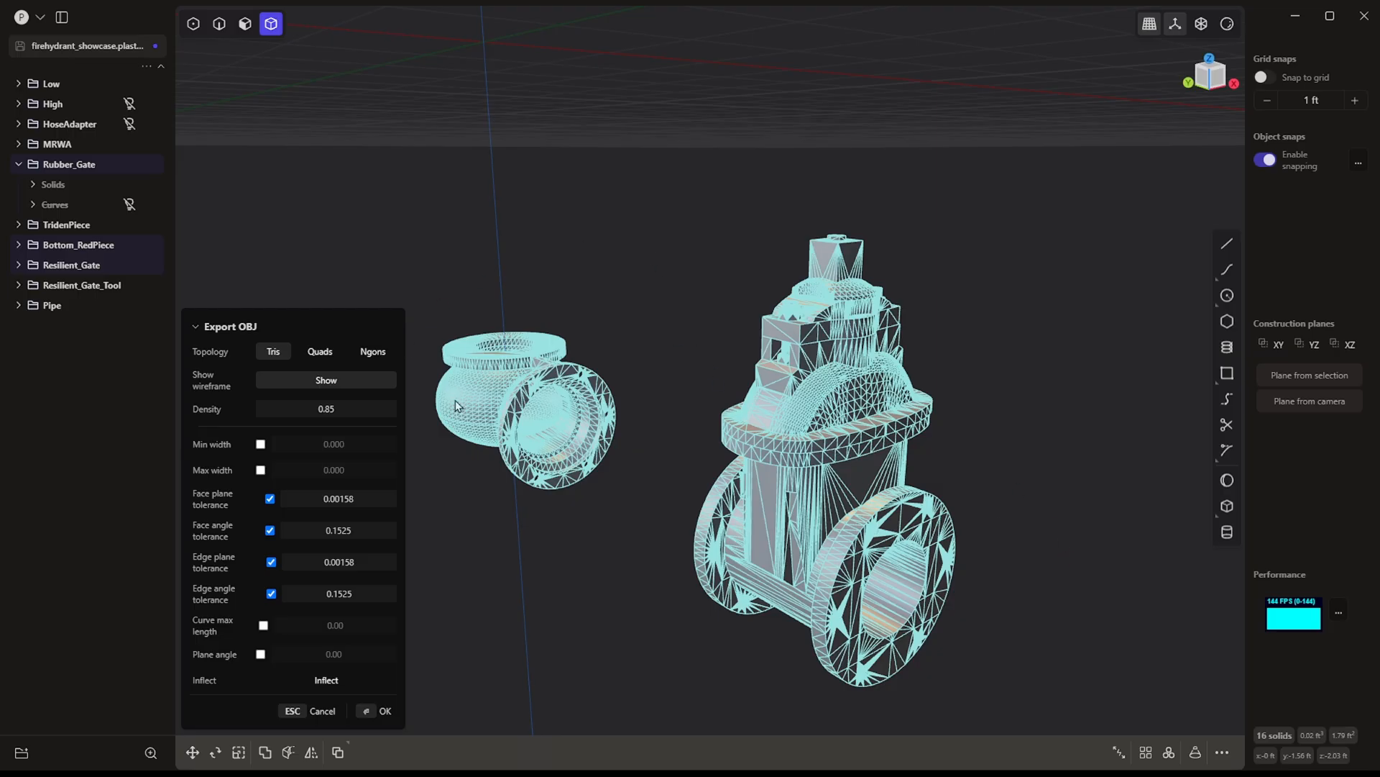
Step: Set the mesh density to 0.90, inspect the wireframe preview, and complete the high-density OBJ export
{"action": "left_click", "coordinate": [338, 407]}
{"action": "type", "text": ".9"}
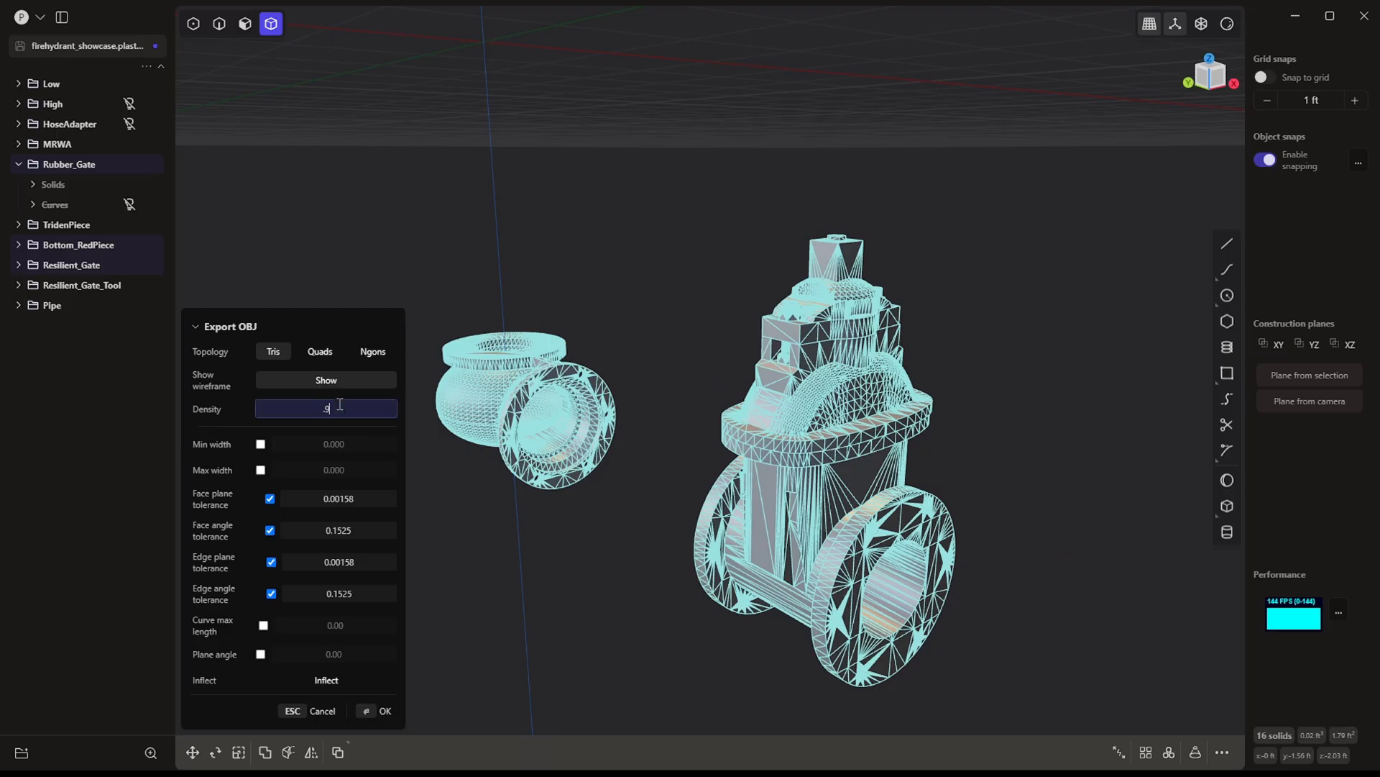
{"action": "key", "text": "Return"}
{"action": "scroll", "coordinate": [897, 453], "scroll_direction": "up", "scroll_amount": 7}
{"action": "middle_click_drag", "start_coordinate": [837, 425], "coordinate": [834, 470]}
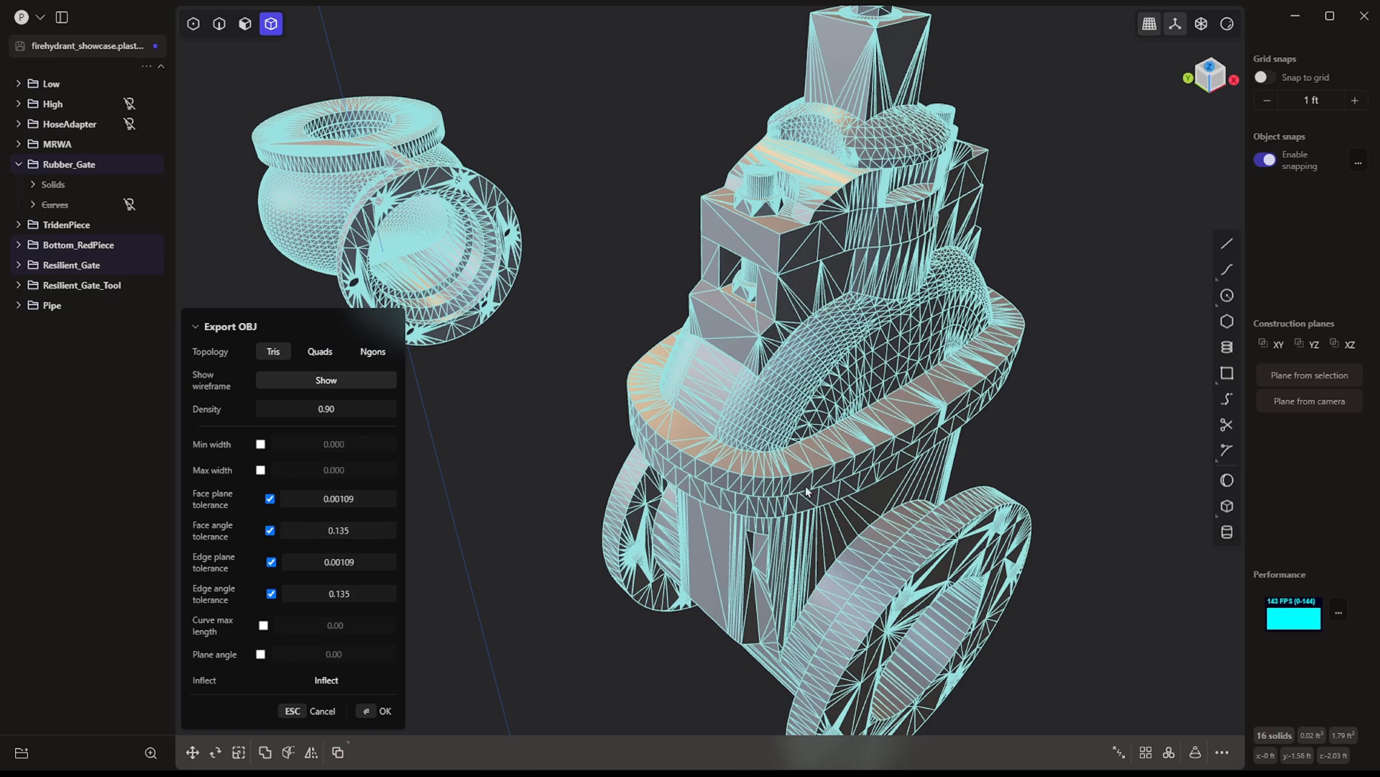
{"action": "middle_click_drag", "start_coordinate": [640, 432], "coordinate": [718, 287]}
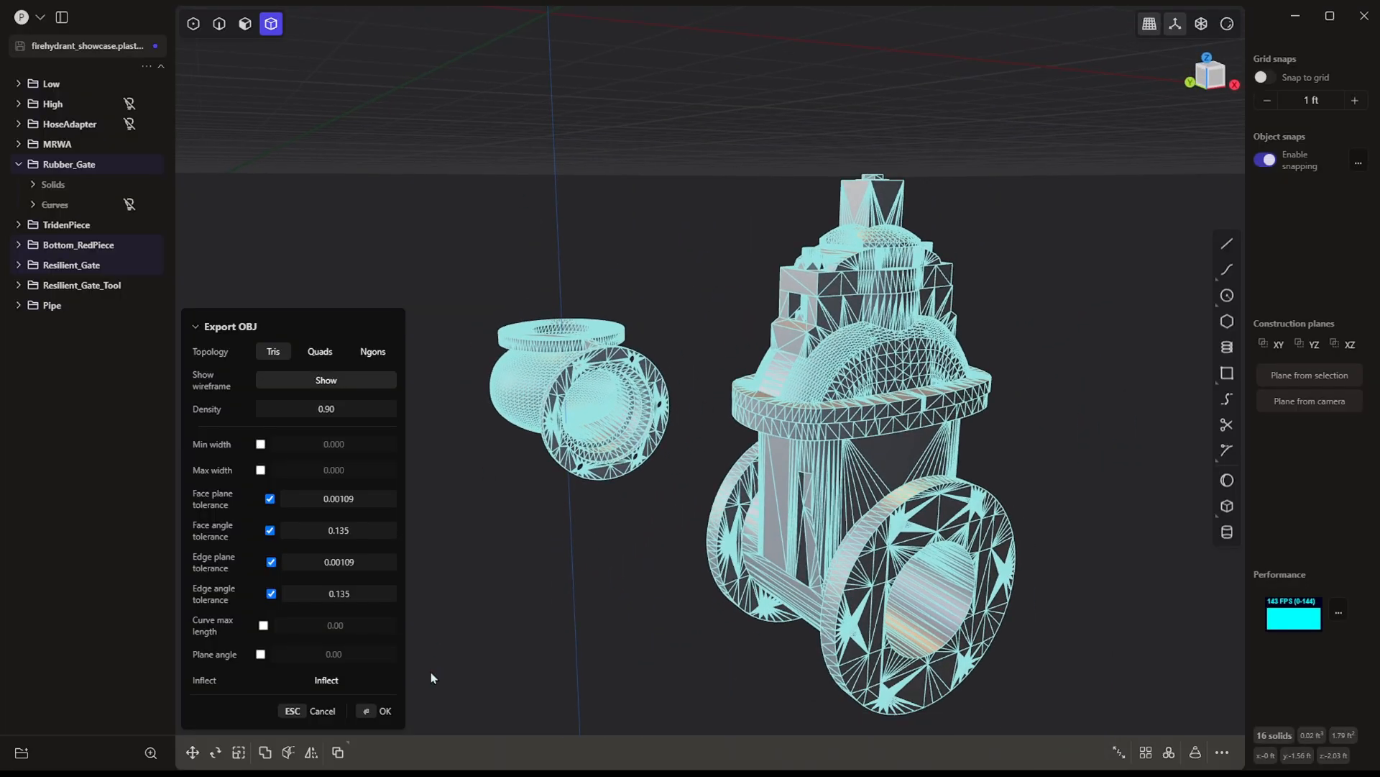
{"action": "left_click", "coordinate": [381, 711]}
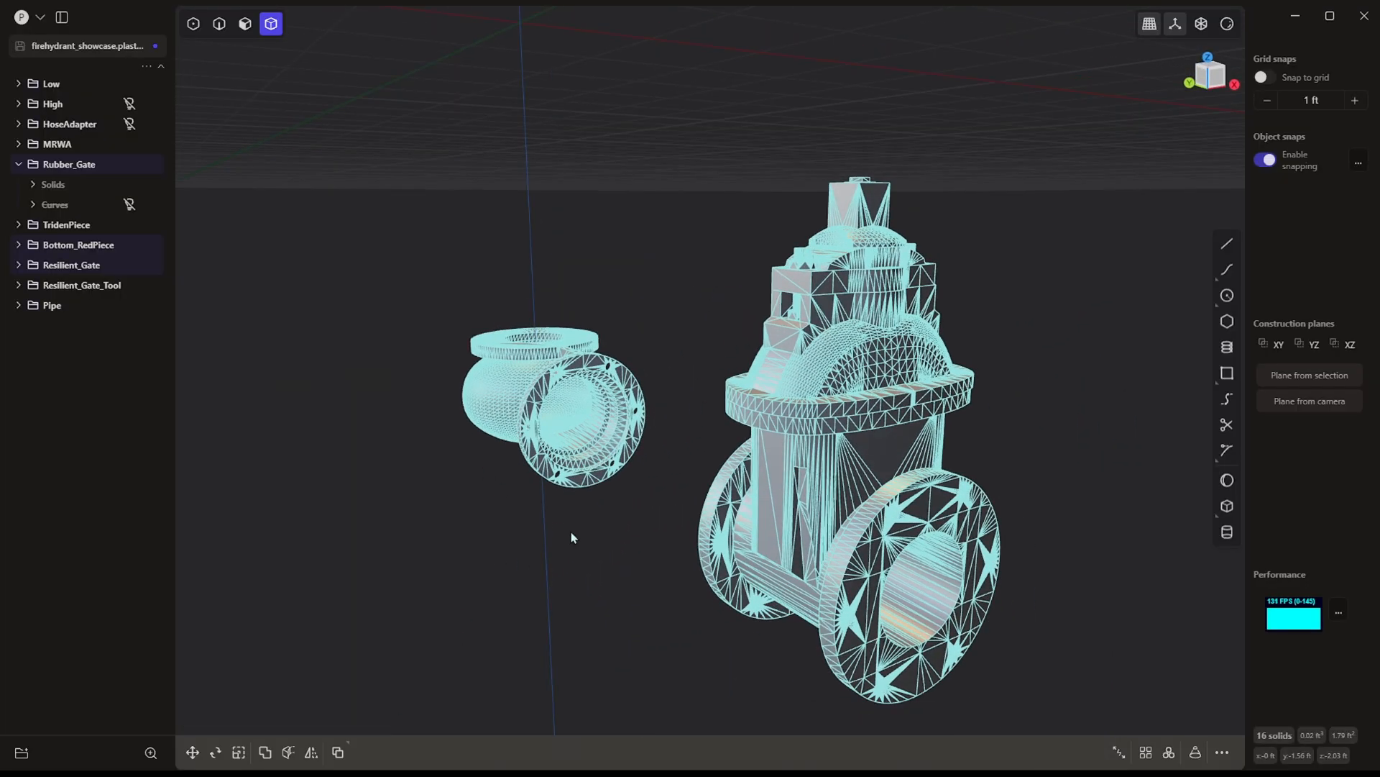
{"action": "left_click", "coordinate": [636, 516]}
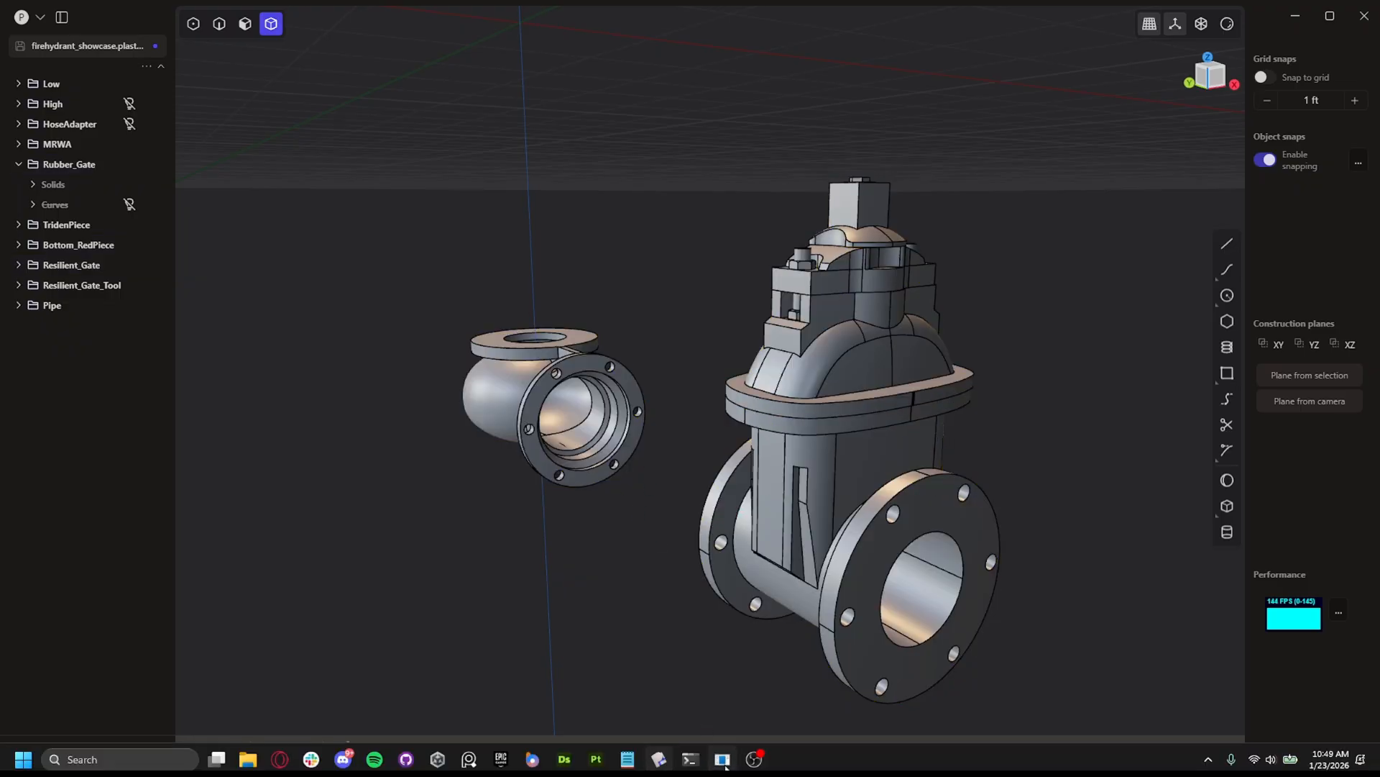
Step: Switch to the MRWA_FireHydrant scene in Blender and select the standing human reference mesh
{"action": "left_click", "coordinate": [722, 759]}
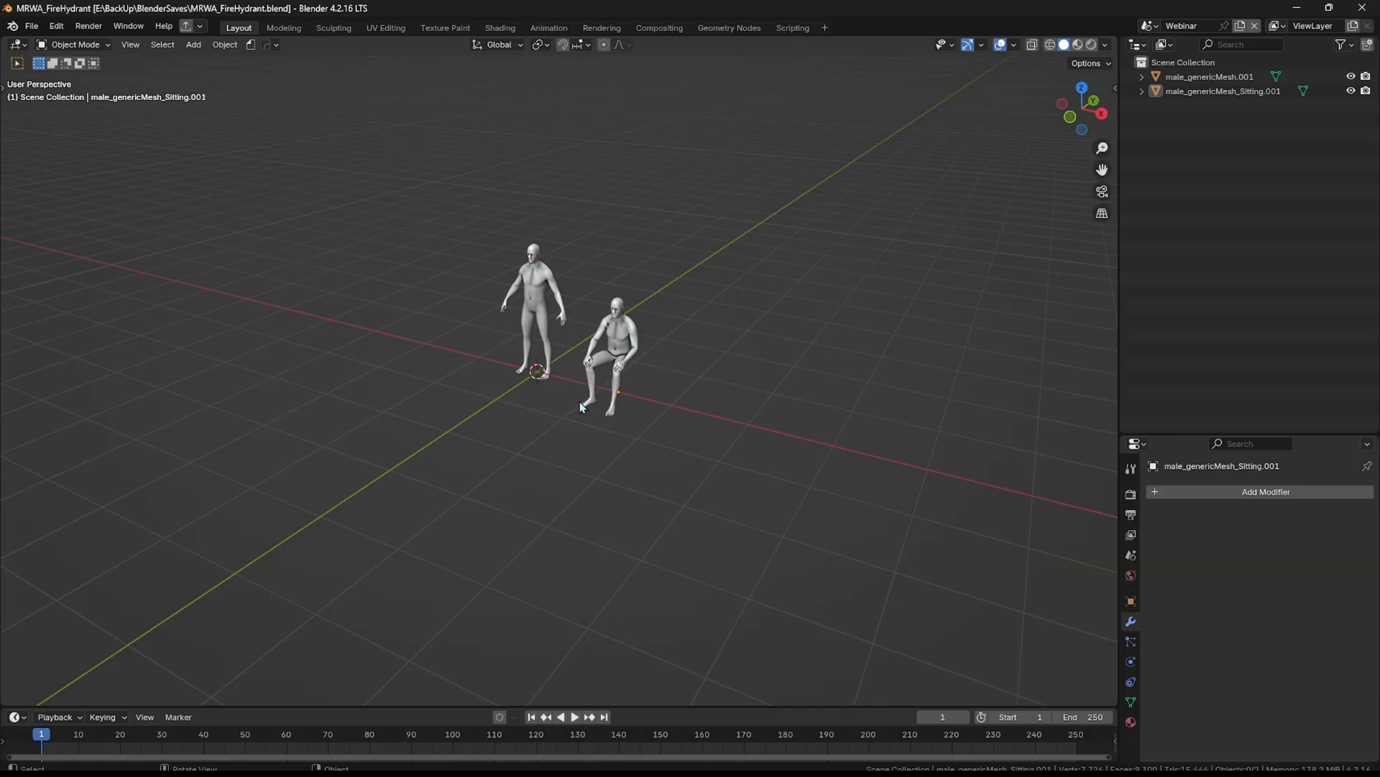
{"action": "left_click_drag", "start_coordinate": [471, 229], "coordinate": [788, 469]}
{"action": "left_click", "coordinate": [714, 429]}
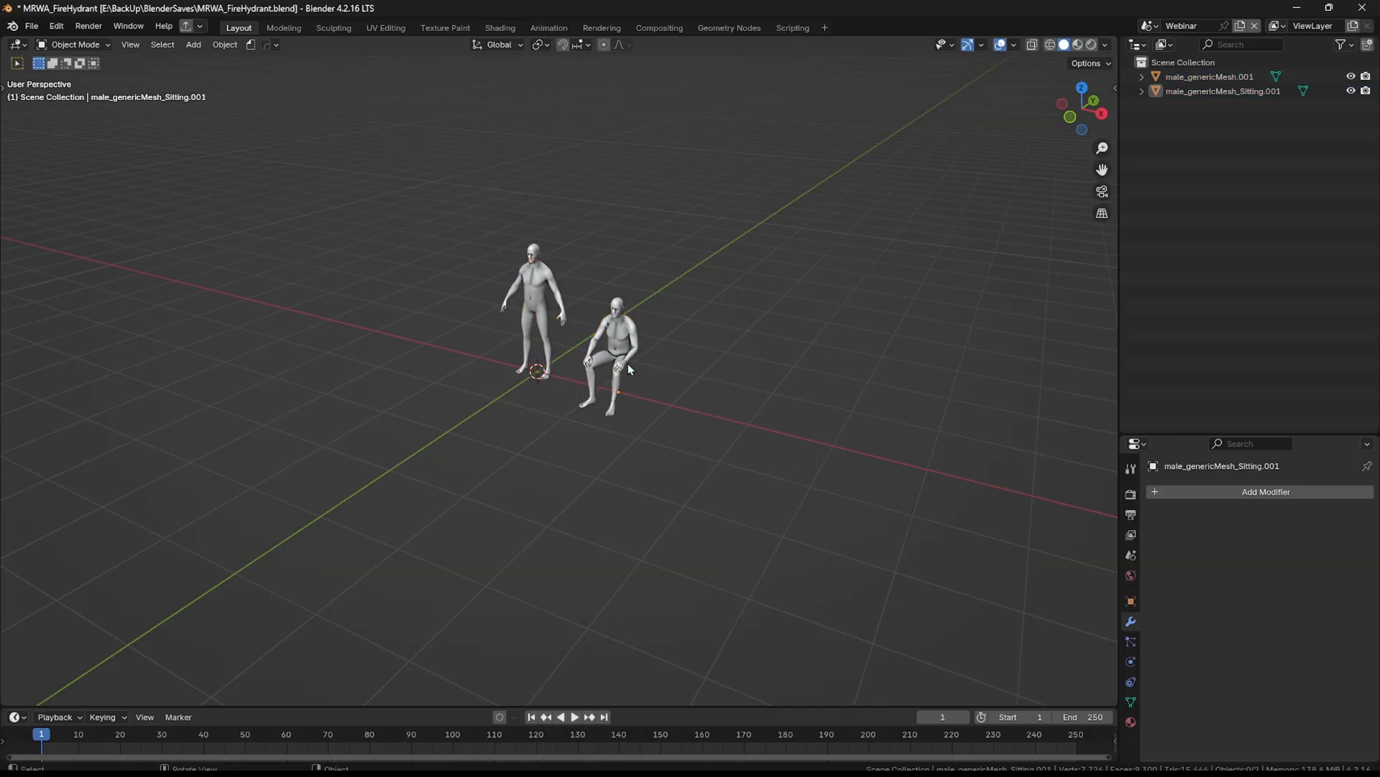
{"action": "scroll", "coordinate": [559, 314], "scroll_direction": "up", "scroll_amount": 4}
{"action": "middle_click_drag", "start_coordinate": [559, 314], "coordinate": [507, 282]}
{"action": "left_click", "coordinate": [495, 231]}
{"action": "middle_click_drag", "start_coordinate": [493, 230], "coordinate": [478, 218]}
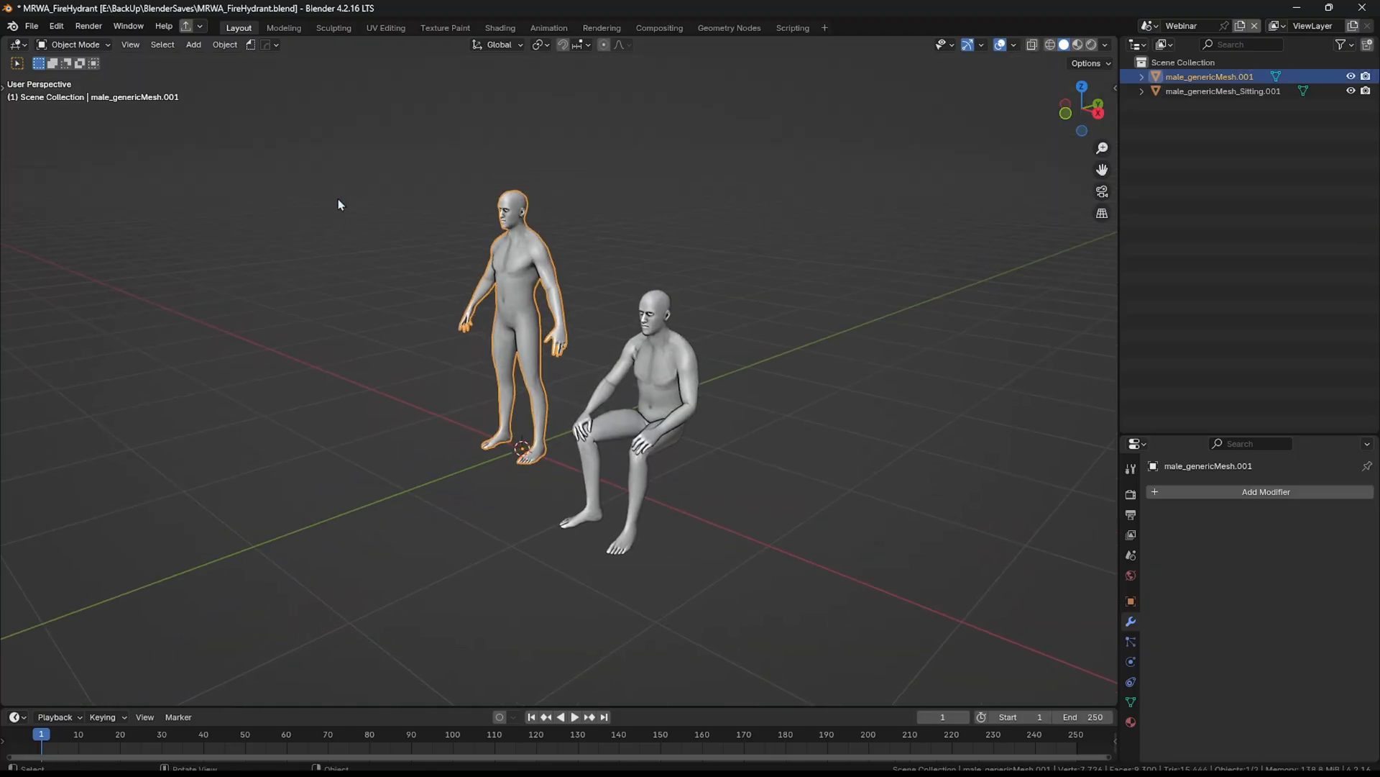
{"action": "left_click", "coordinate": [31, 26]}
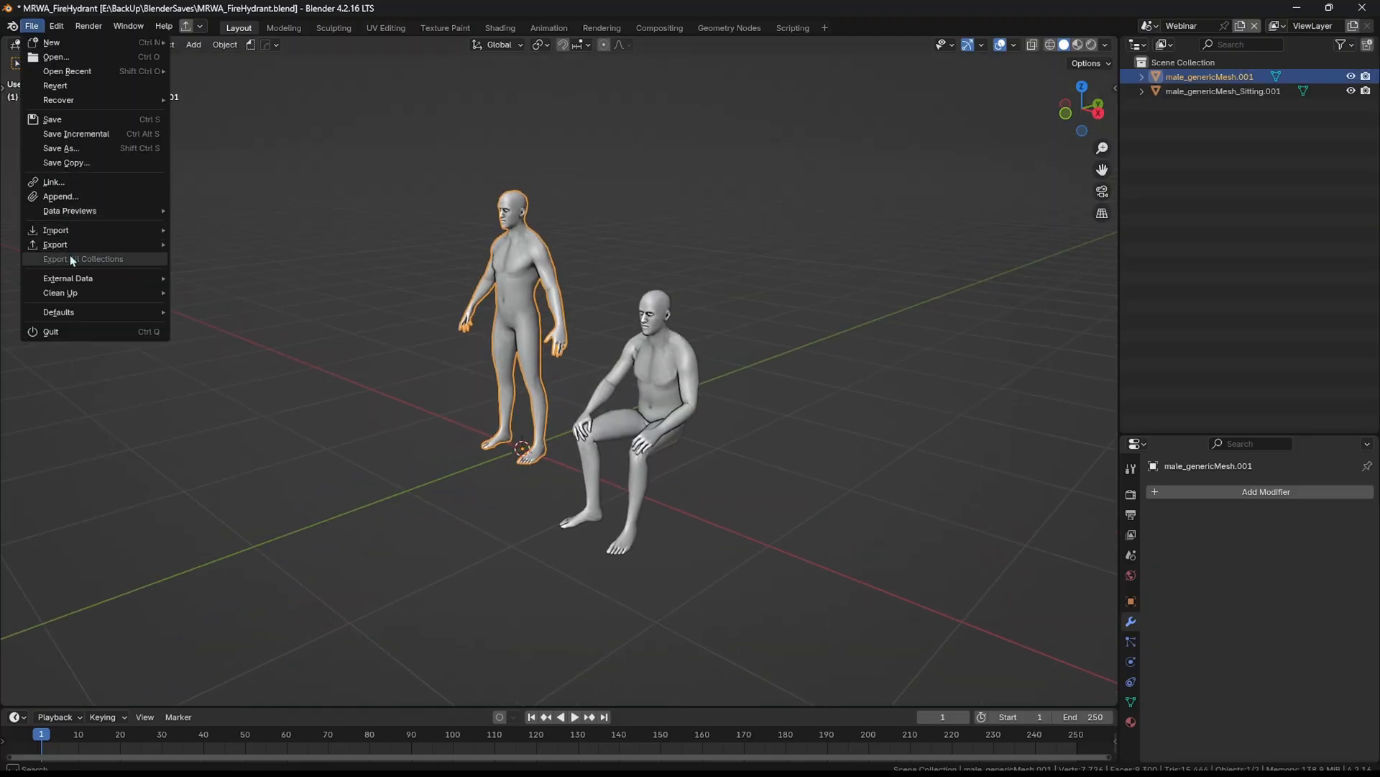
{"action": "mouse_move", "coordinate": [79, 316]}
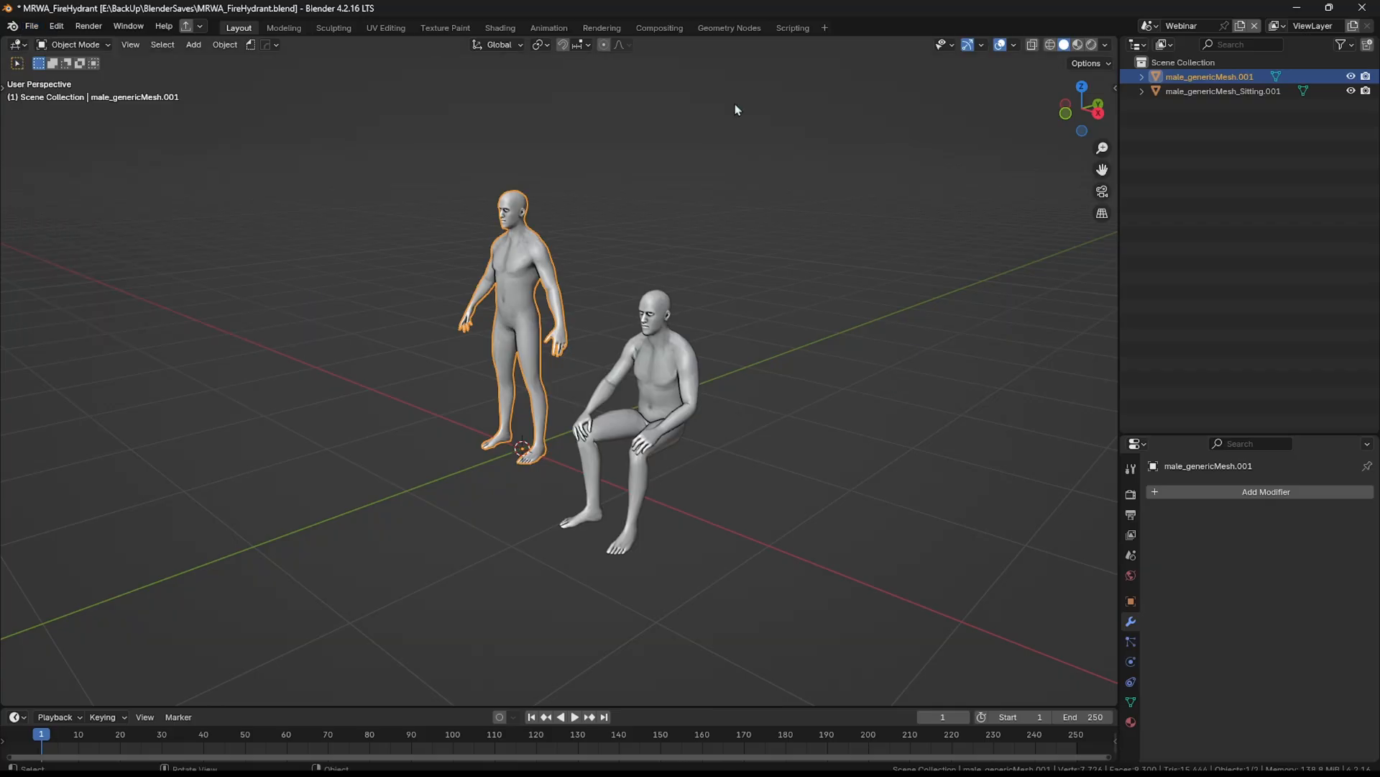
{"action": "scroll", "coordinate": [478, 237], "scroll_direction": "down", "scroll_amount": 2}
{"action": "scroll", "coordinate": [693, 376], "scroll_direction": "up", "scroll_amount": 3}
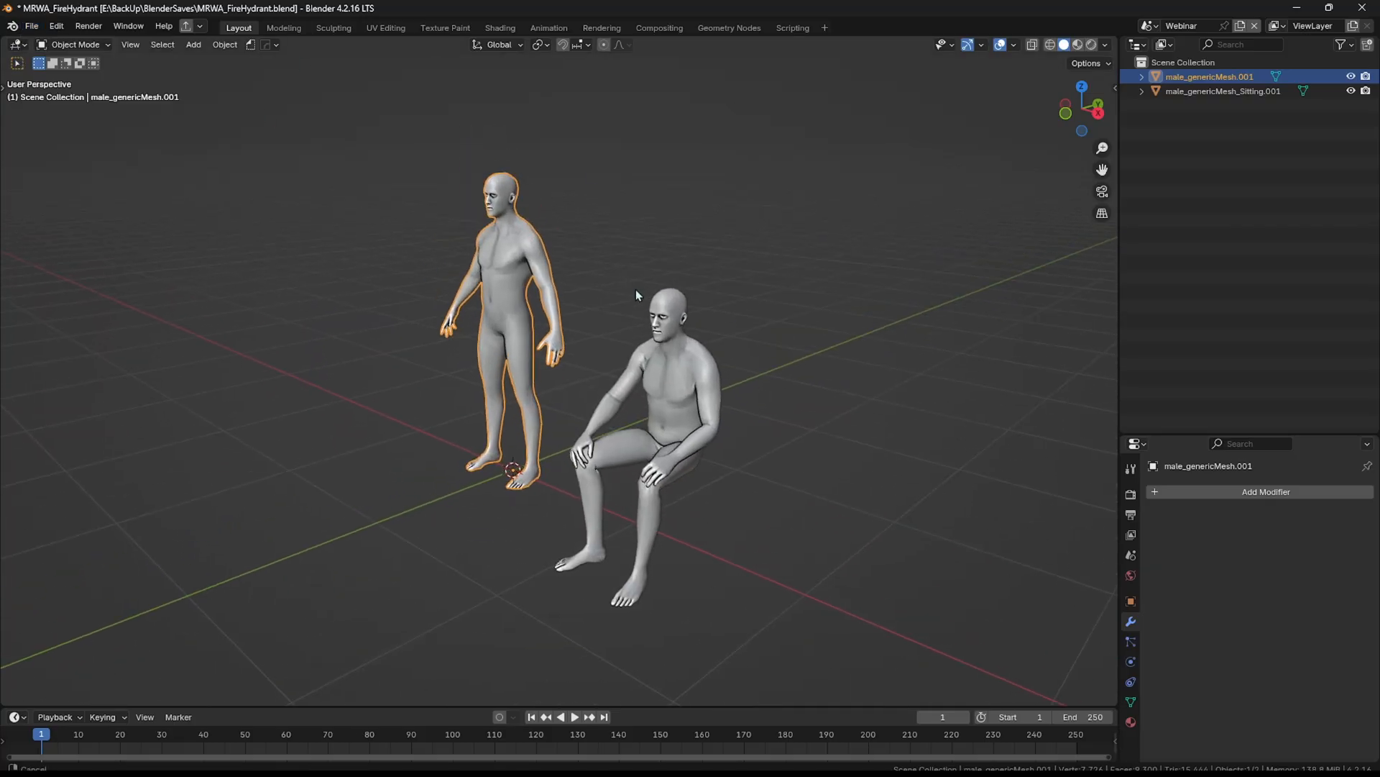
{"action": "left_click", "coordinate": [585, 232]}
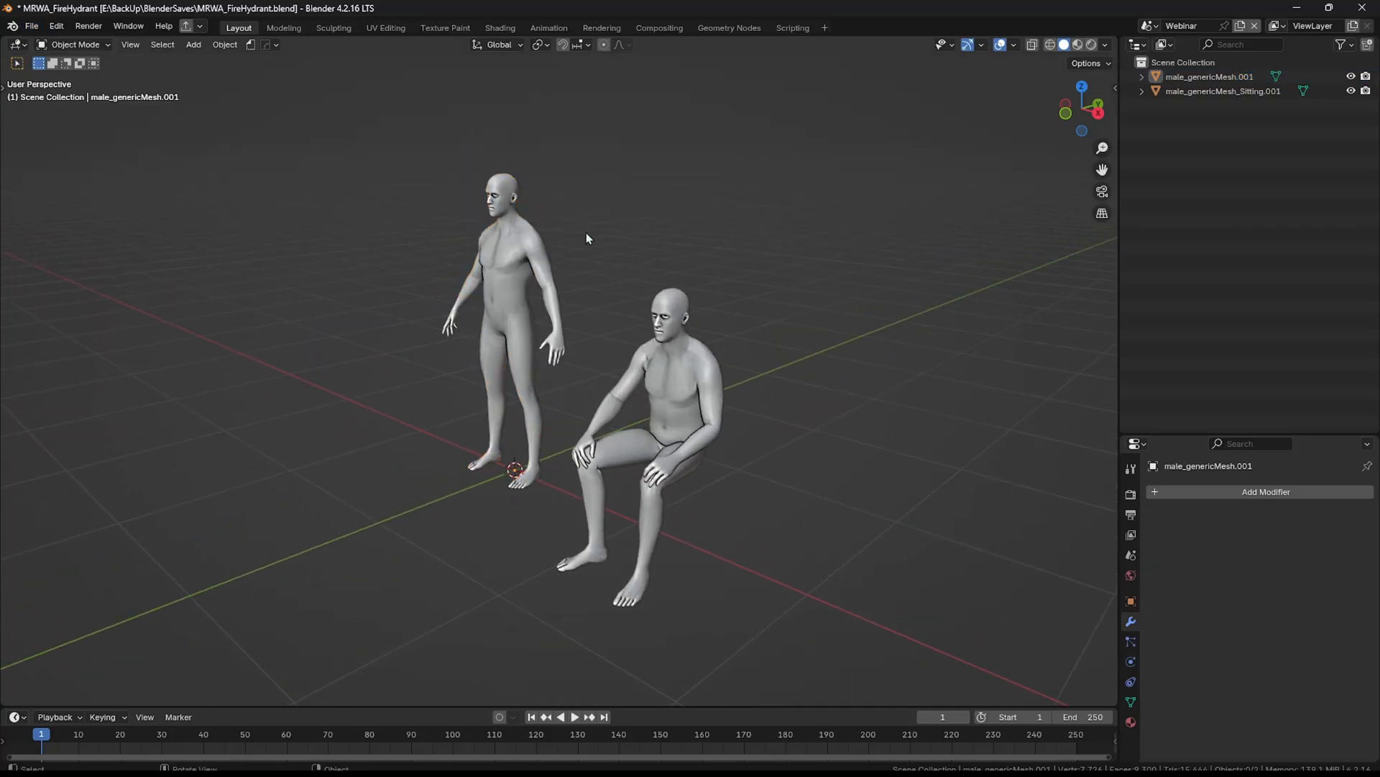
{"action": "left_click", "coordinate": [489, 230]}
{"action": "left_click", "coordinate": [640, 348], "text": "shift"}
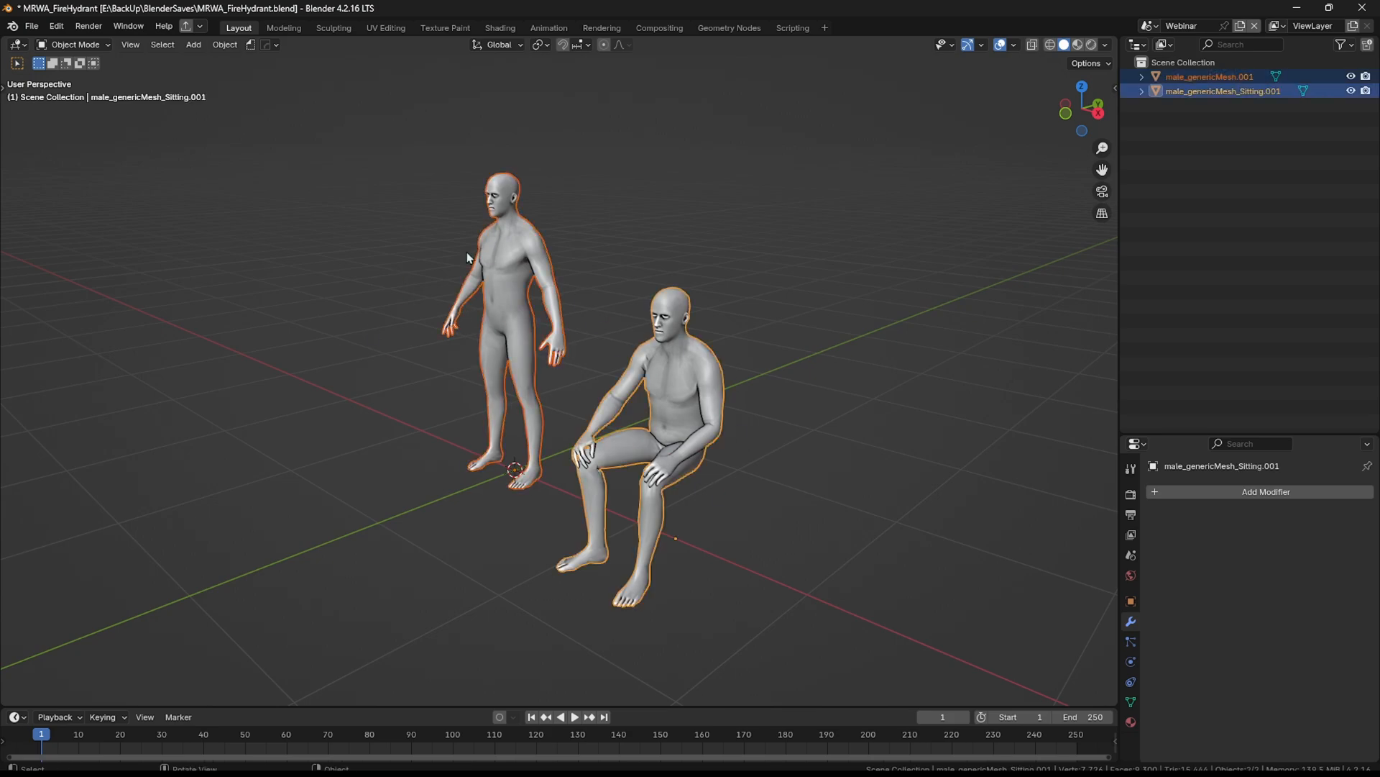
{"action": "left_click", "coordinate": [456, 232]}
{"action": "left_click", "coordinate": [507, 244]}
{"action": "left_click", "coordinate": [673, 349]}
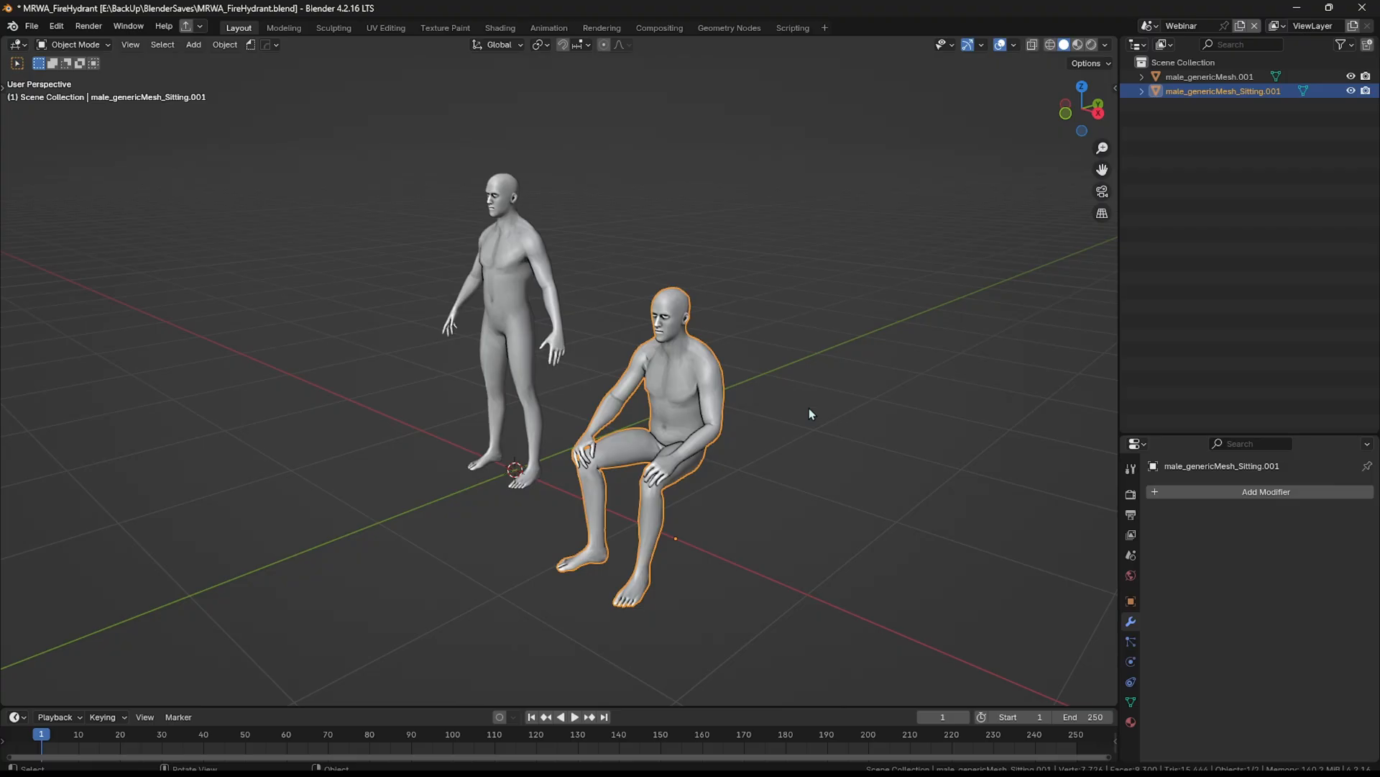
{"action": "left_click", "coordinate": [809, 408]}
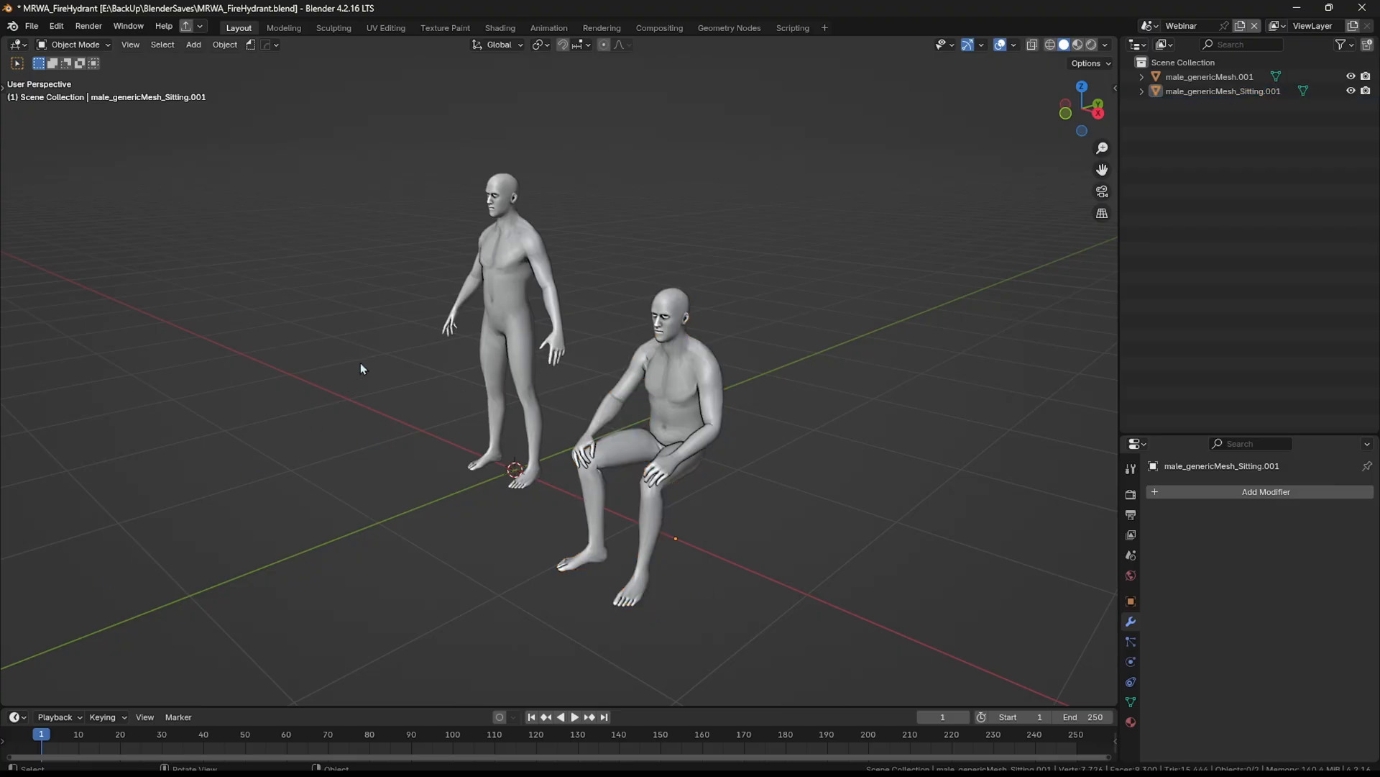
{"action": "left_click", "coordinate": [506, 222]}
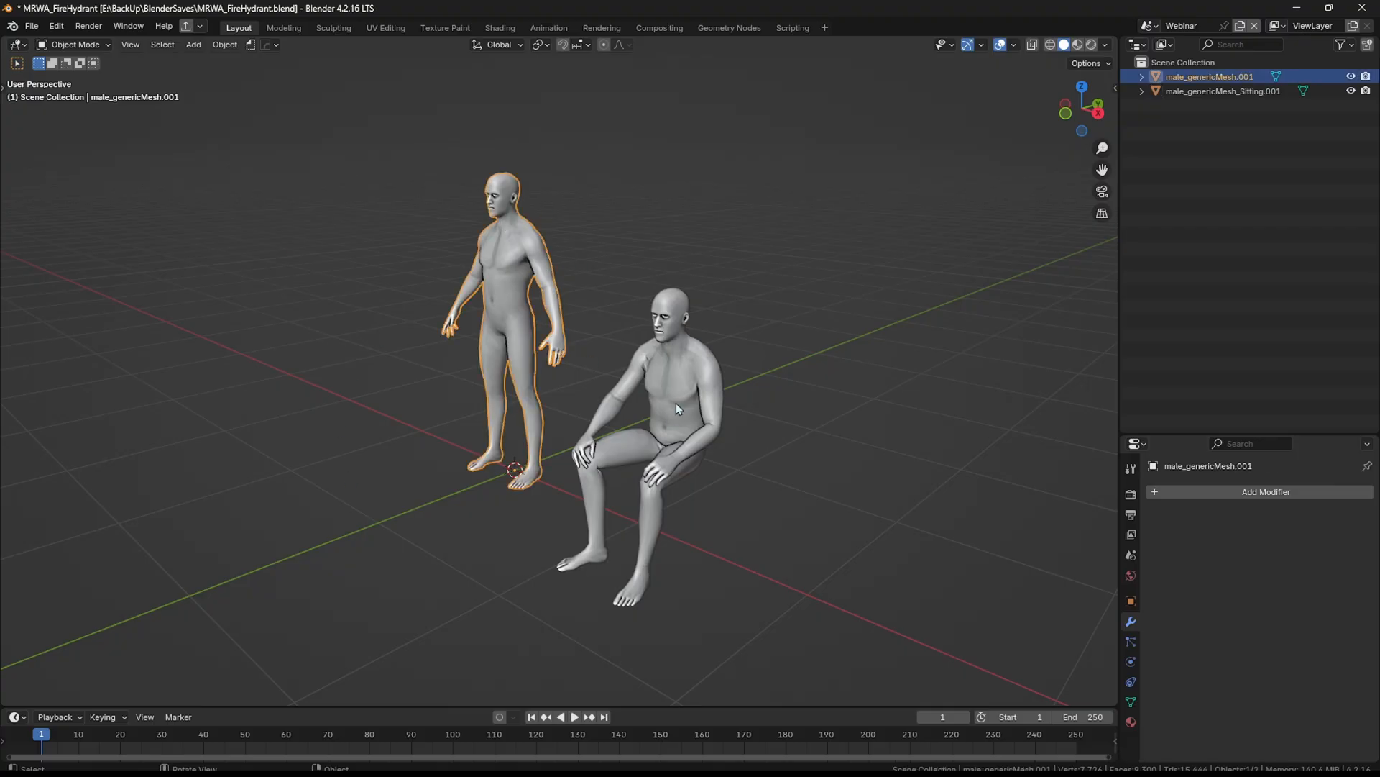
{"action": "left_click", "coordinate": [679, 424]}
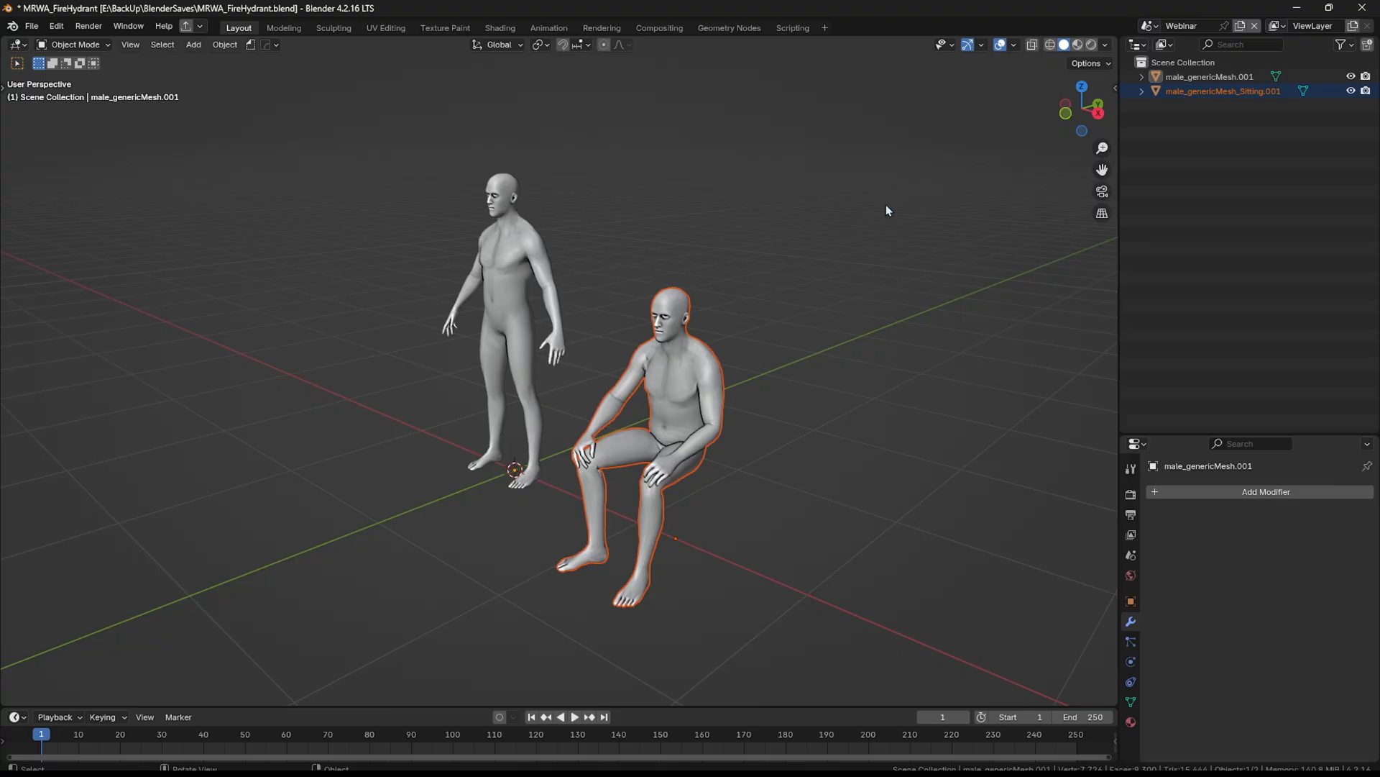
{"action": "left_click", "coordinate": [849, 397]}
{"action": "scroll", "coordinate": [795, 373], "scroll_direction": "down", "scroll_amount": 4}
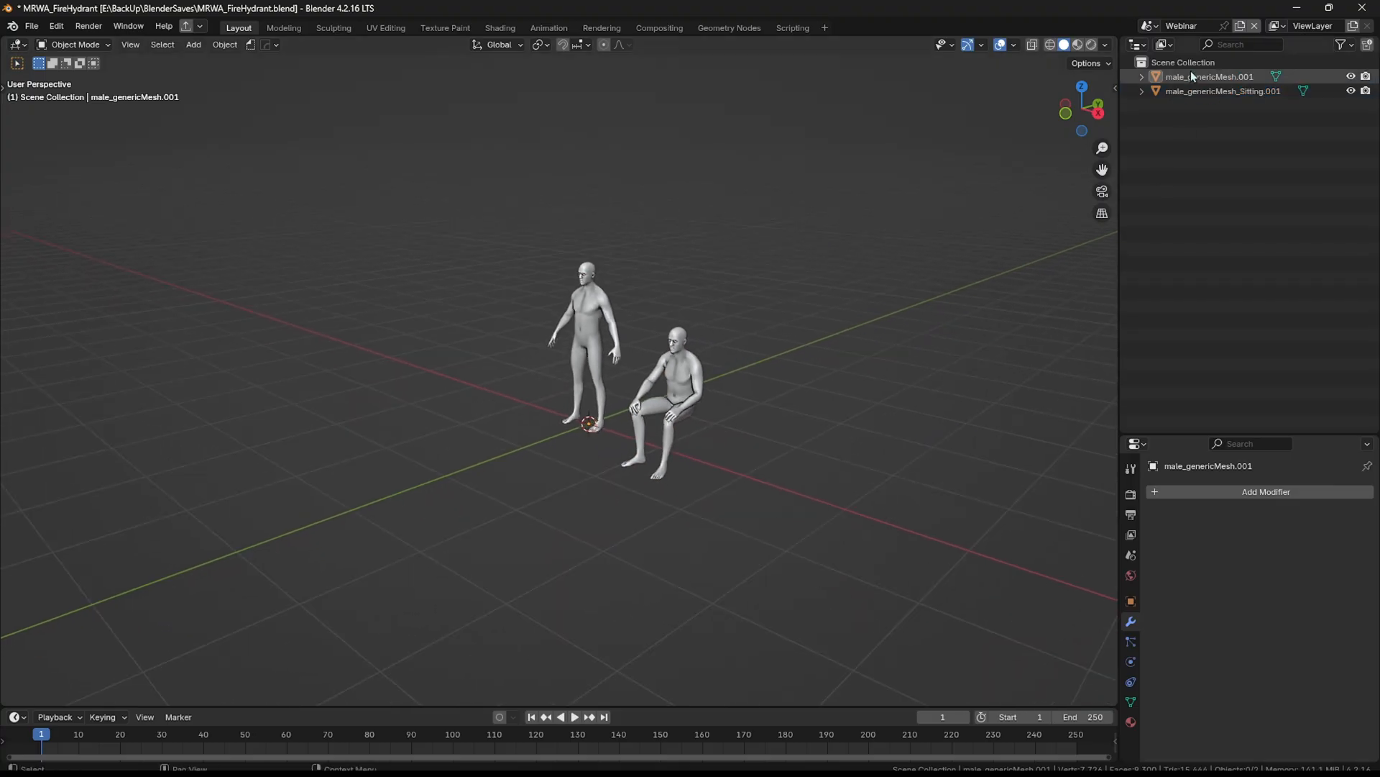
Step: Add a new collection to the scene and name it HumanMeshes
{"action": "left_click", "coordinate": [1362, 47]}
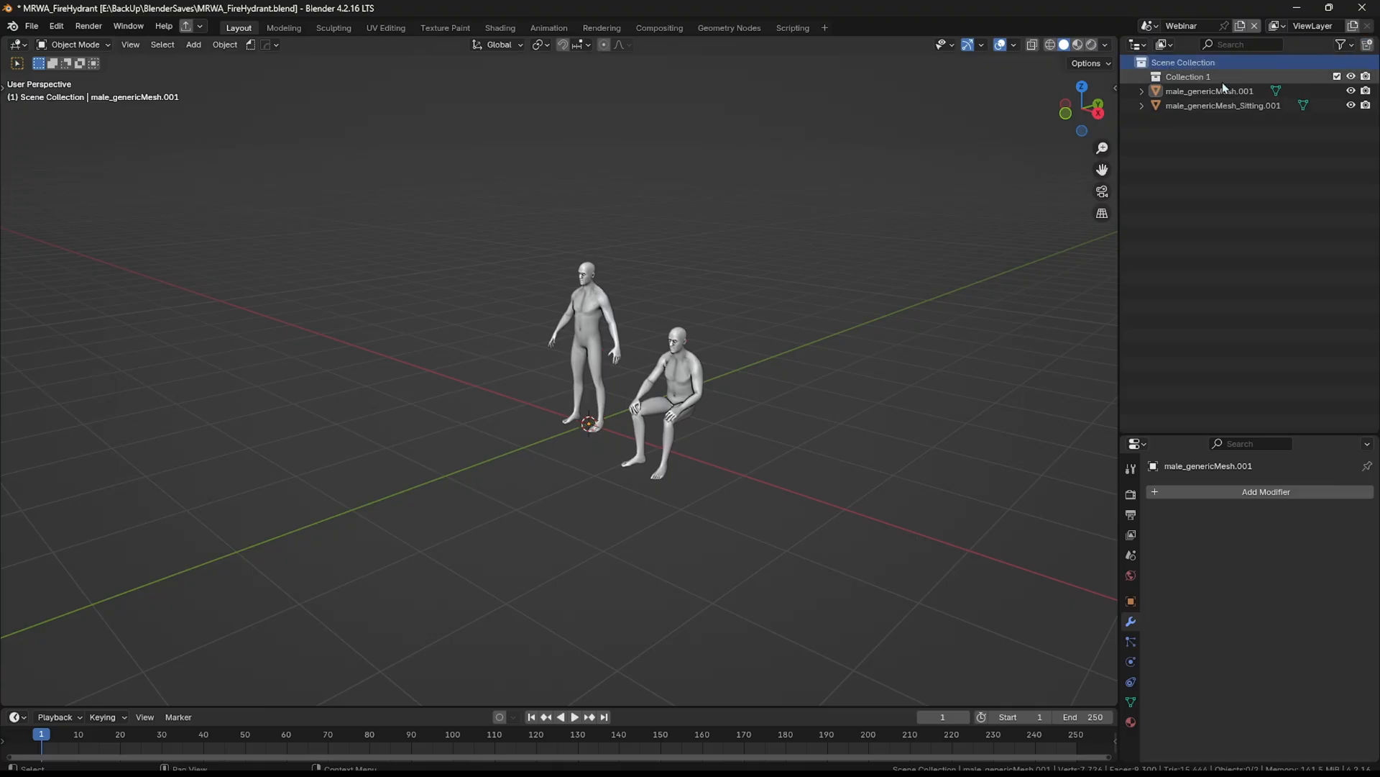
{"action": "double_click", "coordinate": [1211, 76]}
{"action": "type", "text": "Hu"}
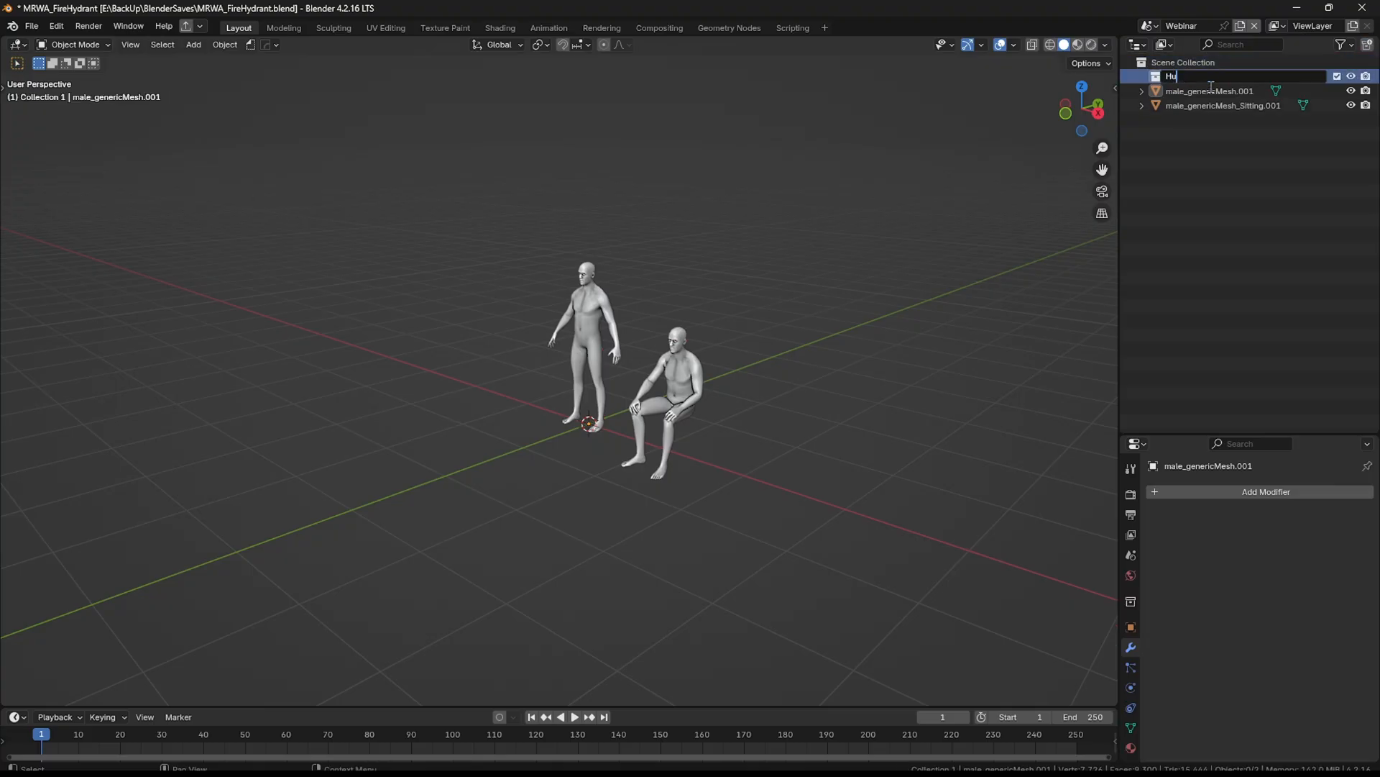
{"action": "type", "text": "manMeshes"}
{"action": "key", "text": "Return"}
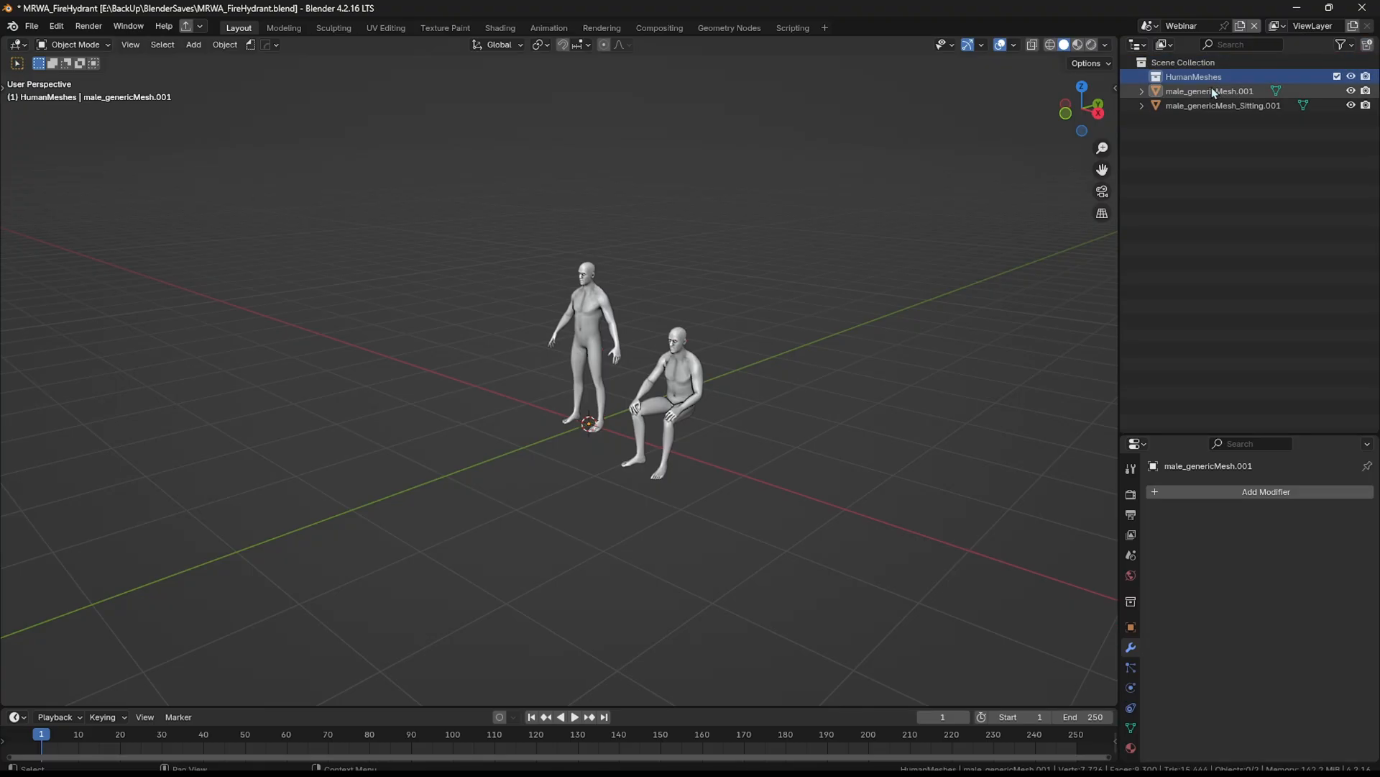
Step: Move both male_genericMesh objects into the HumanMeshes collection and exclude that collection from the view layer
{"action": "left_click_drag", "start_coordinate": [1212, 140], "coordinate": [1225, 94]}
{"action": "left_click_drag", "start_coordinate": [1224, 93], "coordinate": [1221, 78]}
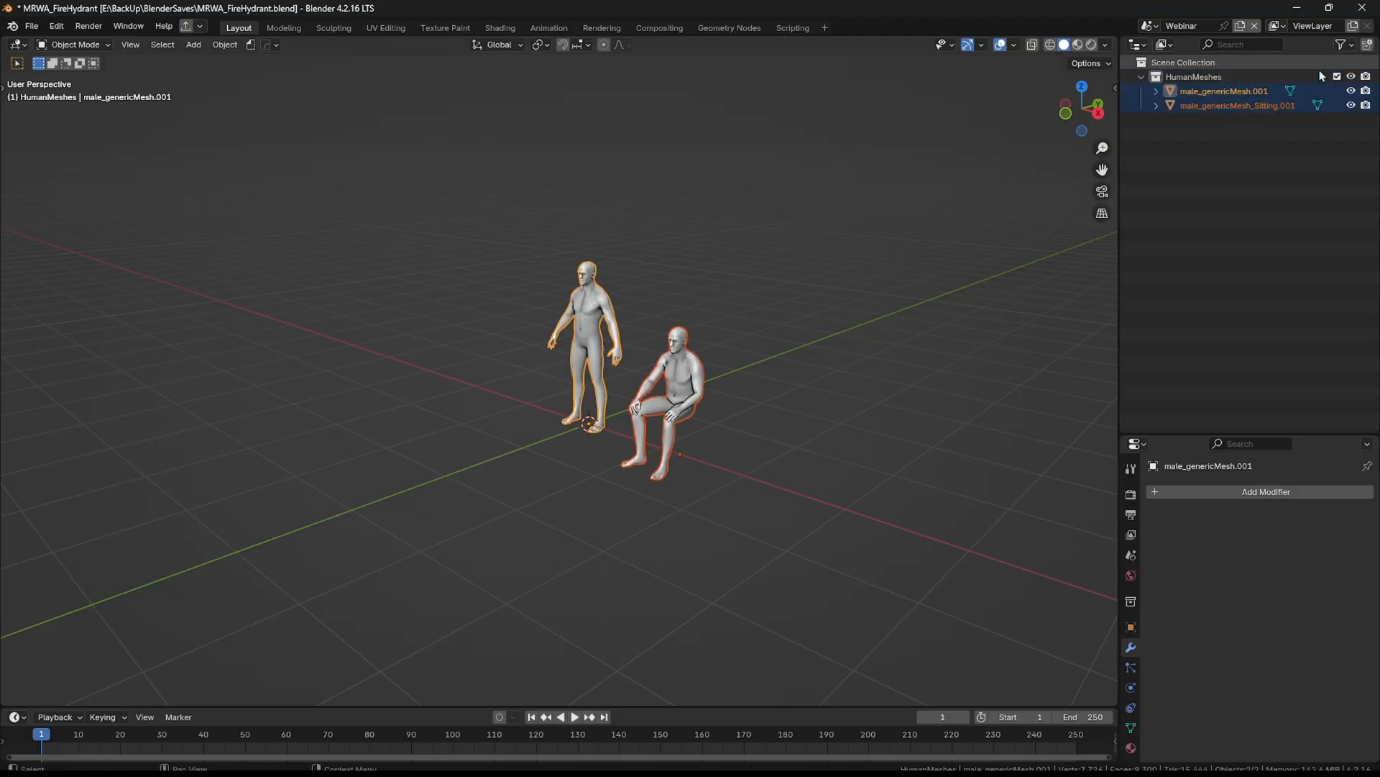
{"action": "left_click", "coordinate": [1336, 77]}
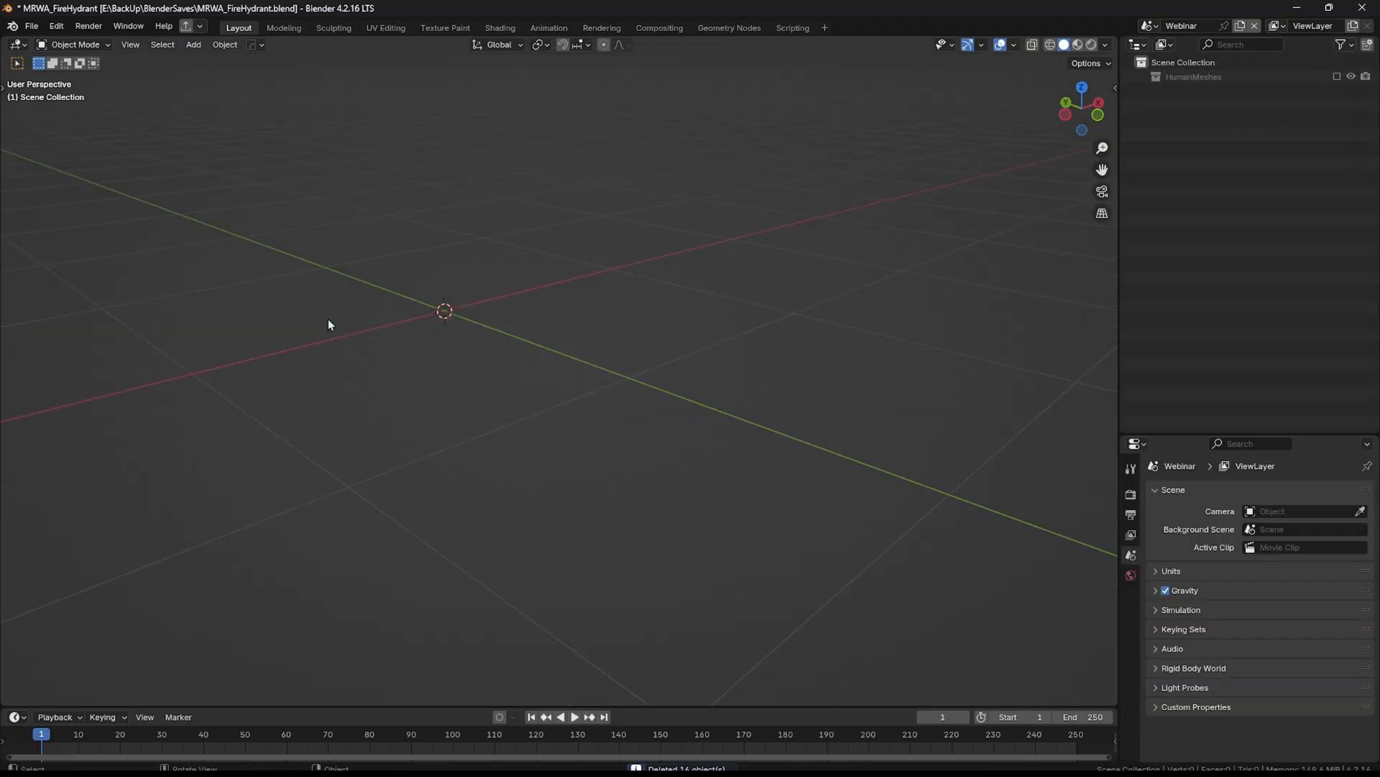
Step: Import Resilient_Gate_low.obj from D:\FireHydrant\Low as a Wavefront OBJ at scale 0.300
{"action": "left_click", "coordinate": [32, 26]}
{"action": "mouse_move", "coordinate": [64, 236]}
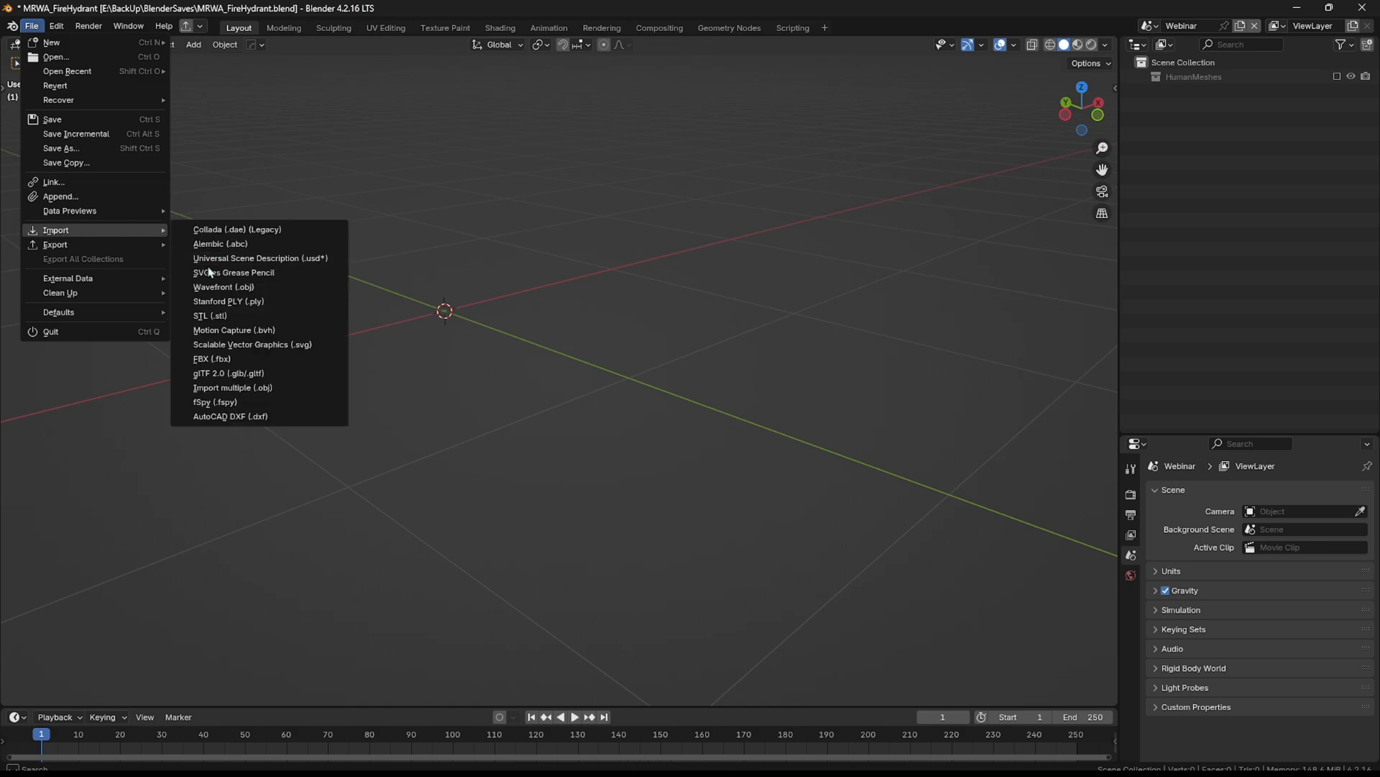
{"action": "left_click", "coordinate": [222, 287]}
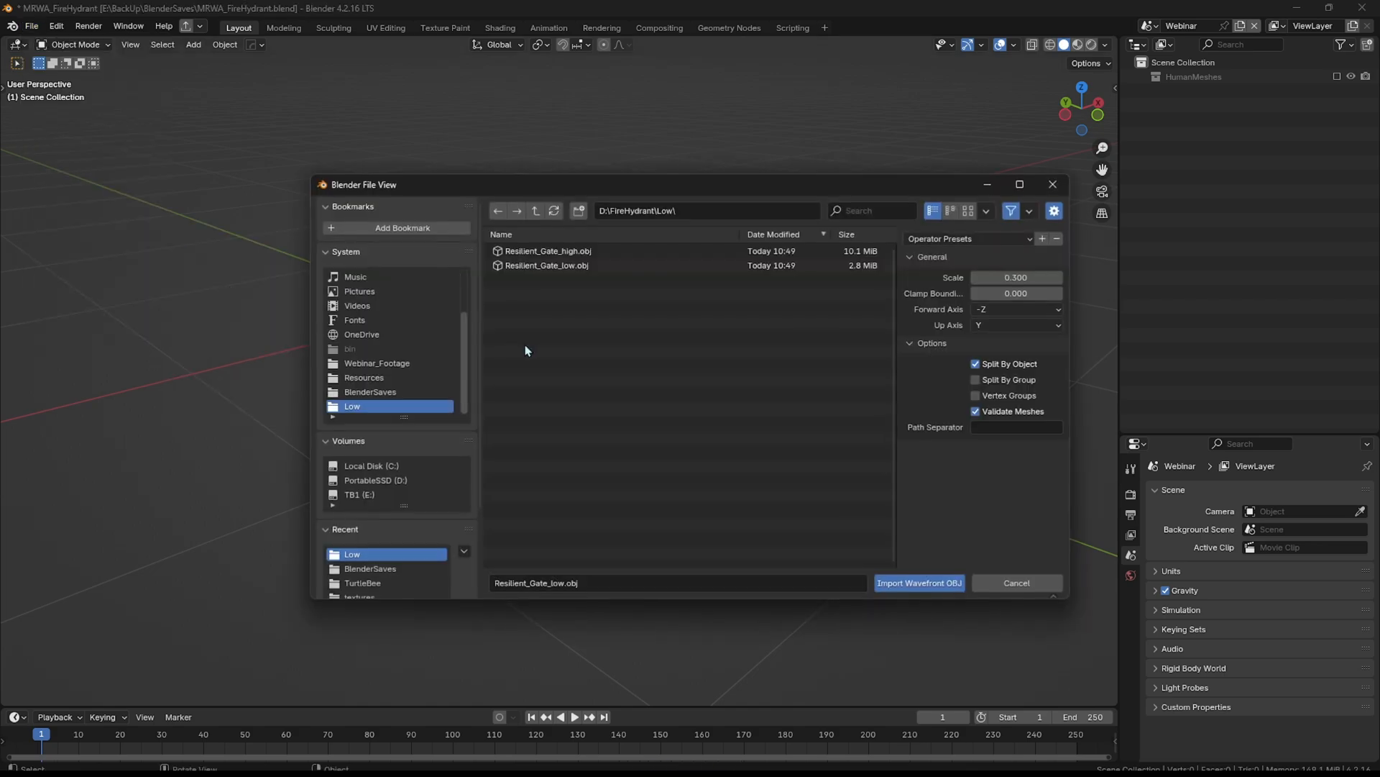
{"action": "left_click", "coordinate": [554, 267]}
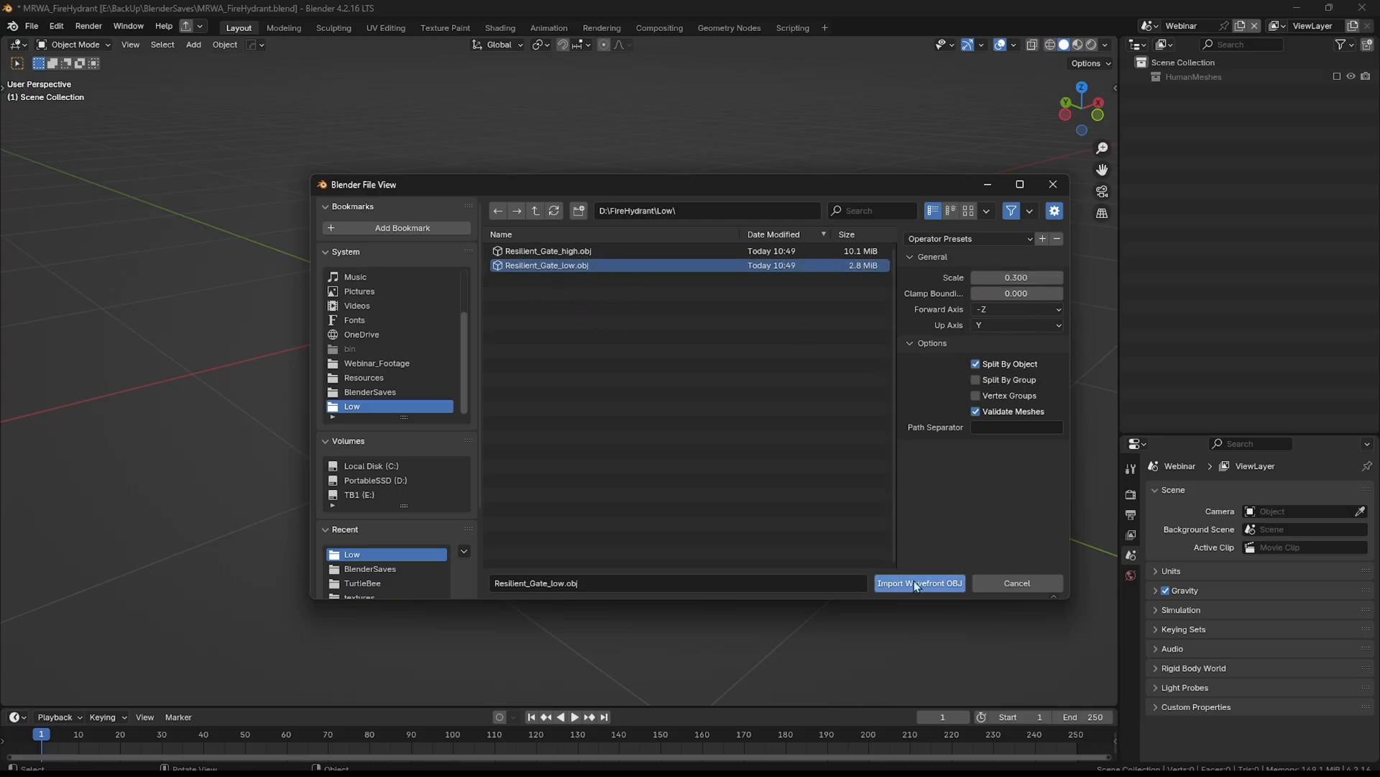
{"action": "left_click", "coordinate": [1012, 279]}
{"action": "type", "text": "1"}
{"action": "key", "text": "Return"}
{"action": "key", "text": "Return"}
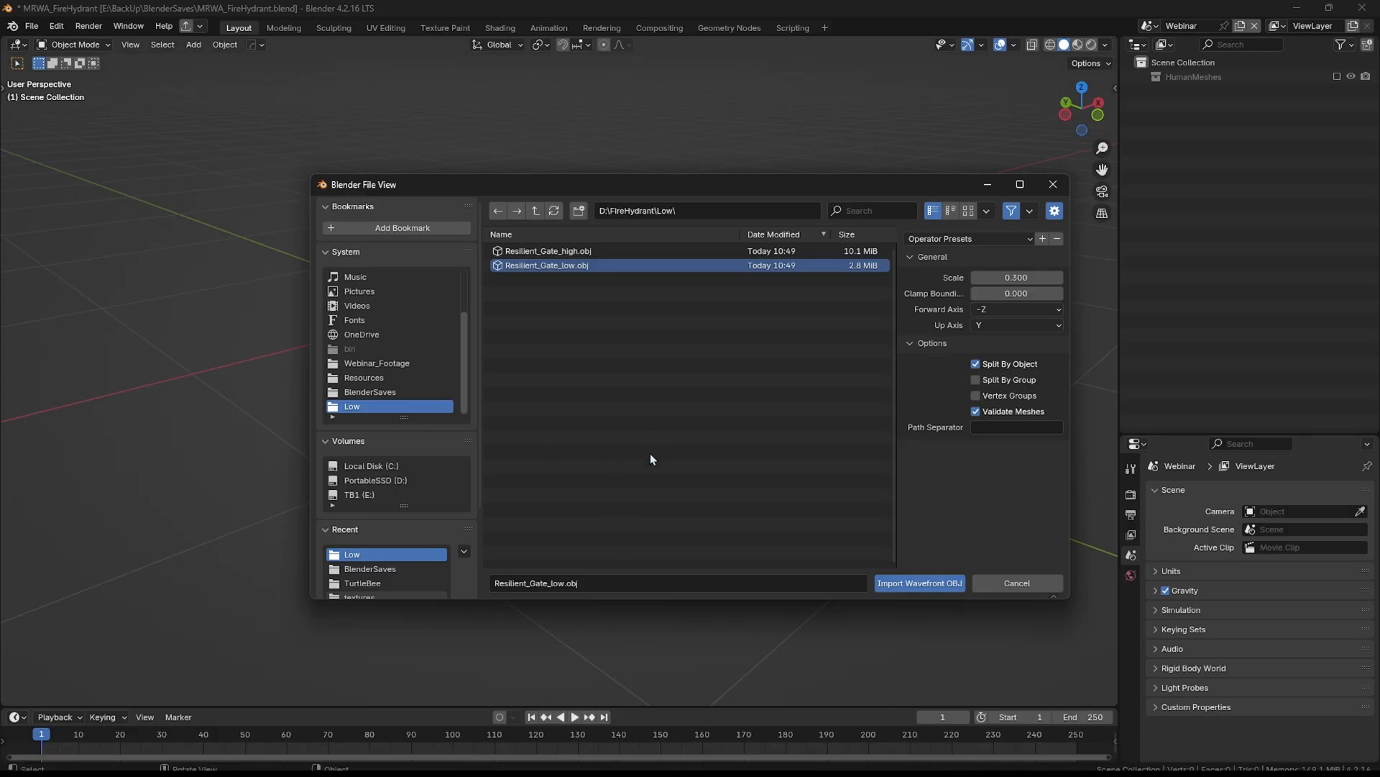
{"action": "left_click", "coordinate": [927, 583]}
Step: Rotate all imported valve and elbow parts -90° about the global X axis and deselect them
{"action": "middle_click_drag", "start_coordinate": [492, 371], "coordinate": [735, 319], "text": "shift"}
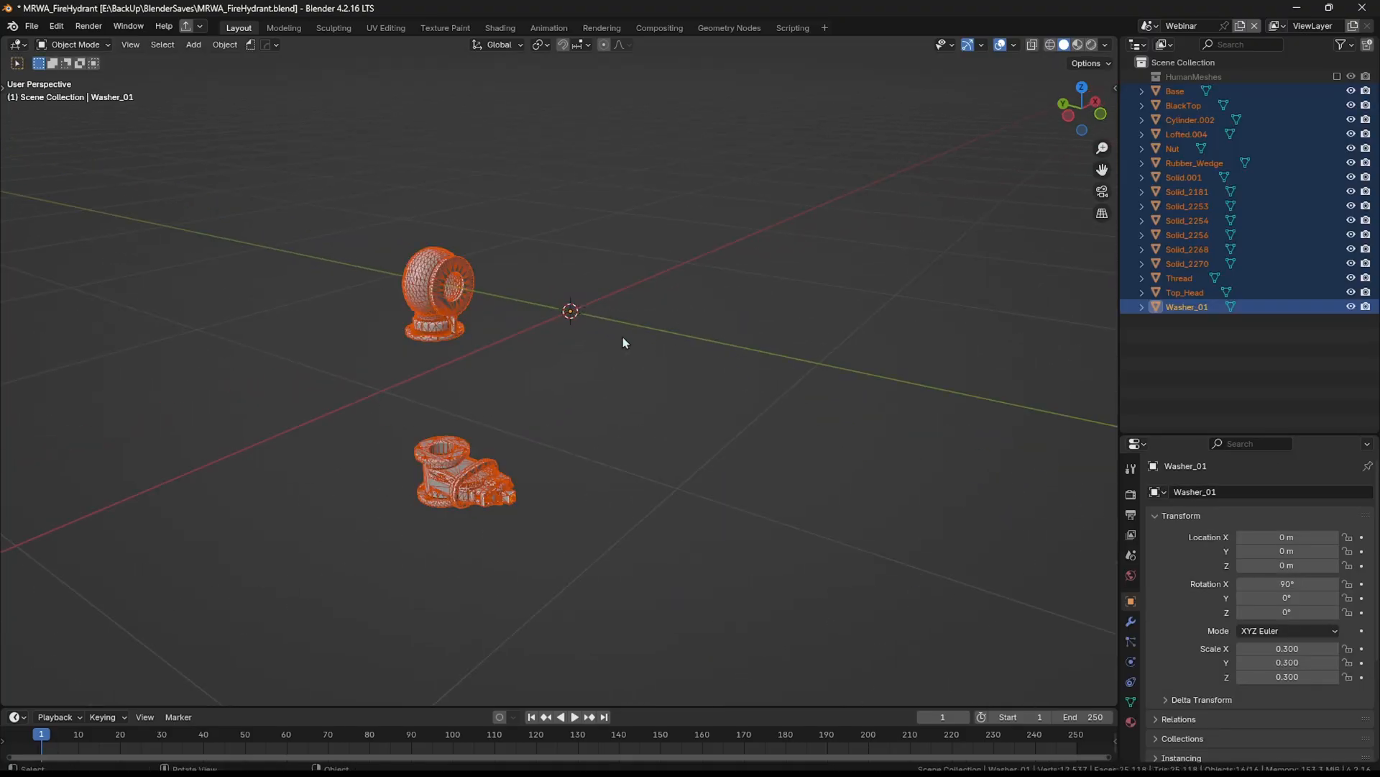
{"action": "type", "text": "rx"}
{"action": "type", "text": "-90"}
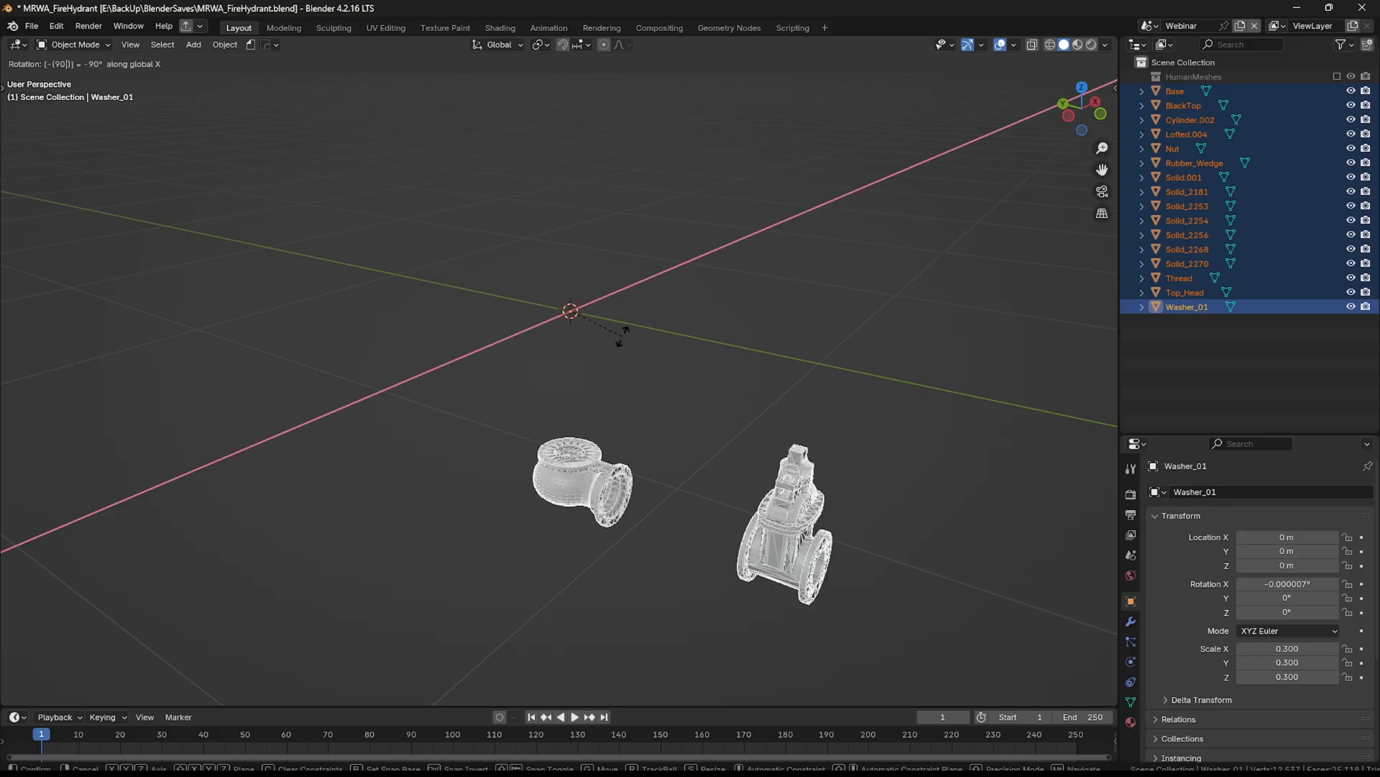
{"action": "key", "text": "Return"}
{"action": "middle_click_drag", "start_coordinate": [711, 455], "coordinate": [593, 332], "text": "shift"}
{"action": "scroll", "coordinate": [597, 359], "scroll_direction": "up", "scroll_amount": 3}
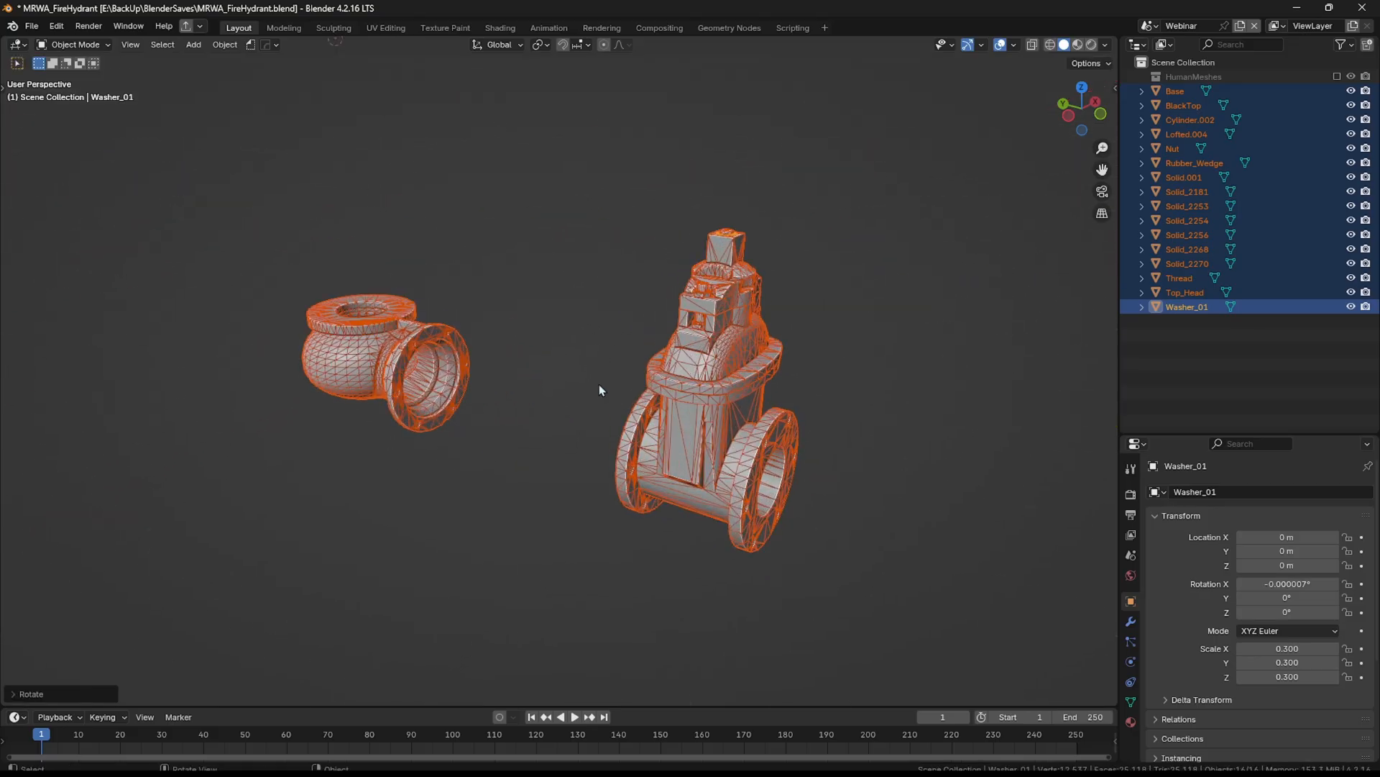
{"action": "mouse_move", "coordinate": [598, 384]}
{"action": "middle_mouse_down"}
{"action": "mouse_move", "coordinate": [577, 333]}
{"action": "mouse_move", "coordinate": [623, 358]}
{"action": "mouse_move", "coordinate": [605, 373]}
{"action": "middle_mouse_up"}
{"action": "left_click", "coordinate": [575, 322]}
{"action": "scroll", "coordinate": [614, 357], "scroll_direction": "up", "scroll_amount": 2}
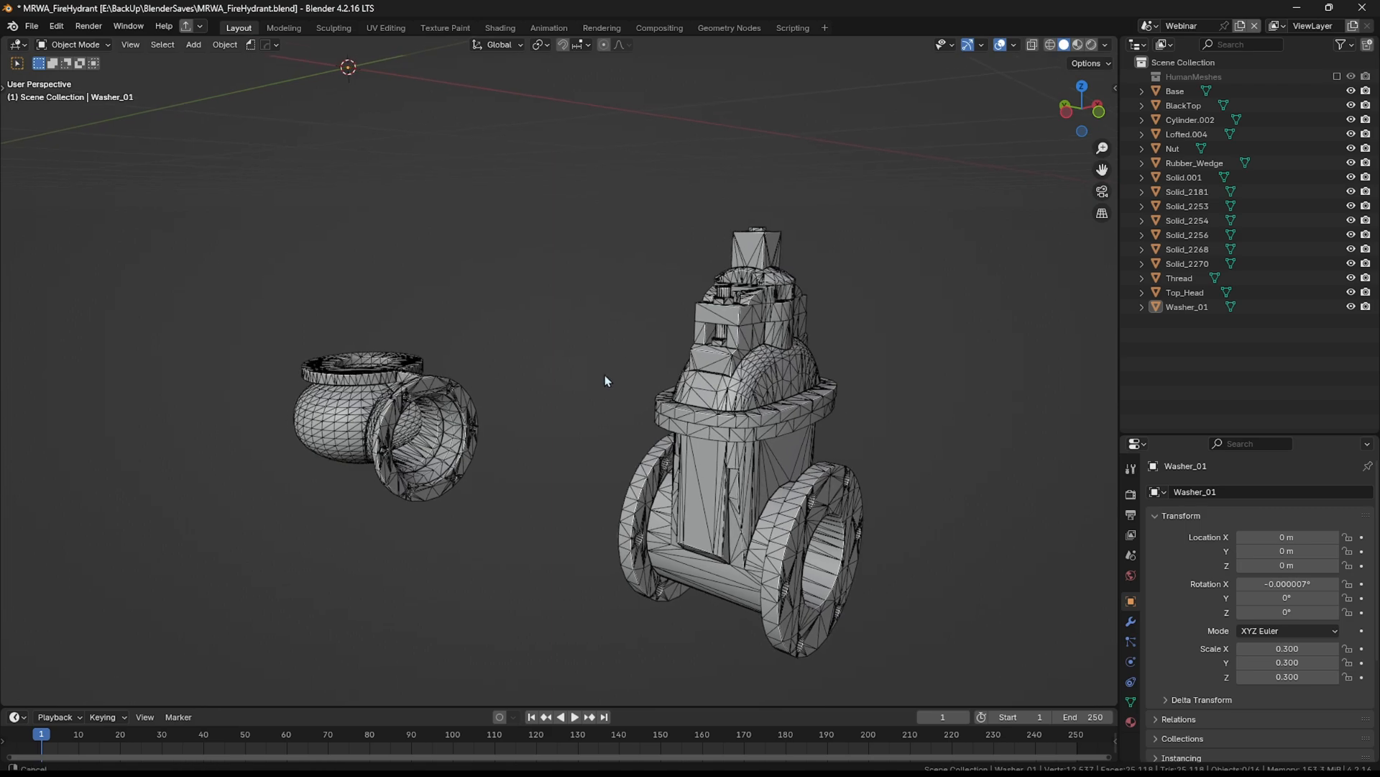
Step: Compare the imported parts with the wireframe overlay off and on, and examine the gate valve's triangulated topology
{"action": "left_click", "coordinate": [1014, 44]}
{"action": "left_click", "coordinate": [926, 322]}
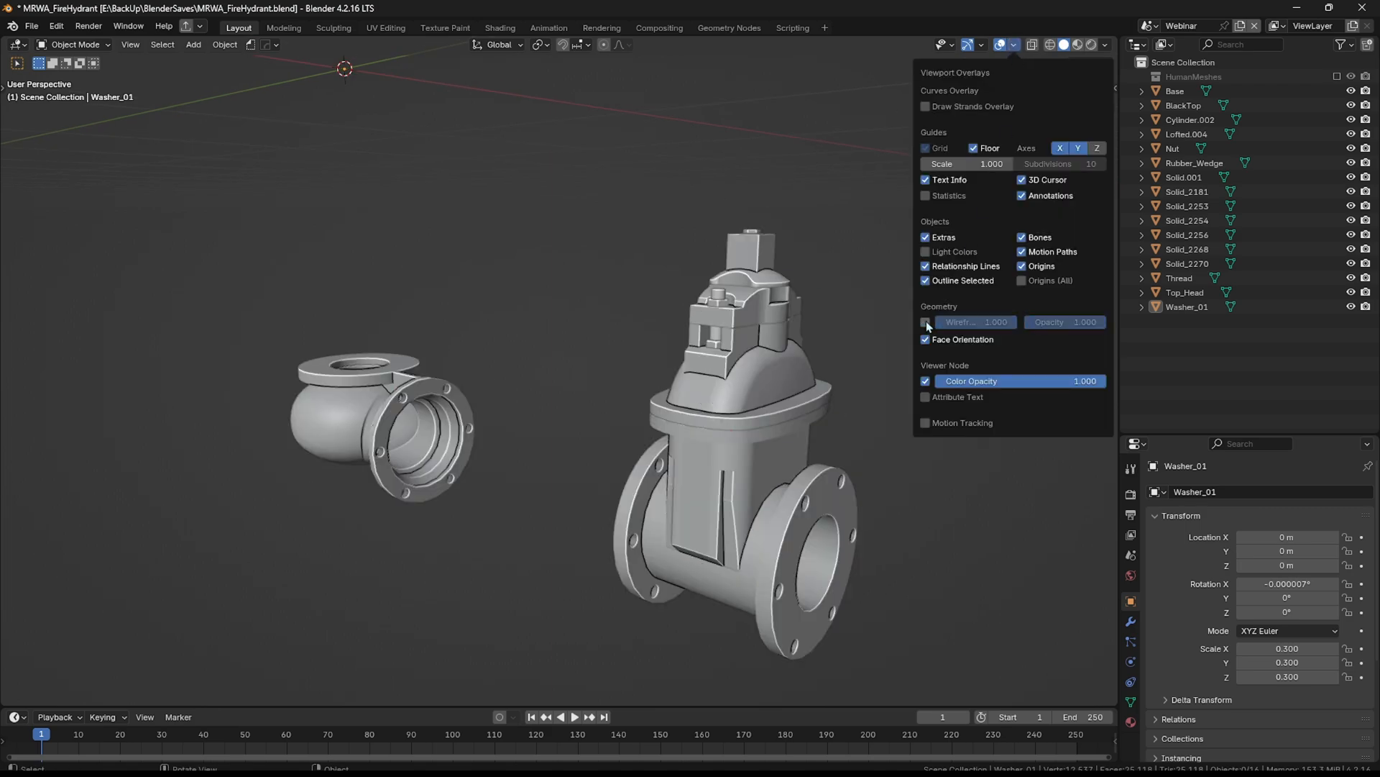
{"action": "left_click", "coordinate": [926, 322]}
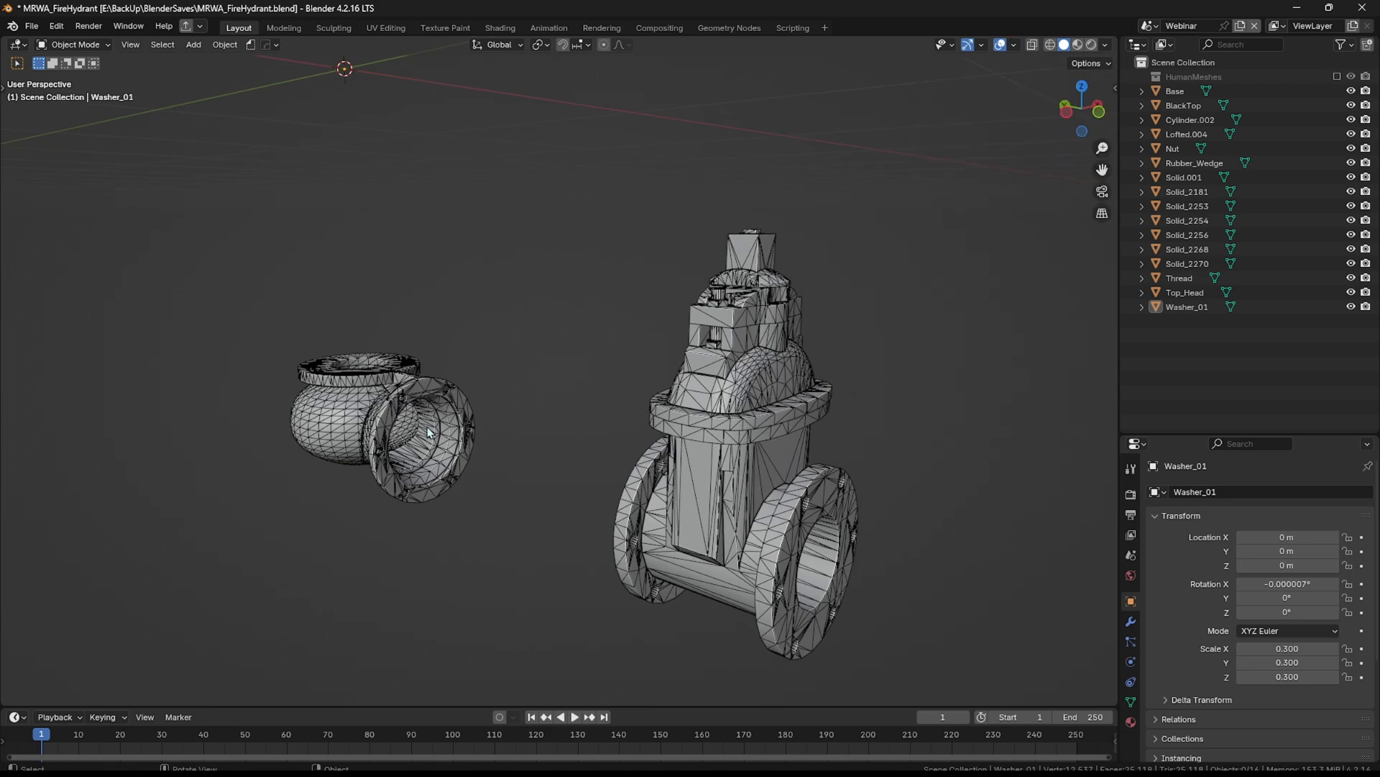
{"action": "scroll", "coordinate": [739, 433], "scroll_direction": "up", "scroll_amount": 1}
{"action": "scroll", "coordinate": [804, 385], "scroll_direction": "up", "scroll_amount": 2}
{"action": "middle_click_drag", "start_coordinate": [805, 377], "coordinate": [726, 321], "text": "shift"}
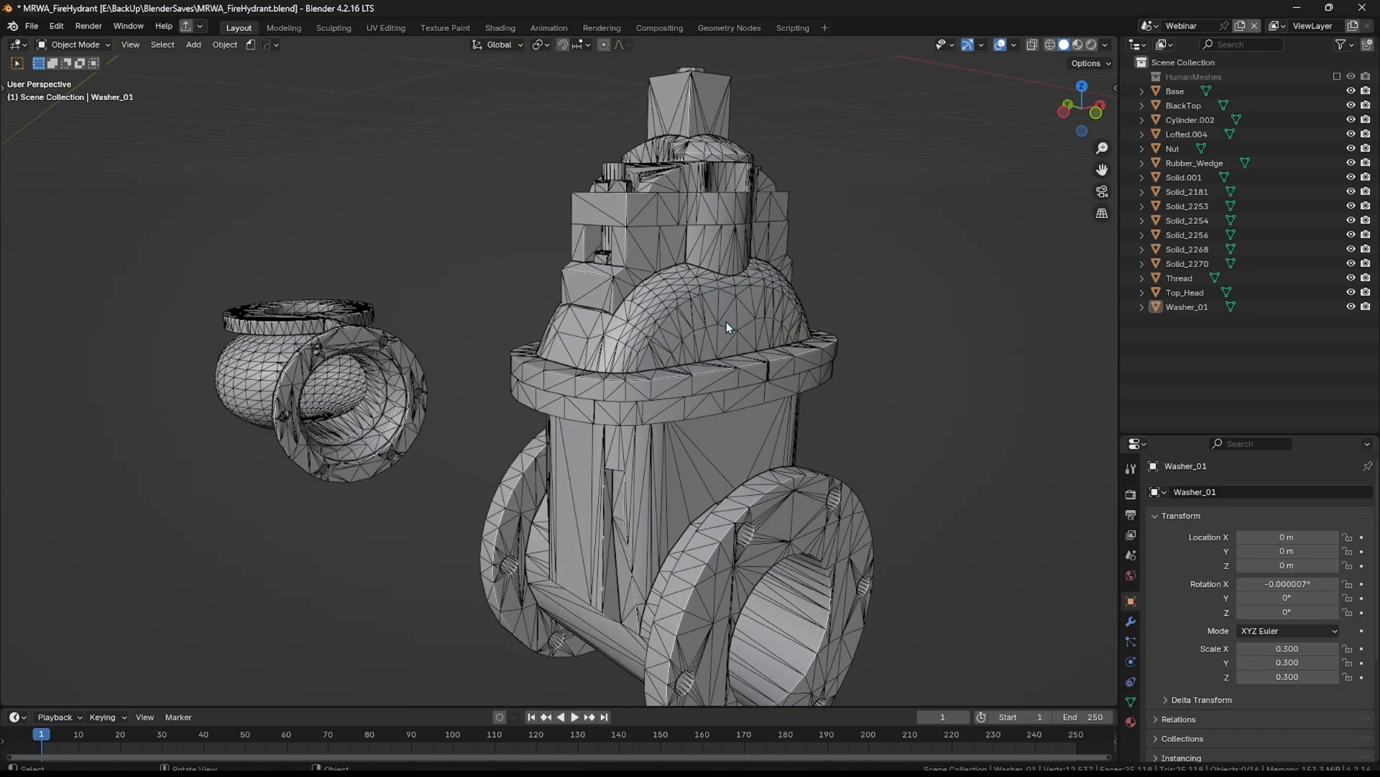
{"action": "scroll", "coordinate": [732, 392], "scroll_direction": "down", "scroll_amount": 1}
{"action": "middle_click_drag", "start_coordinate": [739, 417], "coordinate": [688, 387], "text": "shift"}
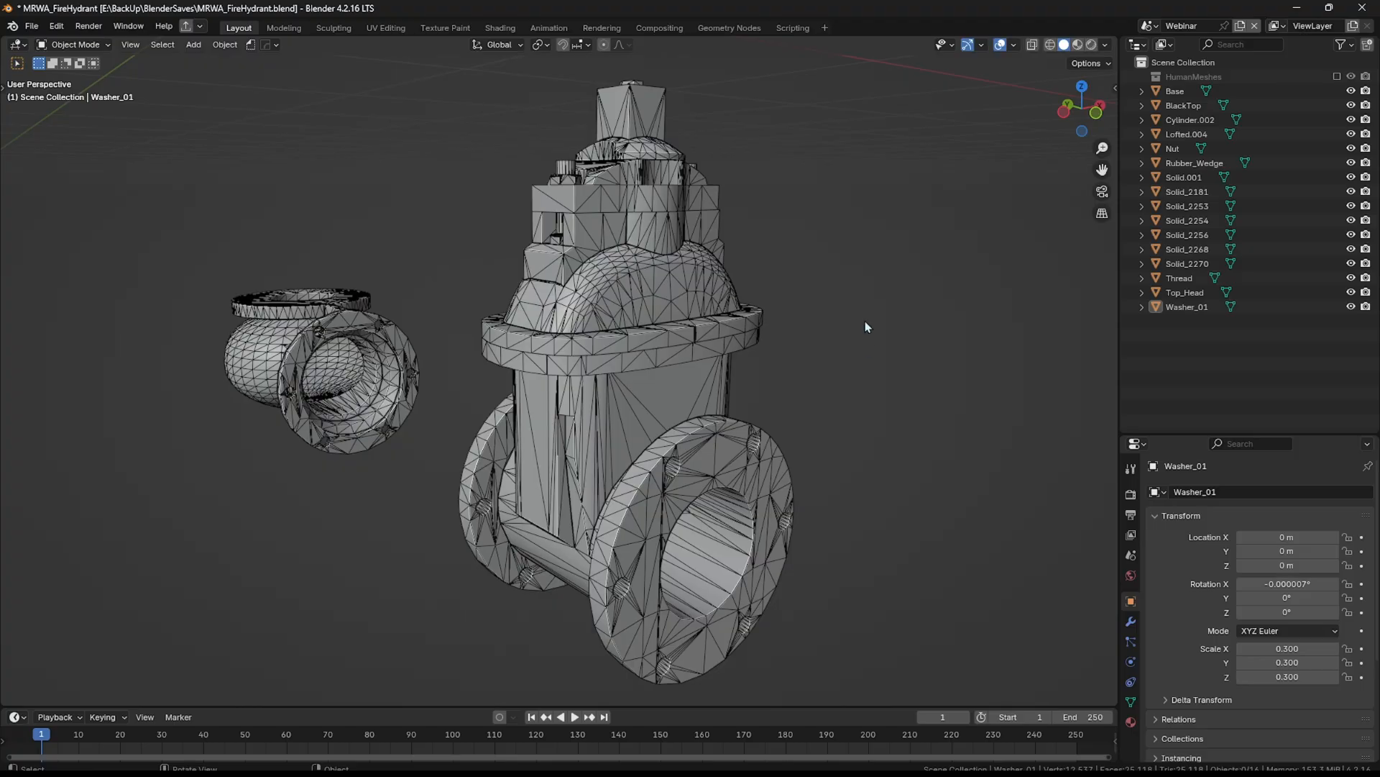
{"action": "scroll", "coordinate": [644, 241], "scroll_direction": "up", "scroll_amount": 1}
{"action": "middle_click_drag", "start_coordinate": [784, 437], "coordinate": [714, 338], "text": "shift"}
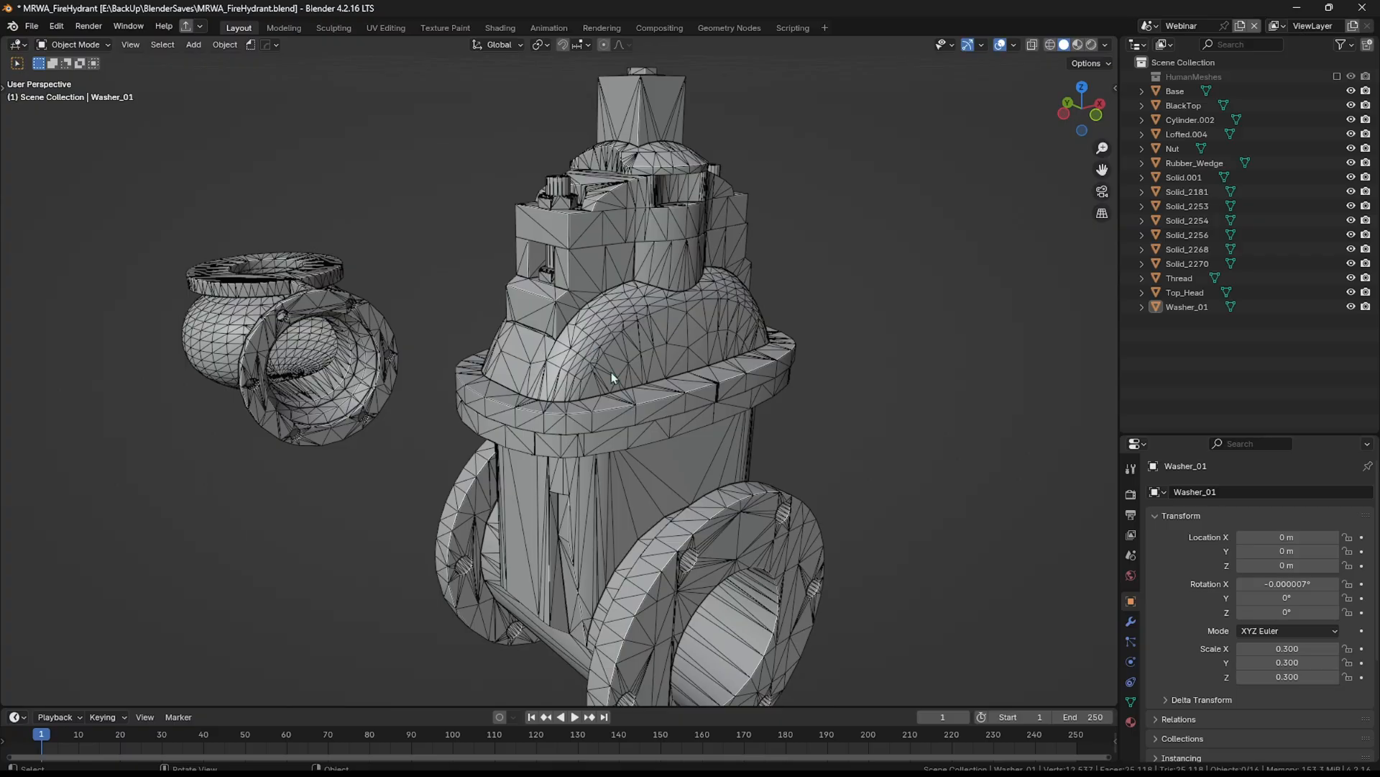
Step: Isolate the valve bonnet Solid_2270 in local view and open its mesh in Edit Mode with edge selection
{"action": "left_click", "coordinate": [631, 310]}
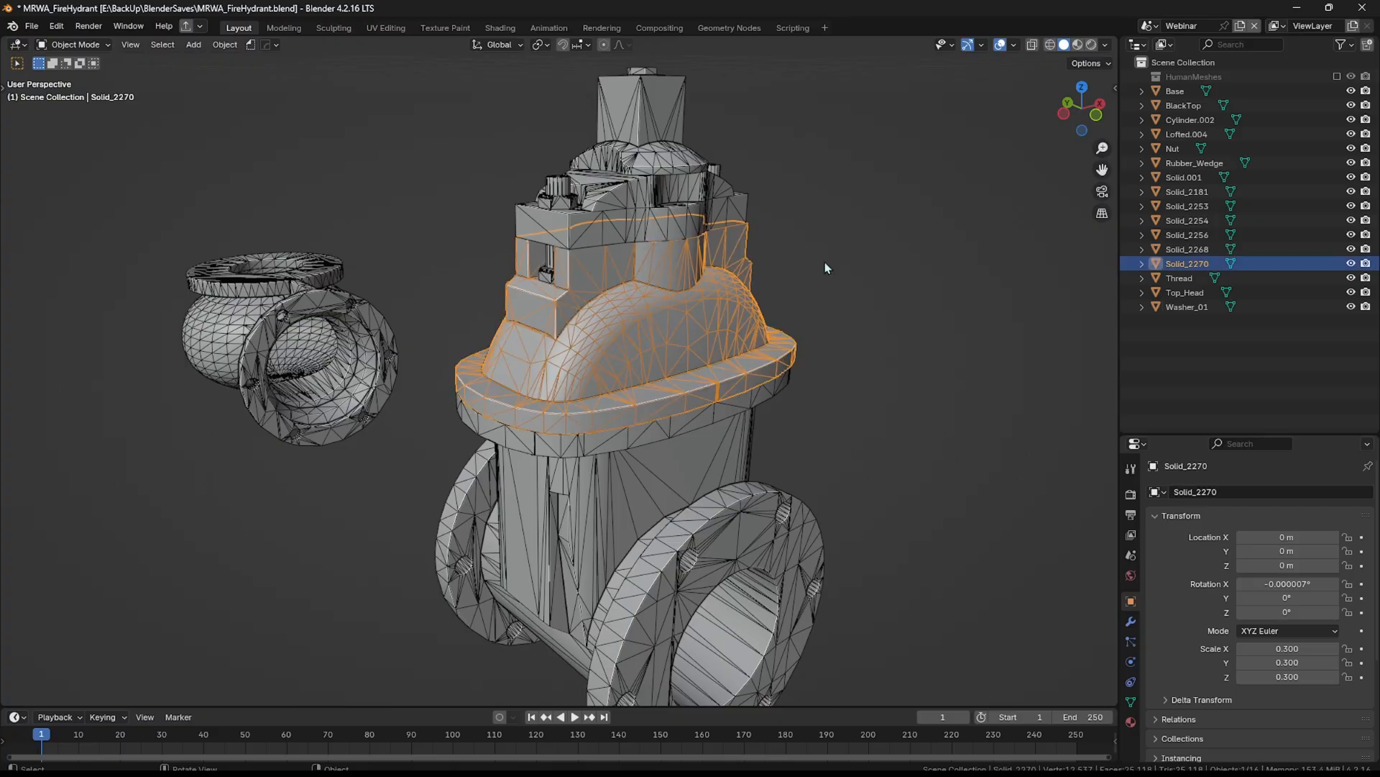
{"action": "key", "text": "KP_Divide"}
{"action": "key", "text": "ctrl+Tab"}
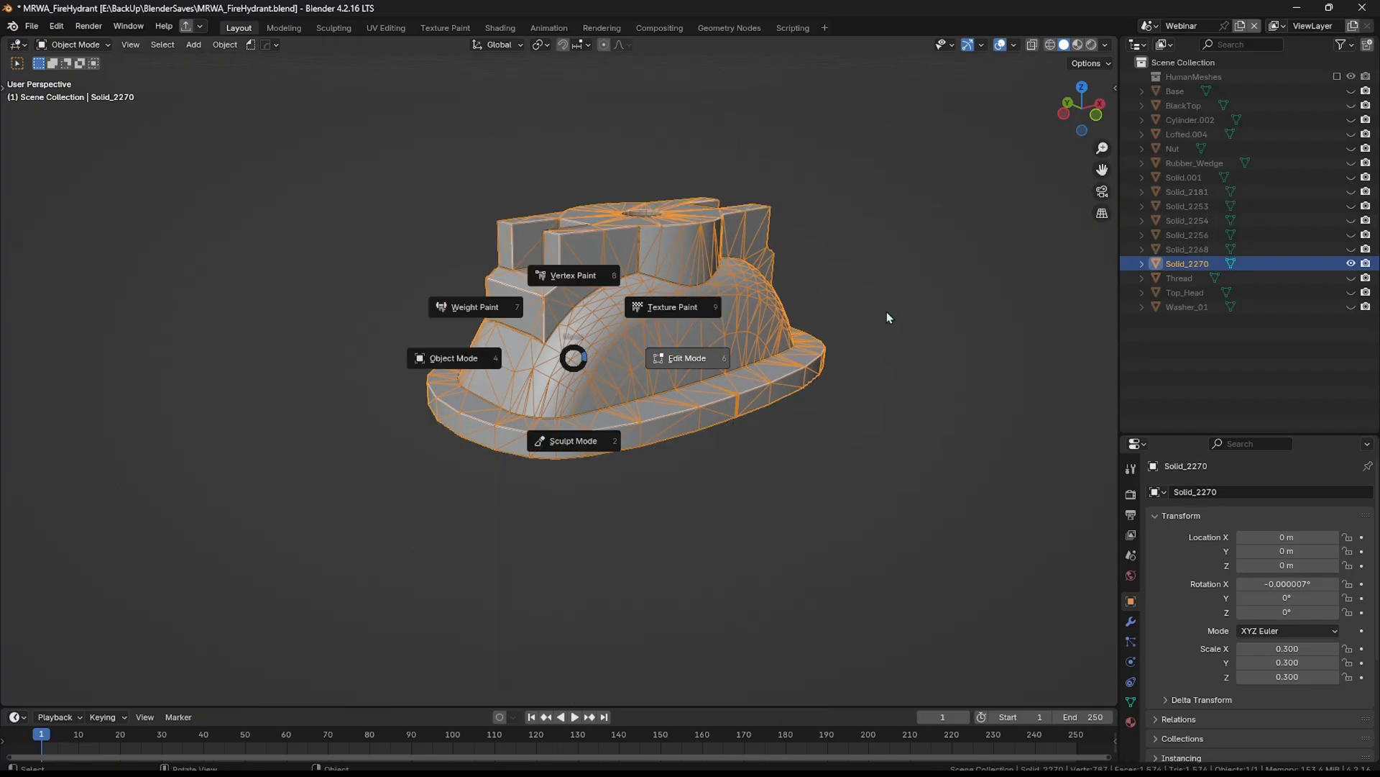
{"action": "left_click", "coordinate": [888, 311]}
{"action": "scroll", "coordinate": [617, 352], "scroll_direction": "up", "scroll_amount": 2}
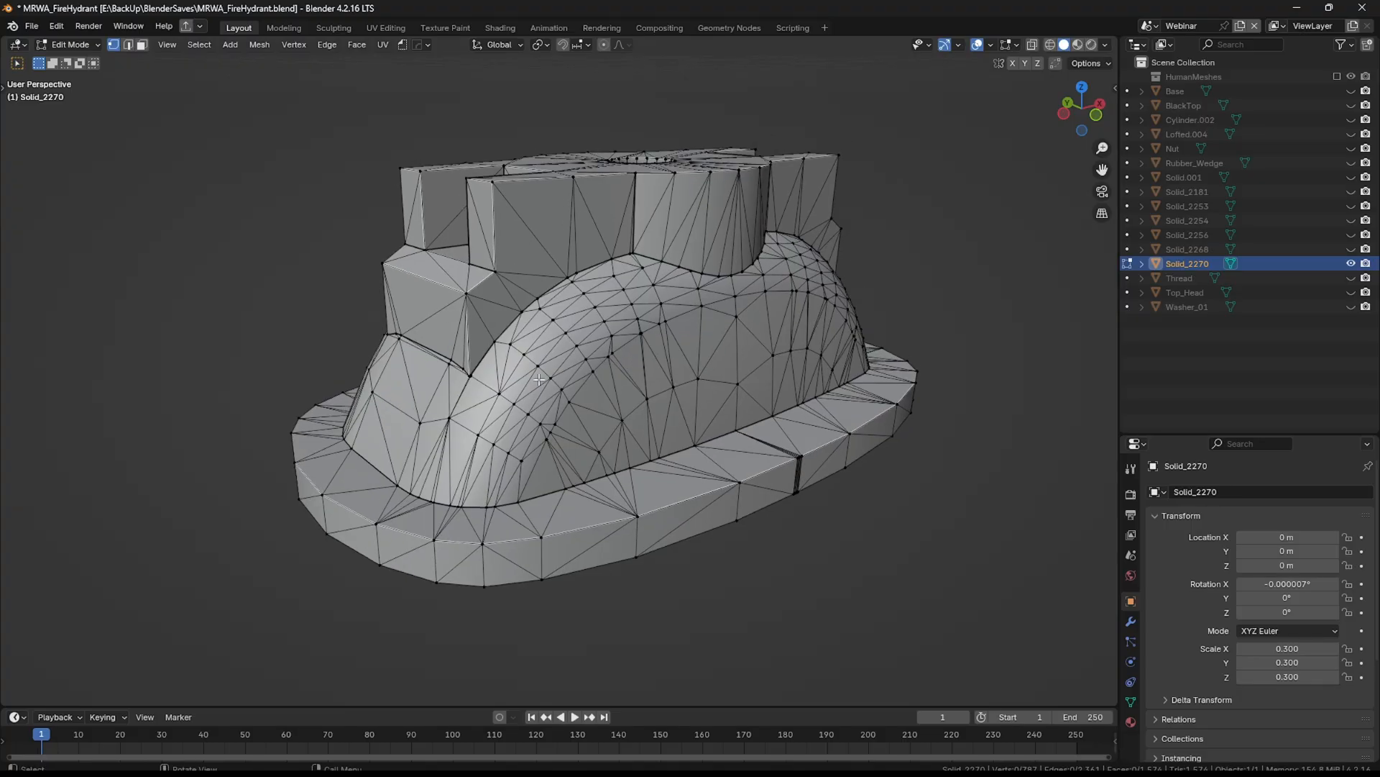
{"action": "scroll", "coordinate": [461, 521], "scroll_direction": "up", "scroll_amount": 2}
{"action": "key", "text": "2"}
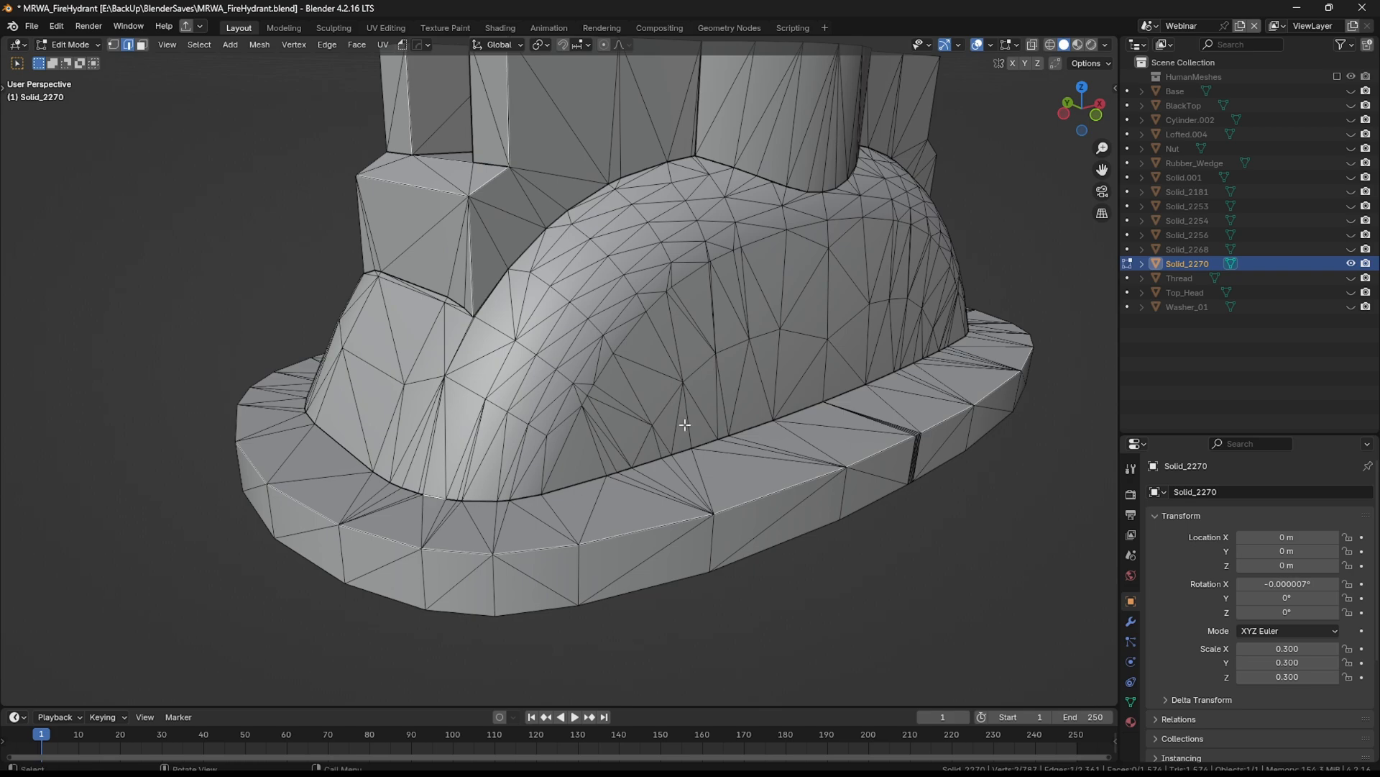
Step: Add a UV sphere in Object Mode at the bonnet's curved side using the 3D cursor, scaled down to about 0.046
{"action": "key", "text": "Tab"}
{"action": "key", "text": "shift+a"}
{"action": "mouse_move", "coordinate": [606, 386]}
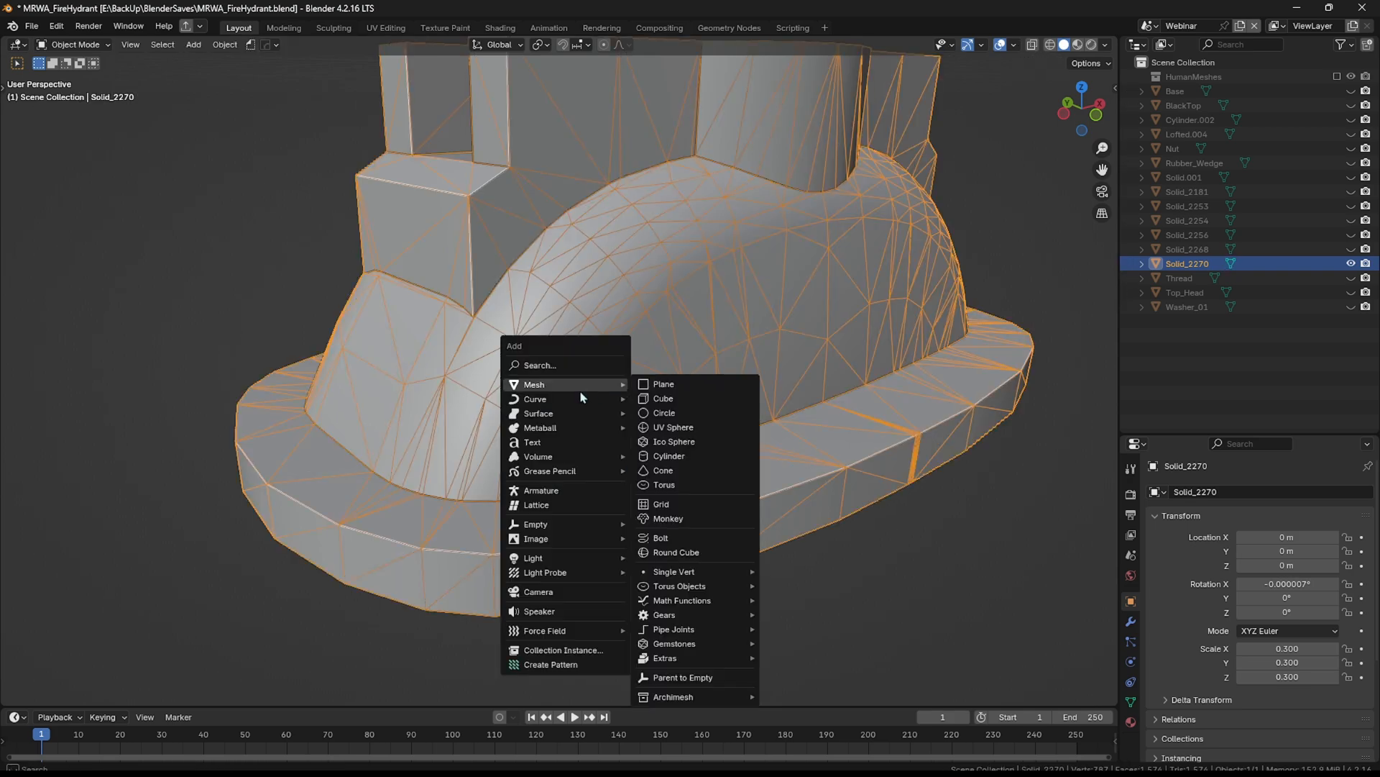
{"action": "left_click", "coordinate": [668, 428]}
{"action": "scroll", "coordinate": [856, 510], "scroll_direction": "down", "scroll_amount": 5}
{"action": "key", "text": "s"}
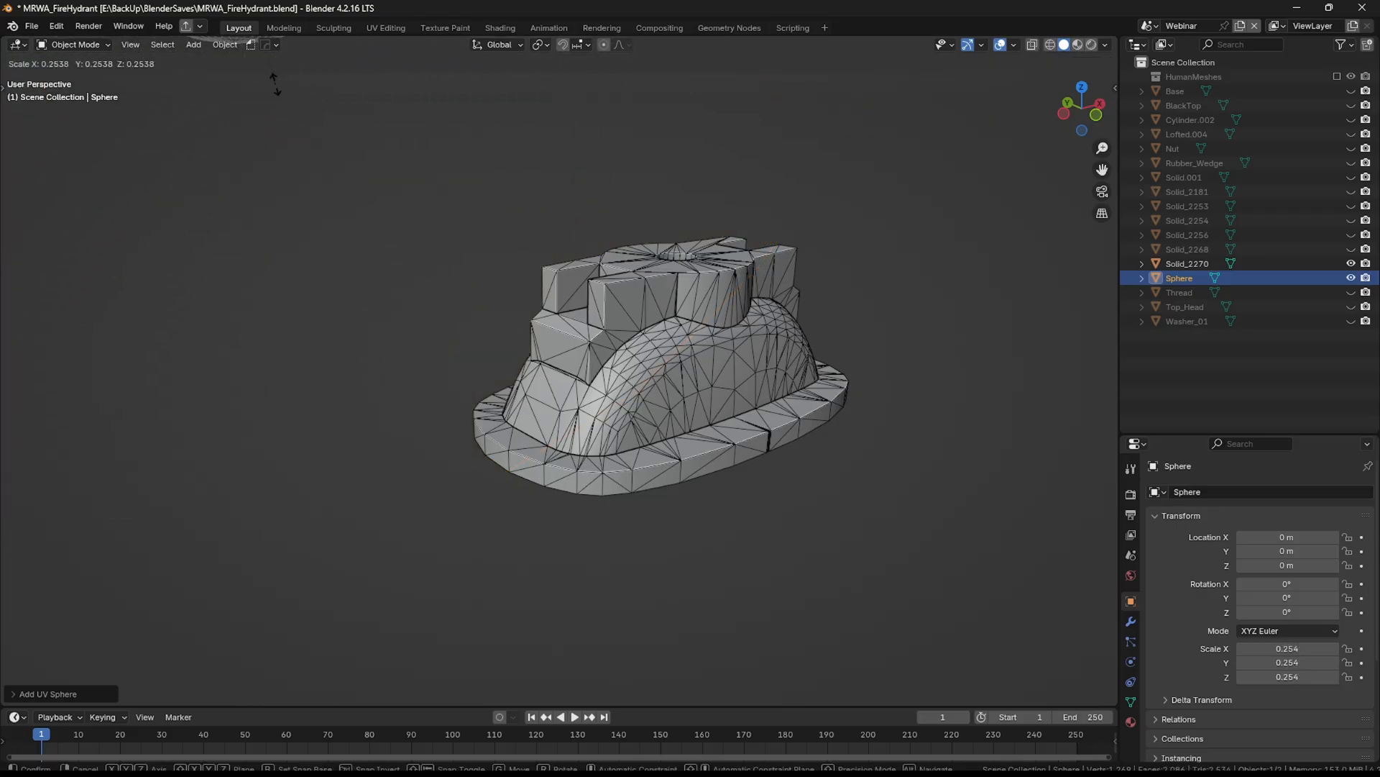
{"action": "left_click", "coordinate": [655, 425]}
{"action": "key", "text": "shift+s"}
{"action": "left_click", "coordinate": [632, 337]}
{"action": "key", "text": "s"}
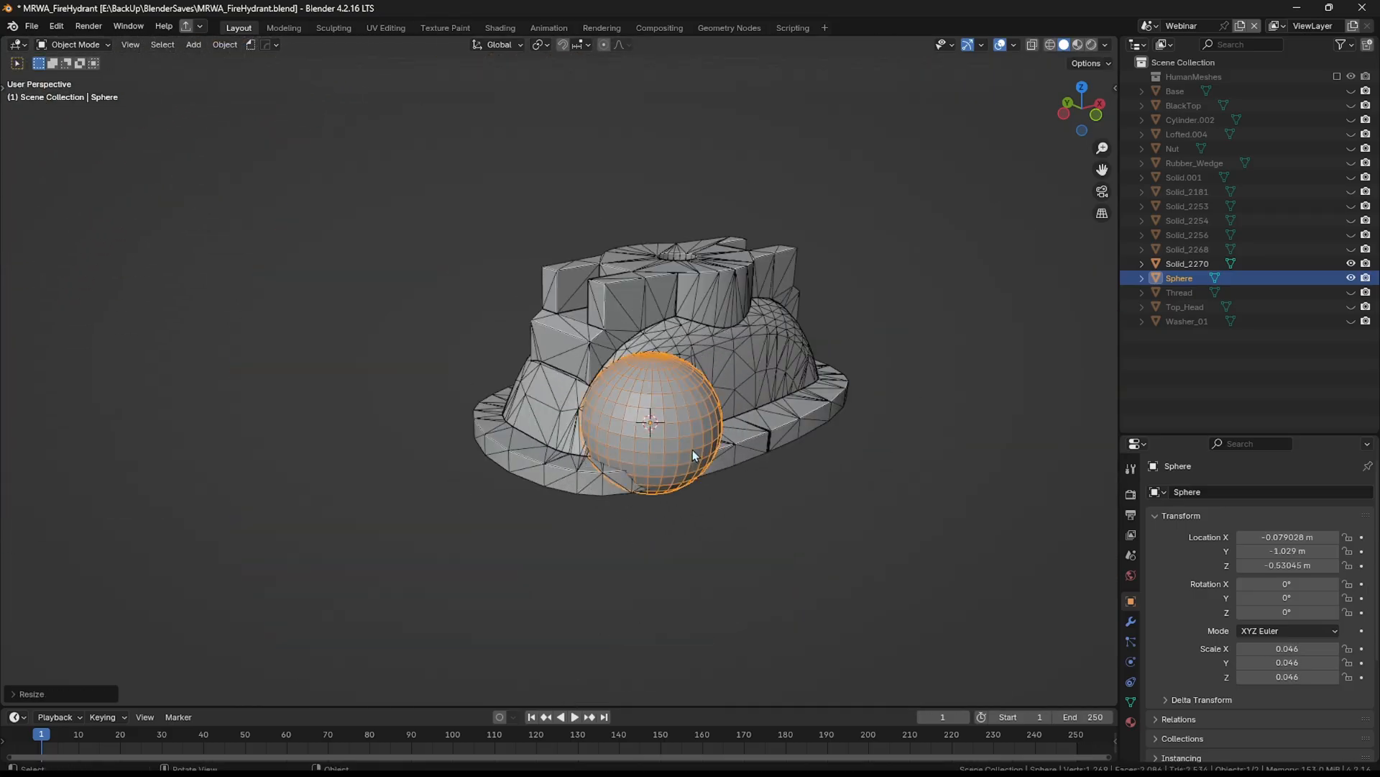
{"action": "left_click", "coordinate": [696, 437]}
Step: Move the sphere along the Y axis to about -1.197 m so it sits beside the bonnet, and deselect everything
{"action": "key", "text": "g"}
{"action": "key", "text": "y"}
{"action": "left_click", "coordinate": [741, 425]}
{"action": "scroll", "coordinate": [747, 425], "scroll_direction": "up", "scroll_amount": 4}
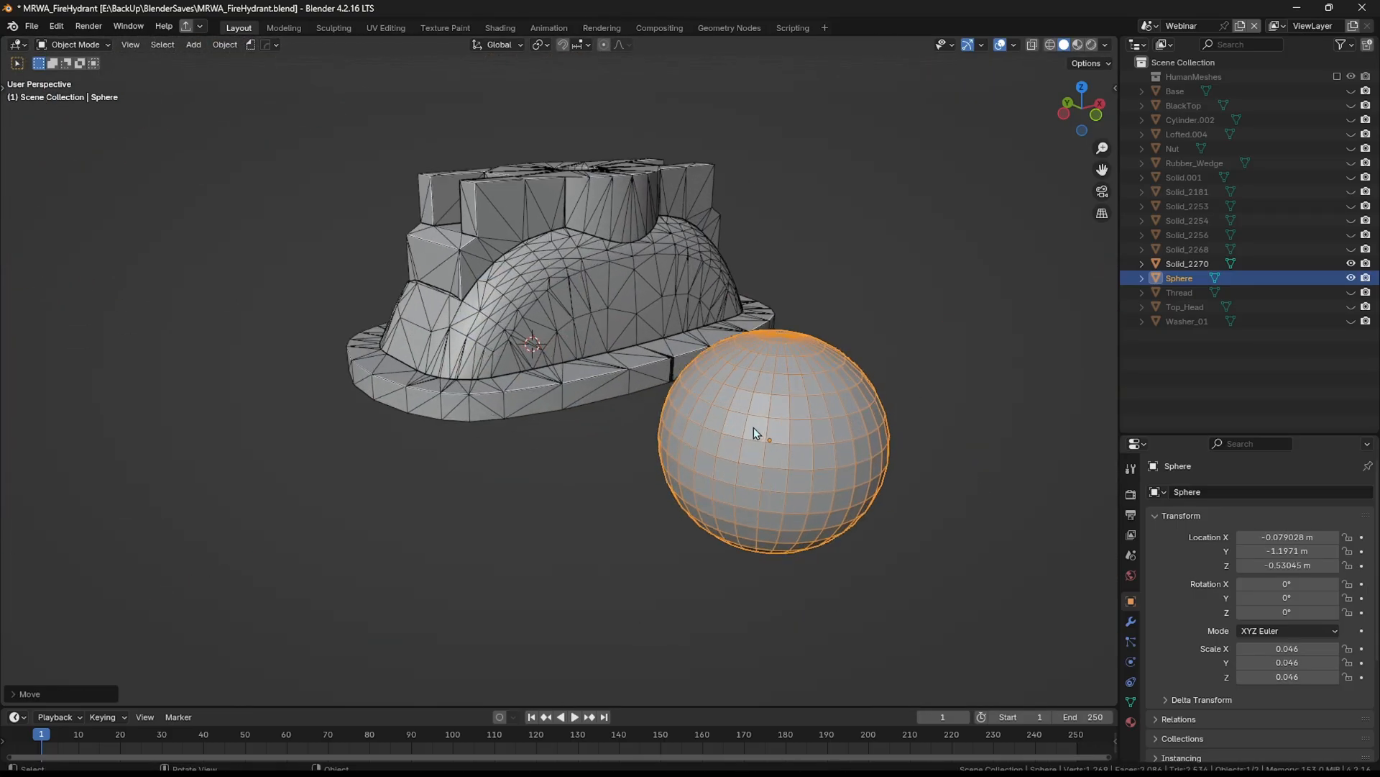
{"action": "key", "text": "a"}
{"action": "key", "text": "alt+a"}
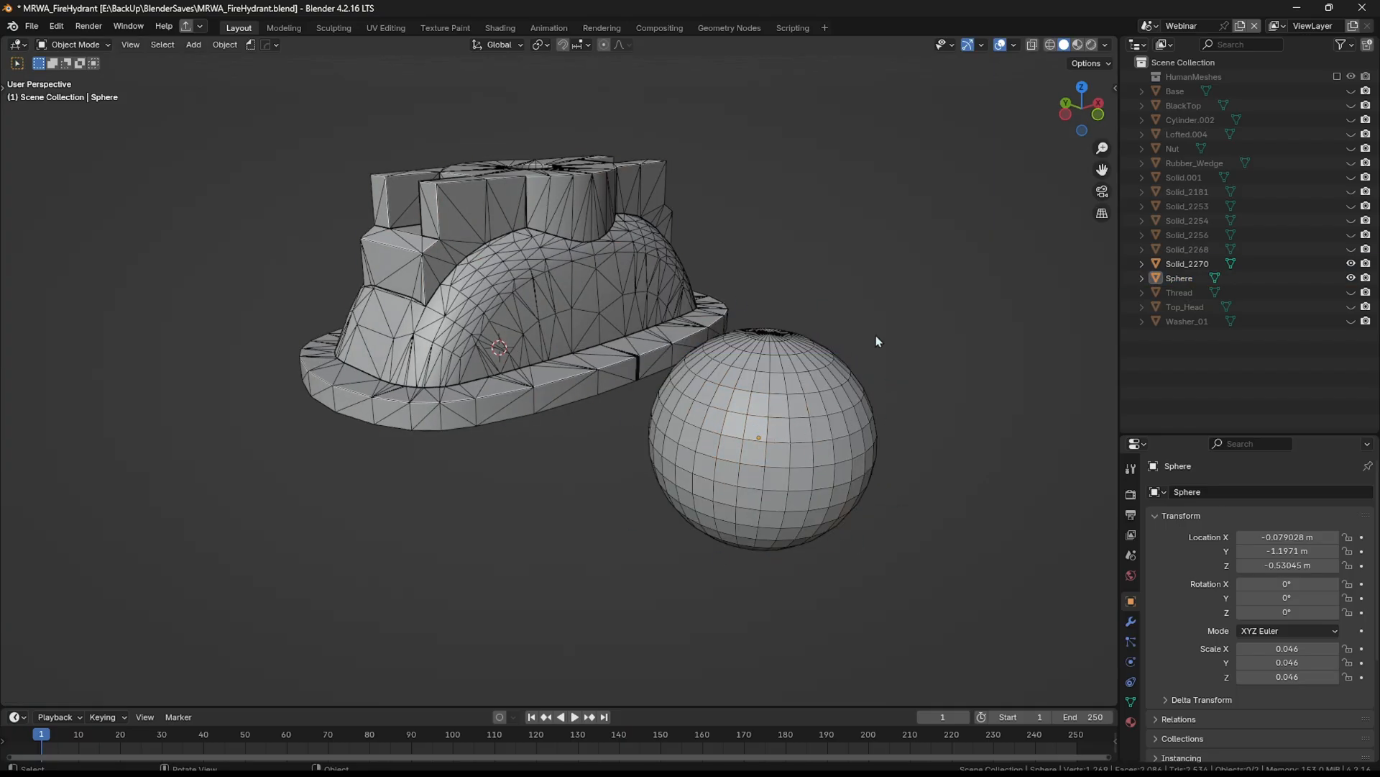
Step: Open the bonnet mesh Solid_2270 in Edit Mode, clear its selection and set edge selection
{"action": "left_click", "coordinate": [536, 305]}
{"action": "key", "text": "Tab"}
{"action": "scroll", "coordinate": [451, 317], "scroll_direction": "up", "scroll_amount": 3}
{"action": "key", "text": "a"}
{"action": "key", "text": "alt+a"}
{"action": "middle_click_drag", "start_coordinate": [459, 275], "coordinate": [492, 278]}
{"action": "key", "text": "1"}
{"action": "middle_click_drag", "start_coordinate": [729, 318], "coordinate": [792, 312]}
{"action": "middle_click_drag", "start_coordinate": [609, 410], "coordinate": [589, 457]}
{"action": "key", "text": "2"}
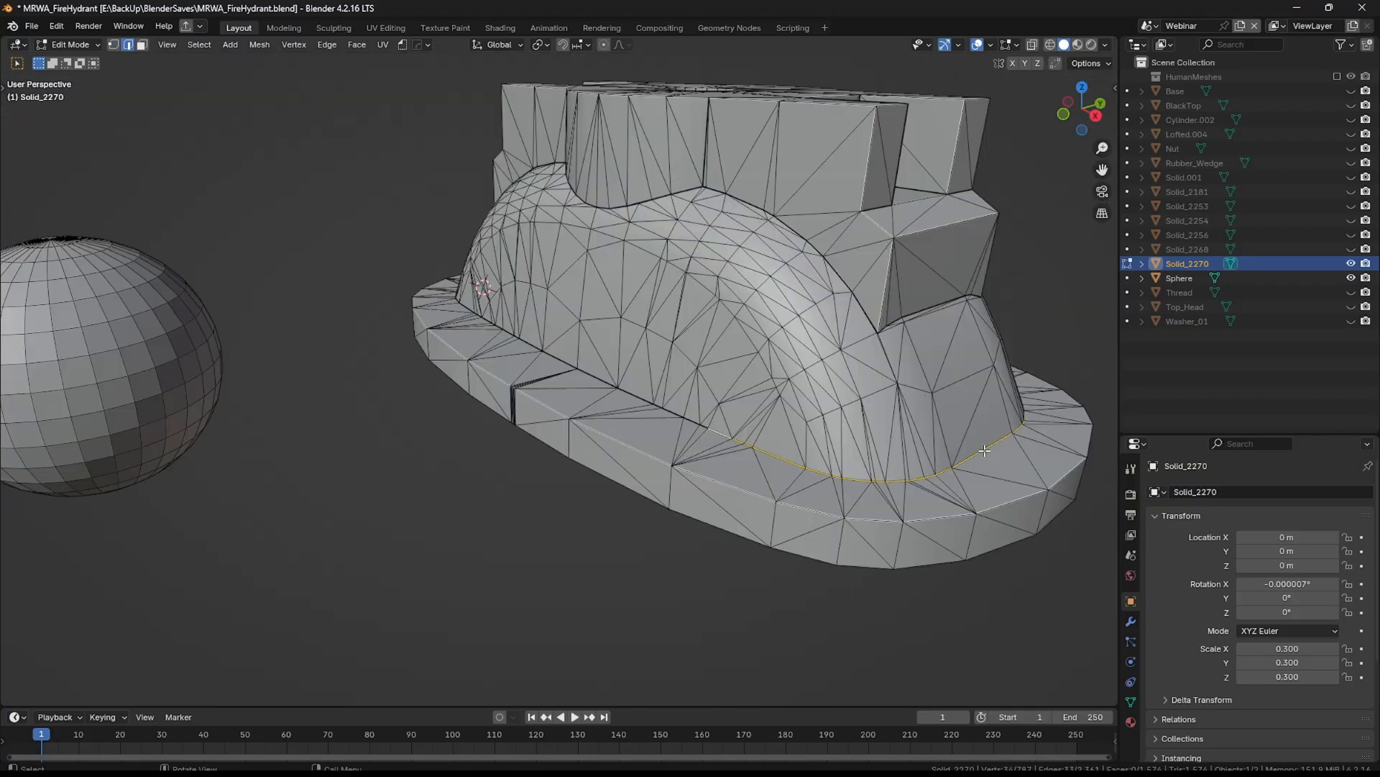
Step: Undo the seam selection, pick edge paths along the seam between dome and flange instead, and return to Object Mode
{"action": "key", "text": "ctrl+z"}
{"action": "left_click", "coordinate": [781, 456], "text": "ctrl"}
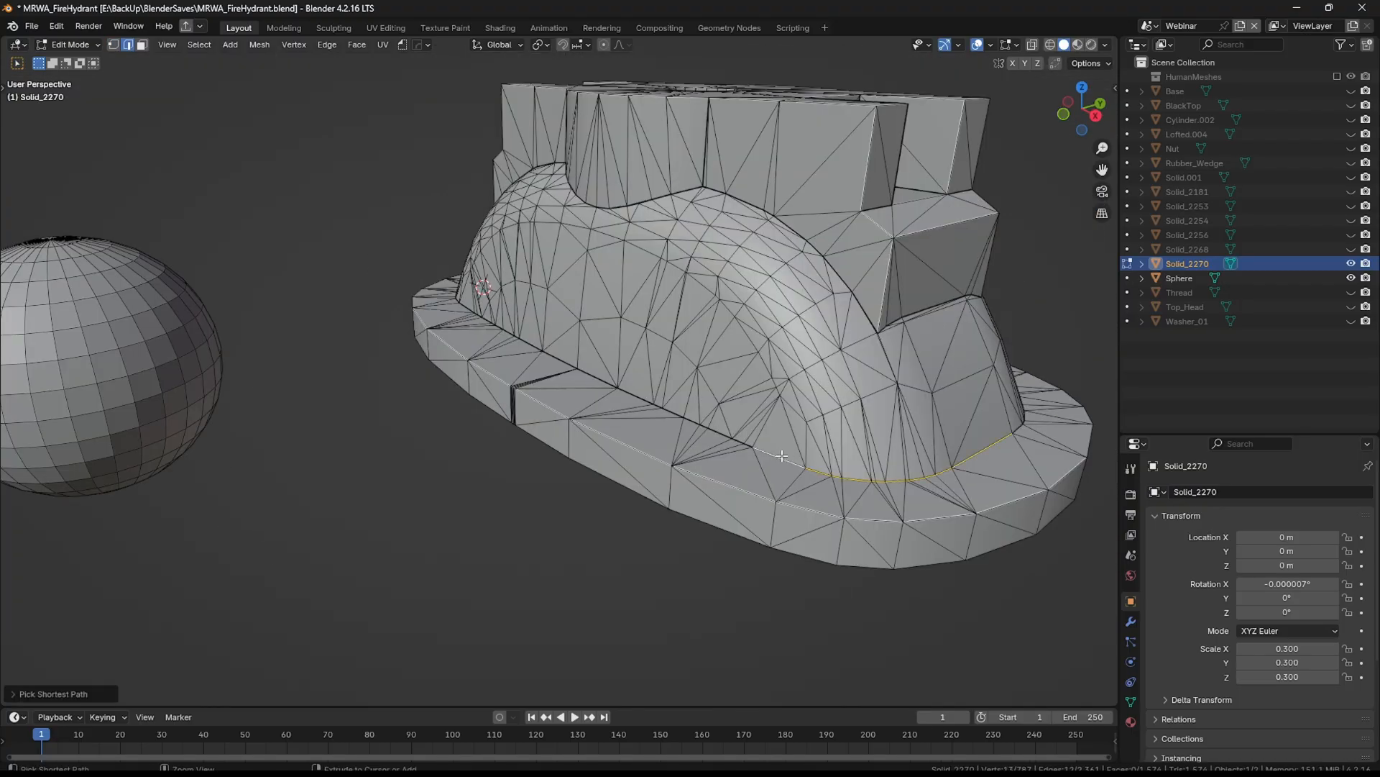
{"action": "left_click", "coordinate": [640, 398], "text": "ctrl"}
{"action": "middle_click_drag", "start_coordinate": [602, 399], "coordinate": [435, 423]}
{"action": "left_click", "coordinate": [628, 387], "text": "ctrl"}
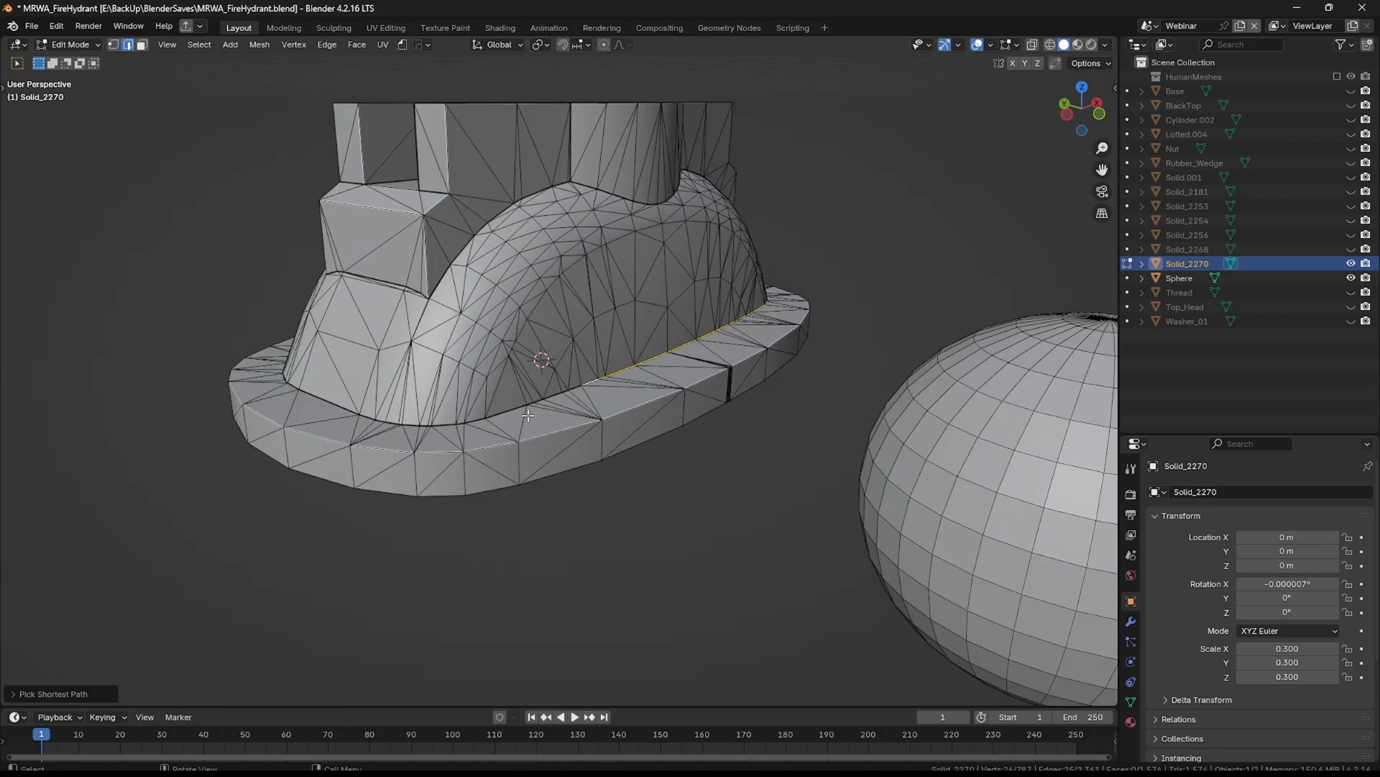
{"action": "left_click", "coordinate": [345, 411], "text": "ctrl"}
{"action": "key", "text": "Tab"}
Step: Open the sphere in Edit Mode and select its horizontal edge loops one after another
{"action": "scroll", "coordinate": [293, 416], "scroll_direction": "down", "scroll_amount": 3}
{"action": "middle_click_drag", "start_coordinate": [680, 460], "coordinate": [638, 428], "text": "shift"}
{"action": "left_click", "coordinate": [676, 420]}
{"action": "key", "text": "Tab"}
{"action": "scroll", "coordinate": [791, 439], "scroll_direction": "up", "scroll_amount": 3}
{"action": "left_click", "coordinate": [727, 501], "text": "alt"}
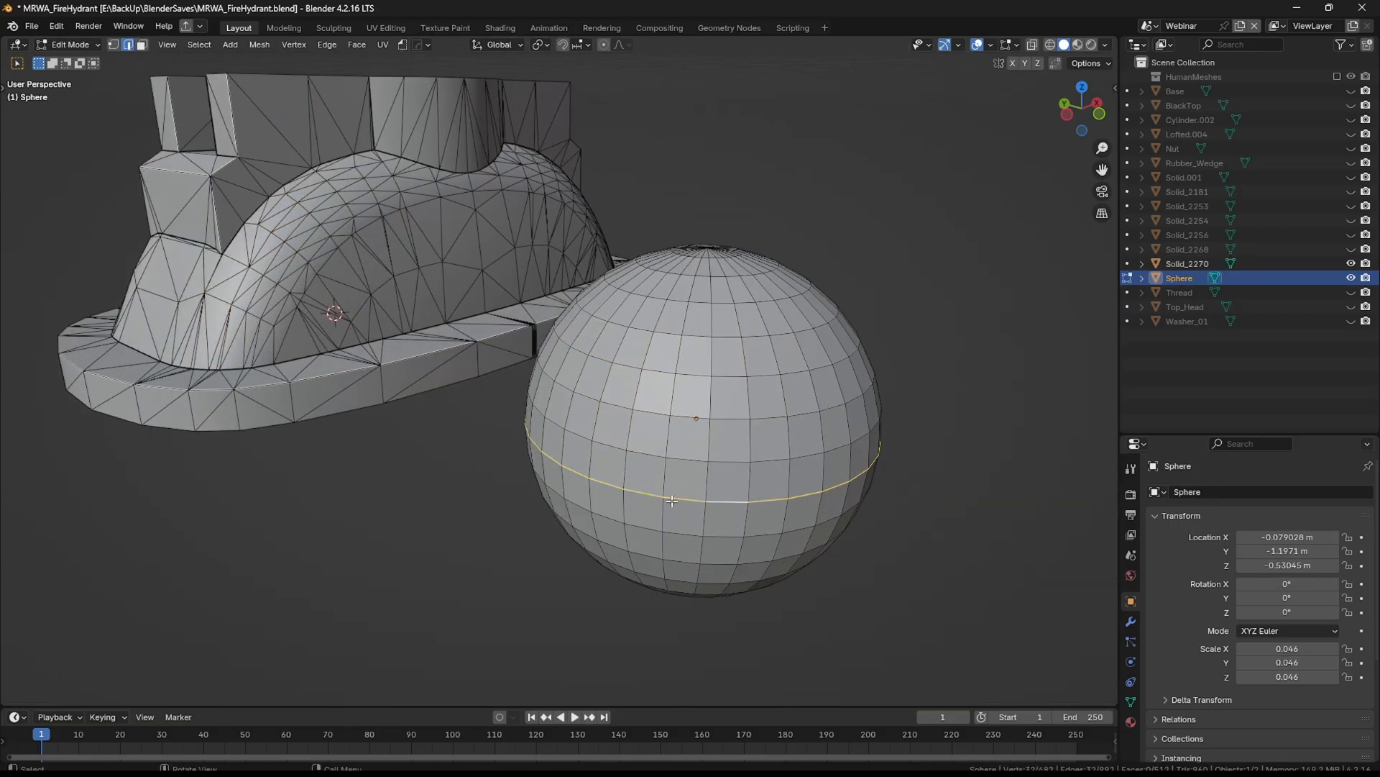
{"action": "left_click", "coordinate": [697, 419], "text": "alt"}
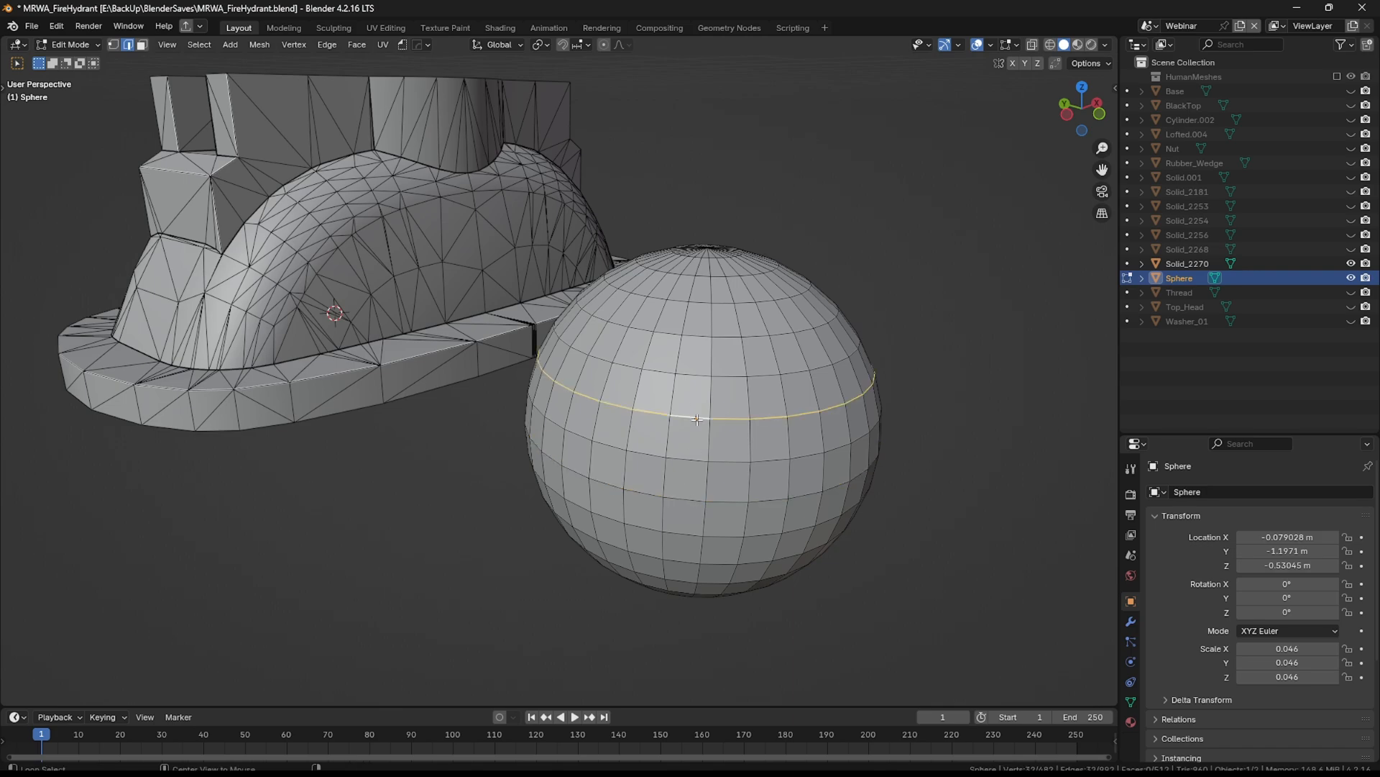
{"action": "left_click", "coordinate": [696, 374], "text": "alt"}
{"action": "left_click", "coordinate": [697, 338], "text": "alt"}
{"action": "left_click", "coordinate": [693, 464], "text": "alt"}
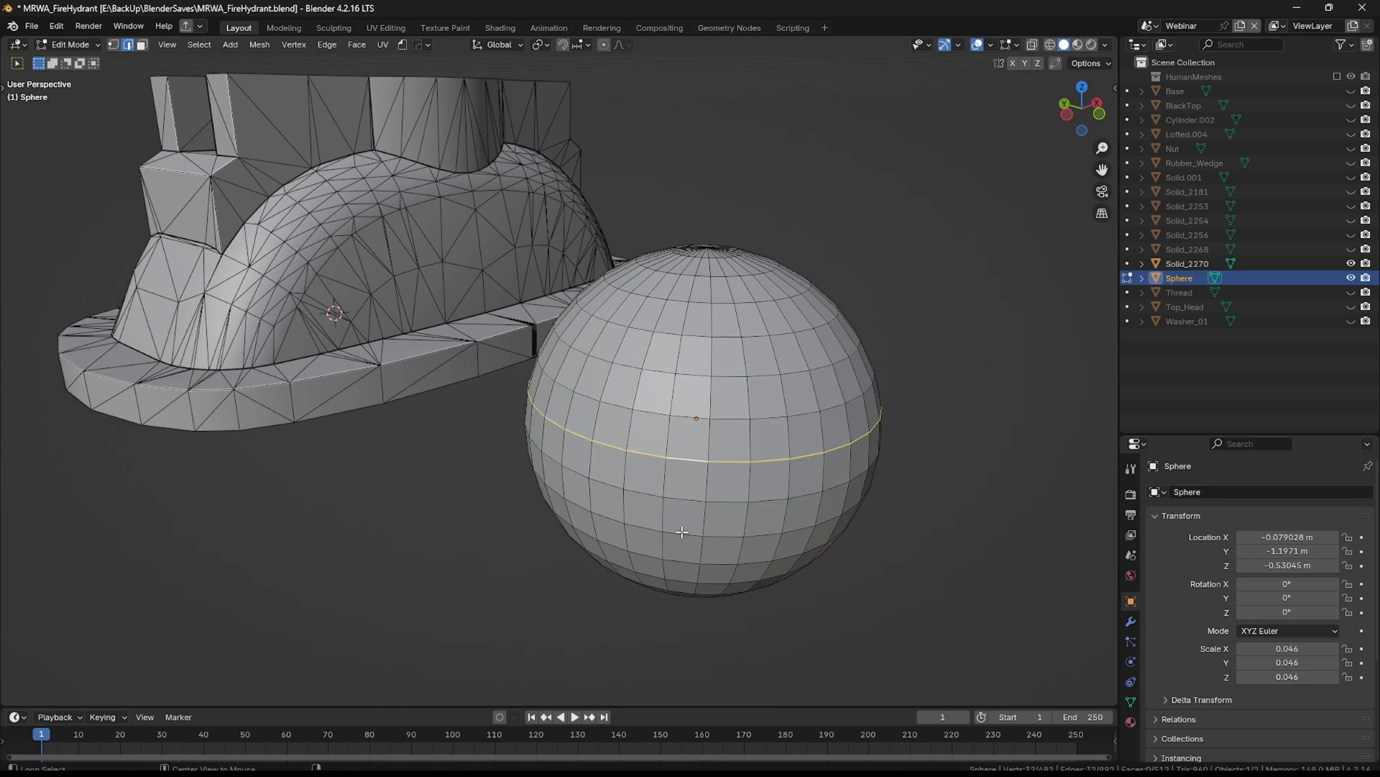
{"action": "left_click", "coordinate": [689, 535], "text": "alt"}
Step: Triangulate one face below the sphere's equator and select the horizontal edge loop running beneath it
{"action": "key", "text": "3"}
{"action": "left_click", "coordinate": [768, 480]}
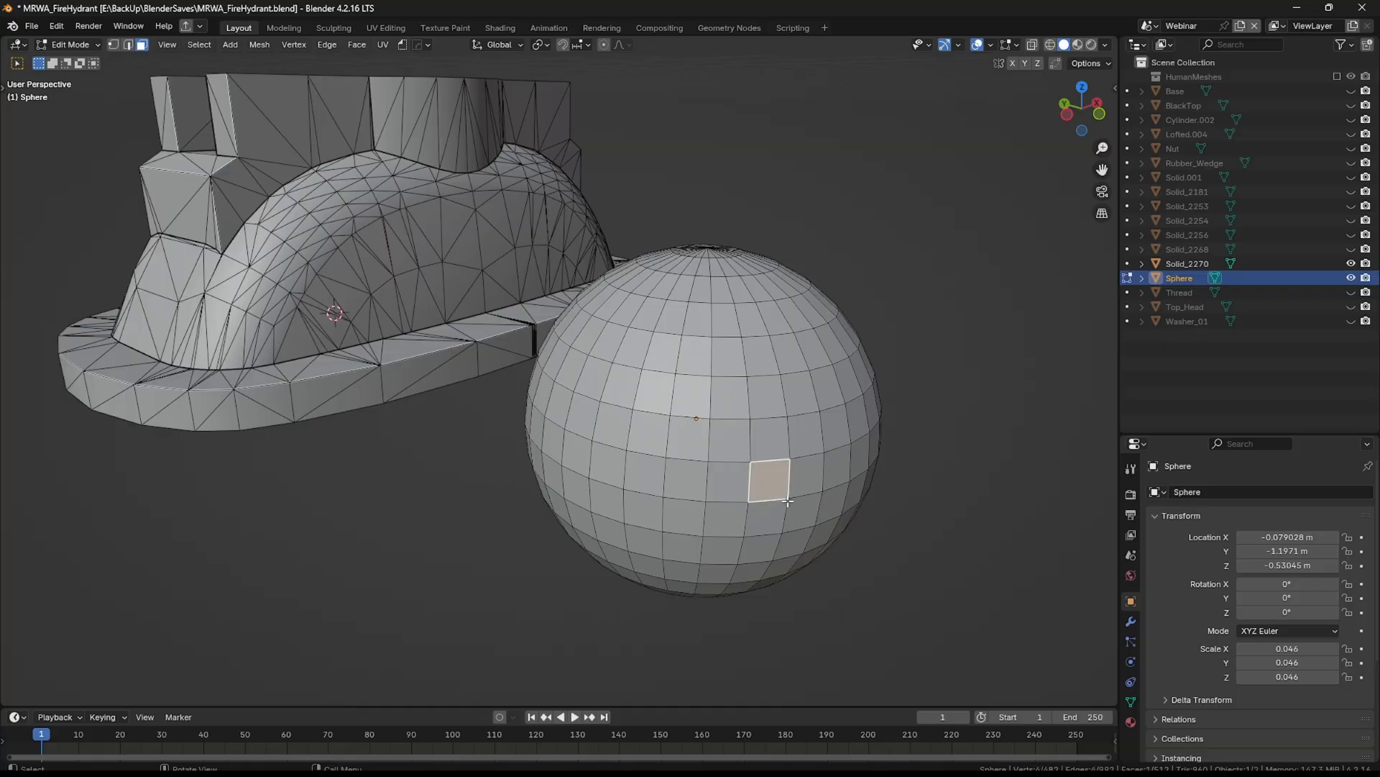
{"action": "key", "text": "ctrl+t"}
{"action": "key", "text": "2"}
{"action": "left_click", "coordinate": [745, 506], "text": "alt"}
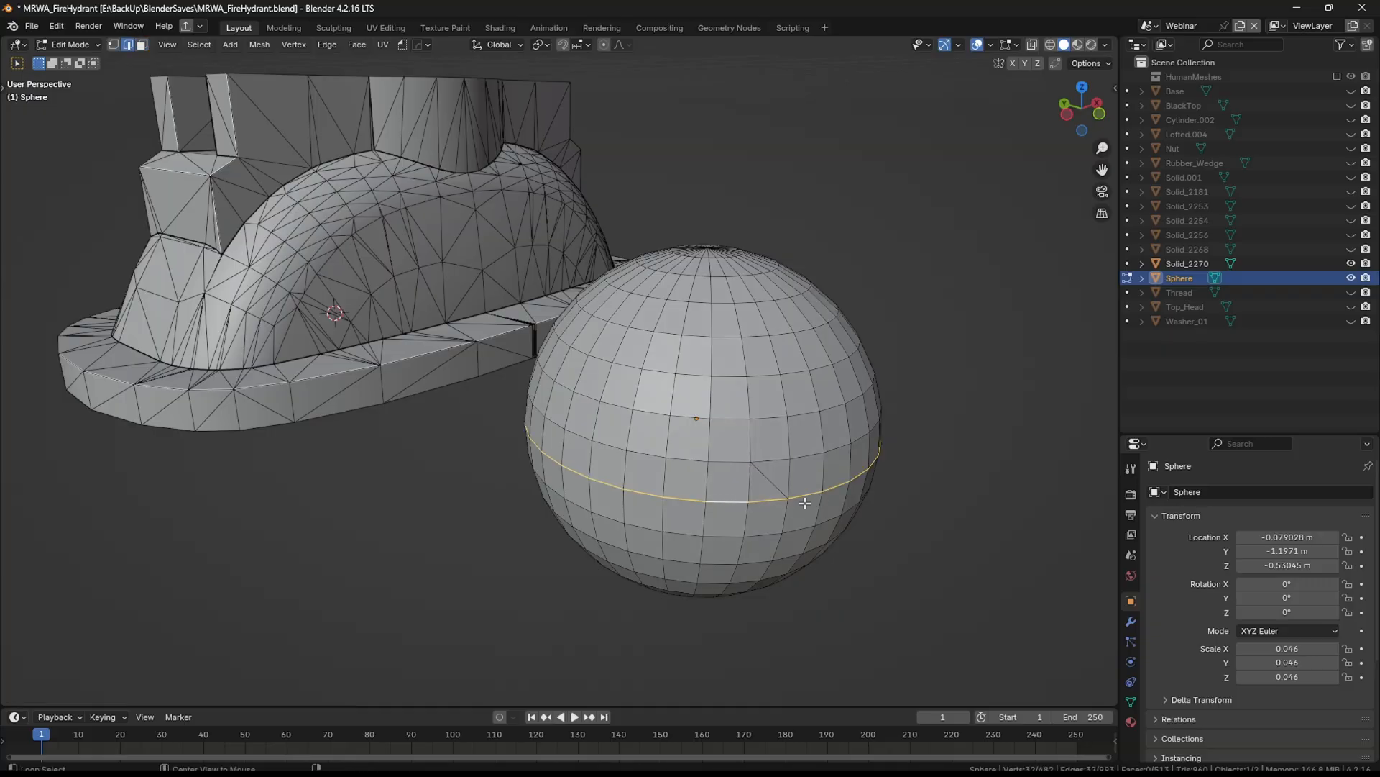
Step: Triangulate two more faces above and below that edge loop on the sphere, and select the loop again
{"action": "key", "text": "3"}
{"action": "left_click", "coordinate": [727, 480]}
{"action": "key", "text": "ctrl+t"}
{"action": "left_click", "coordinate": [728, 523]}
{"action": "key", "text": "ctrl+t"}
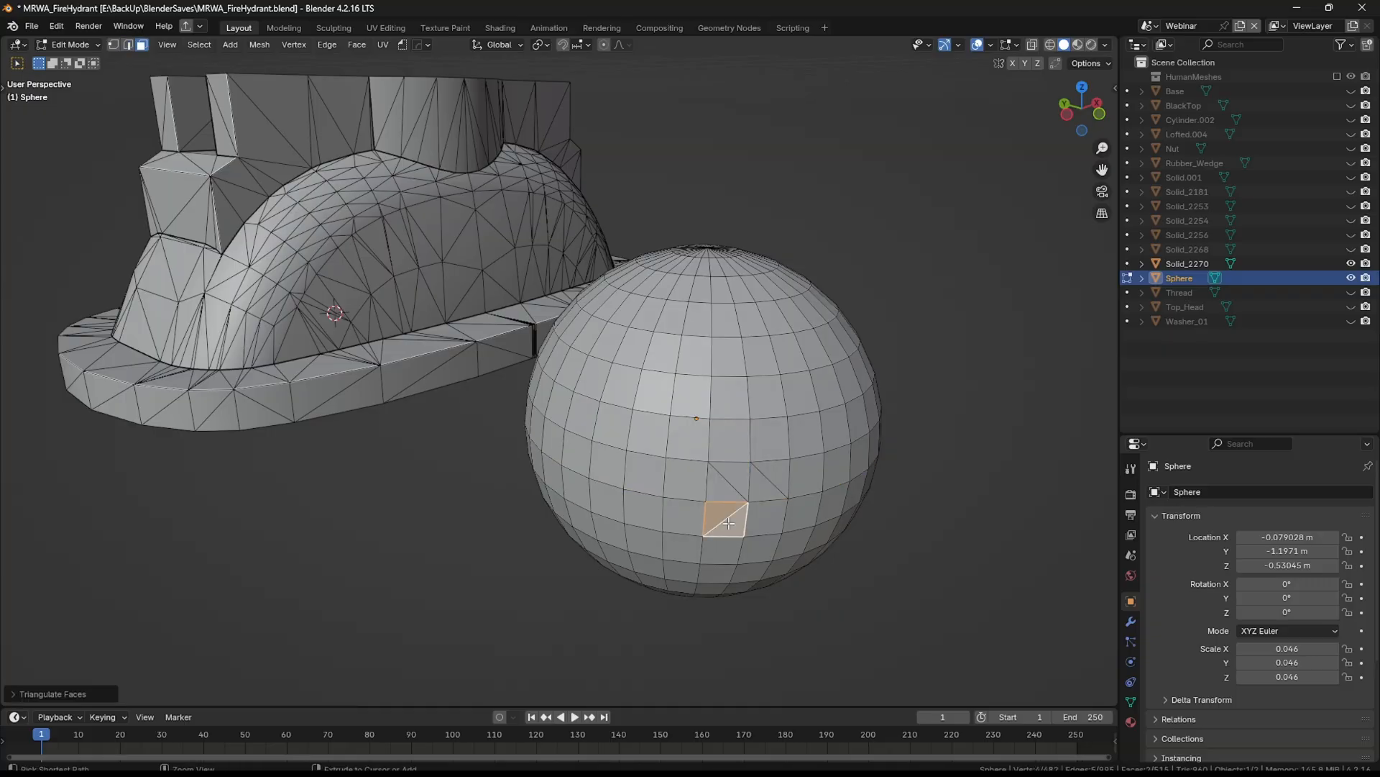
{"action": "key", "text": "2"}
{"action": "left_click", "coordinate": [717, 516], "text": "alt"}
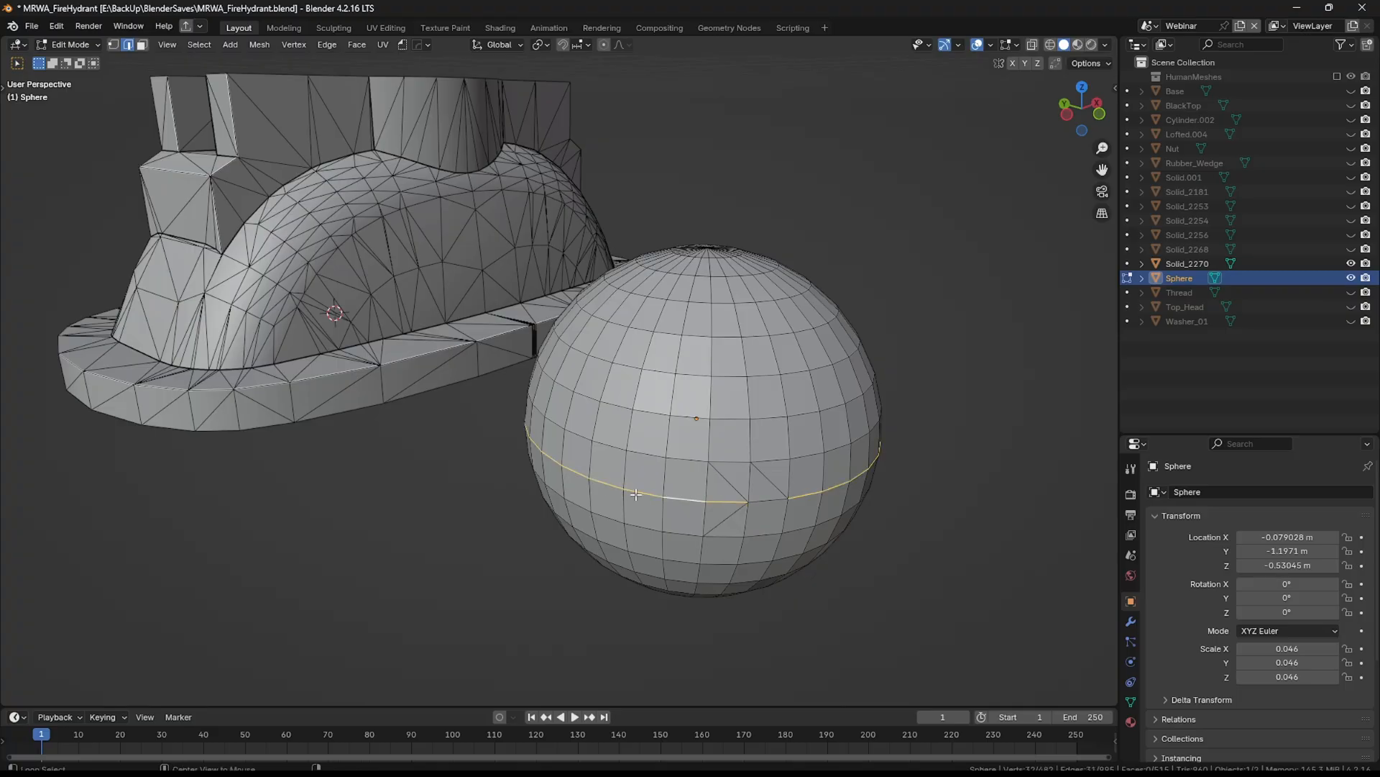
Step: Triangulate four more scattered faces along the sphere's edge loop and test the loop selection around them
{"action": "middle_click_drag", "start_coordinate": [599, 476], "coordinate": [589, 471]}
{"action": "key", "text": "3"}
{"action": "left_click", "coordinate": [603, 471]}
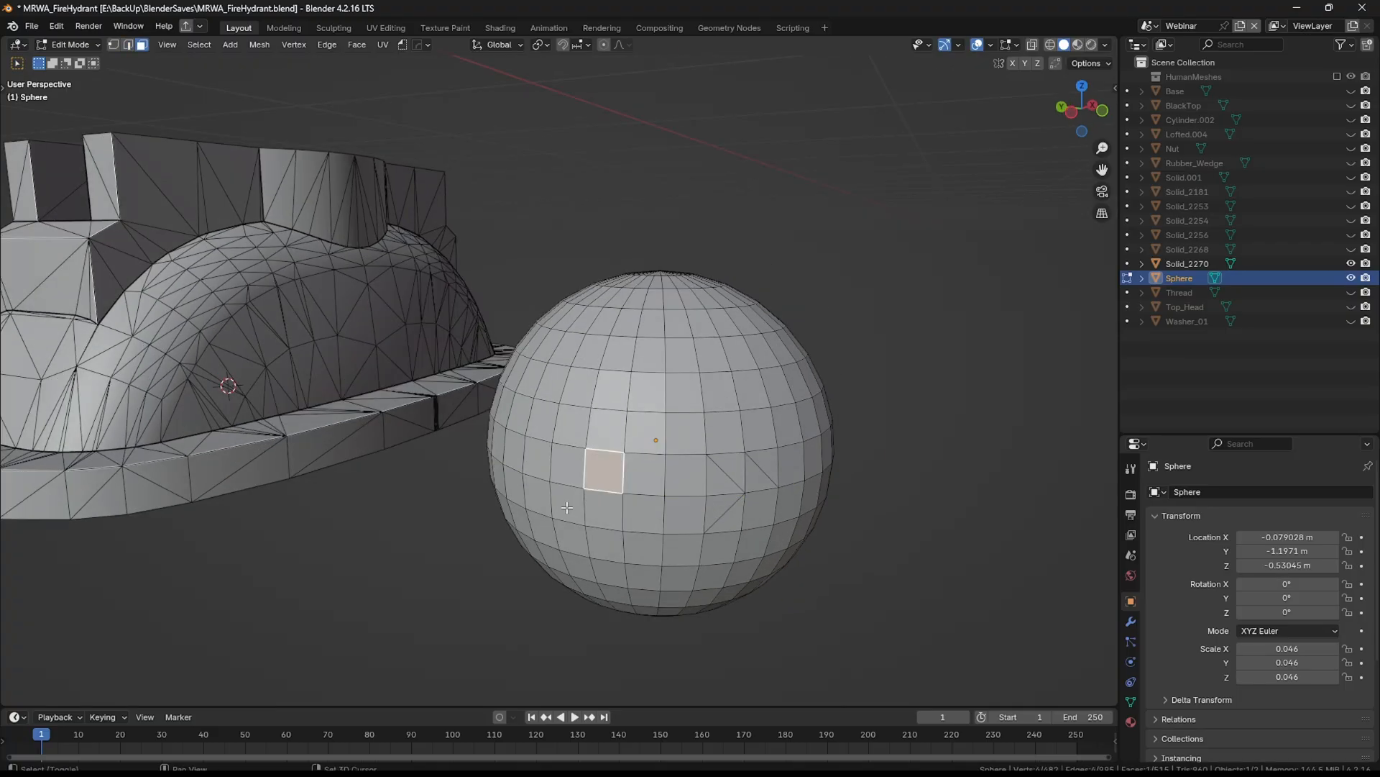
{"action": "left_click", "coordinate": [567, 503], "text": "shift"}
{"action": "left_click", "coordinate": [541, 458], "text": "shift"}
{"action": "left_click", "coordinate": [514, 485], "text": "shift"}
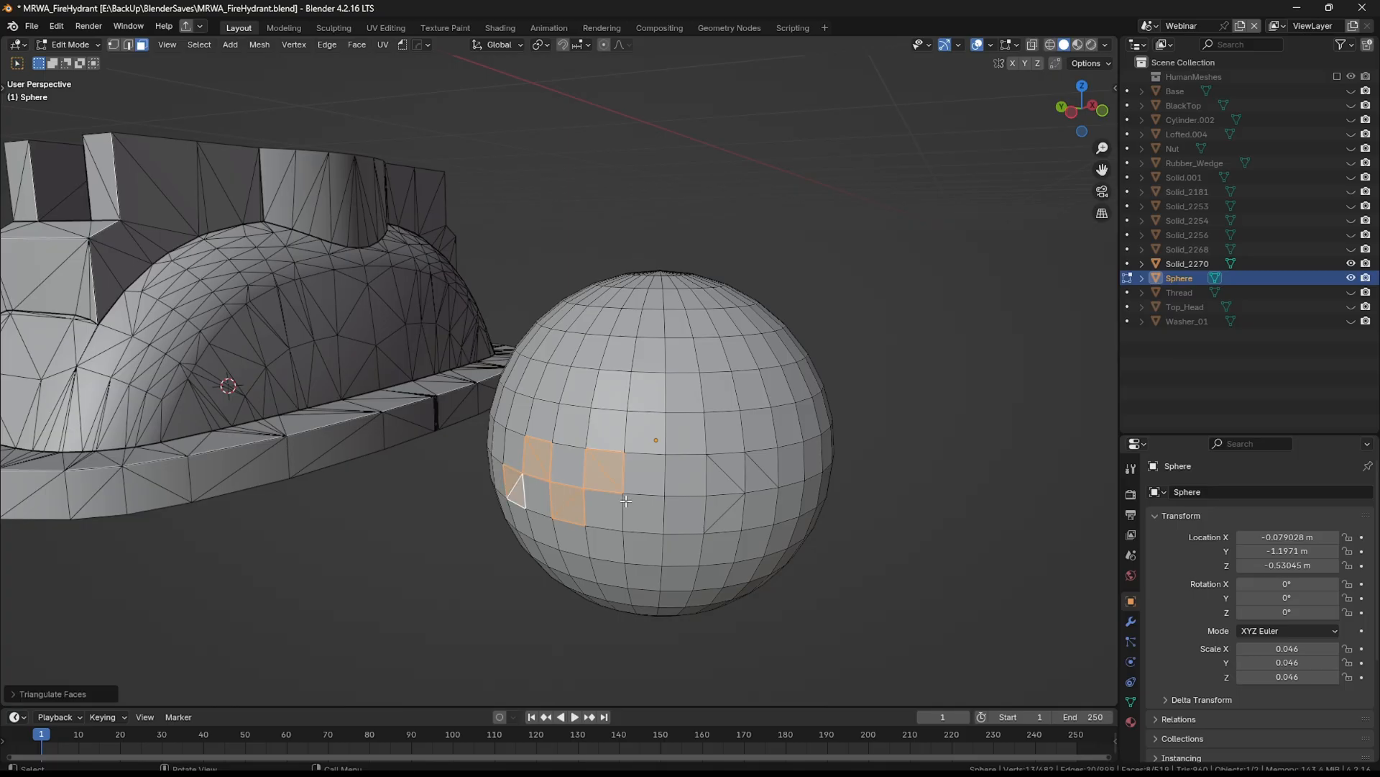
{"action": "key", "text": "2"}
{"action": "left_click", "coordinate": [654, 492]}
{"action": "middle_click_drag", "start_coordinate": [760, 494], "coordinate": [688, 487]}
{"action": "left_click", "coordinate": [862, 477], "text": "alt"}
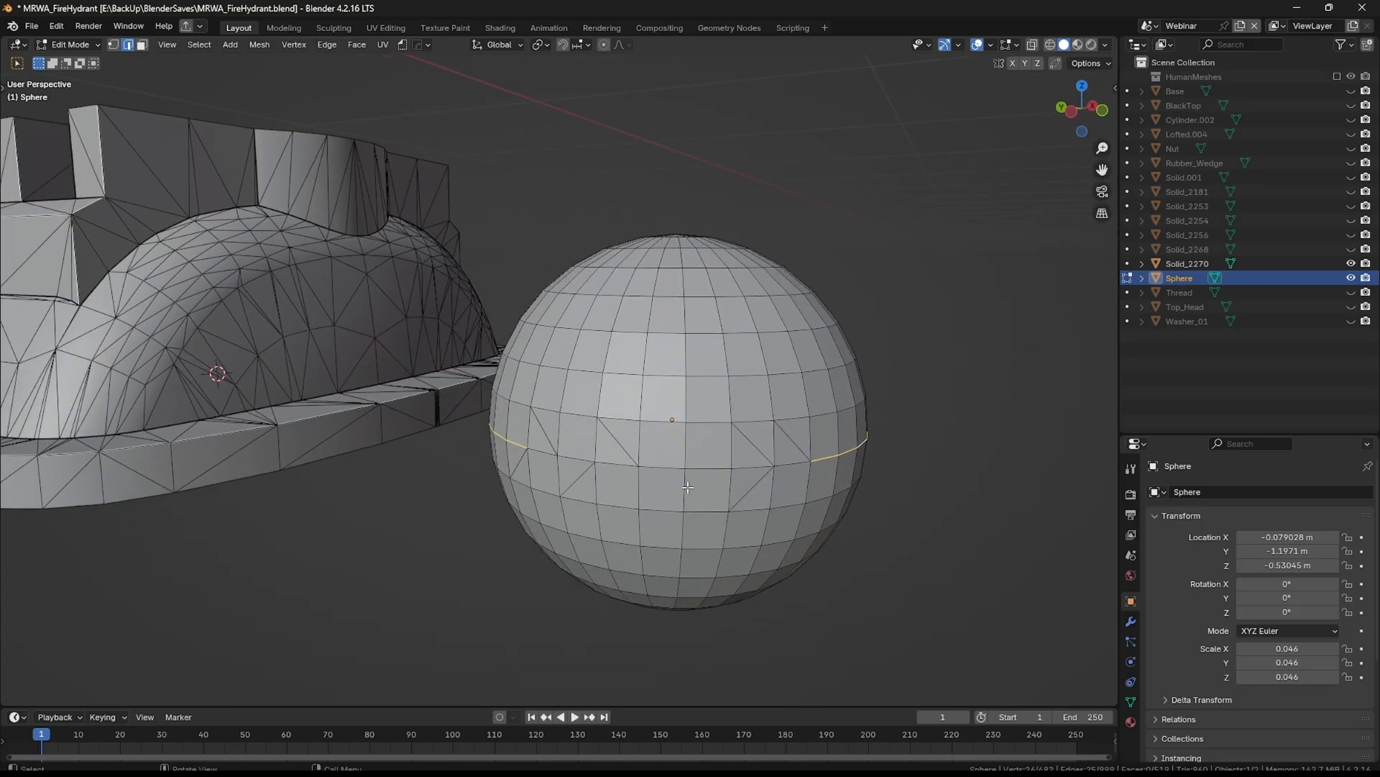
Step: Finish the loop selection test on the sphere, return to Object Mode and delete the sphere
{"action": "left_click", "coordinate": [707, 468], "text": "alt"}
{"action": "middle_click_drag", "start_coordinate": [475, 439], "coordinate": [692, 451], "text": "shift"}
{"action": "scroll", "coordinate": [692, 451], "scroll_direction": "down", "scroll_amount": 1}
{"action": "key", "text": "Tab"}
{"action": "key", "text": "x"}
{"action": "left_click", "coordinate": [853, 418]}
{"action": "middle_click_drag", "start_coordinate": [533, 456], "coordinate": [777, 464], "text": "shift"}
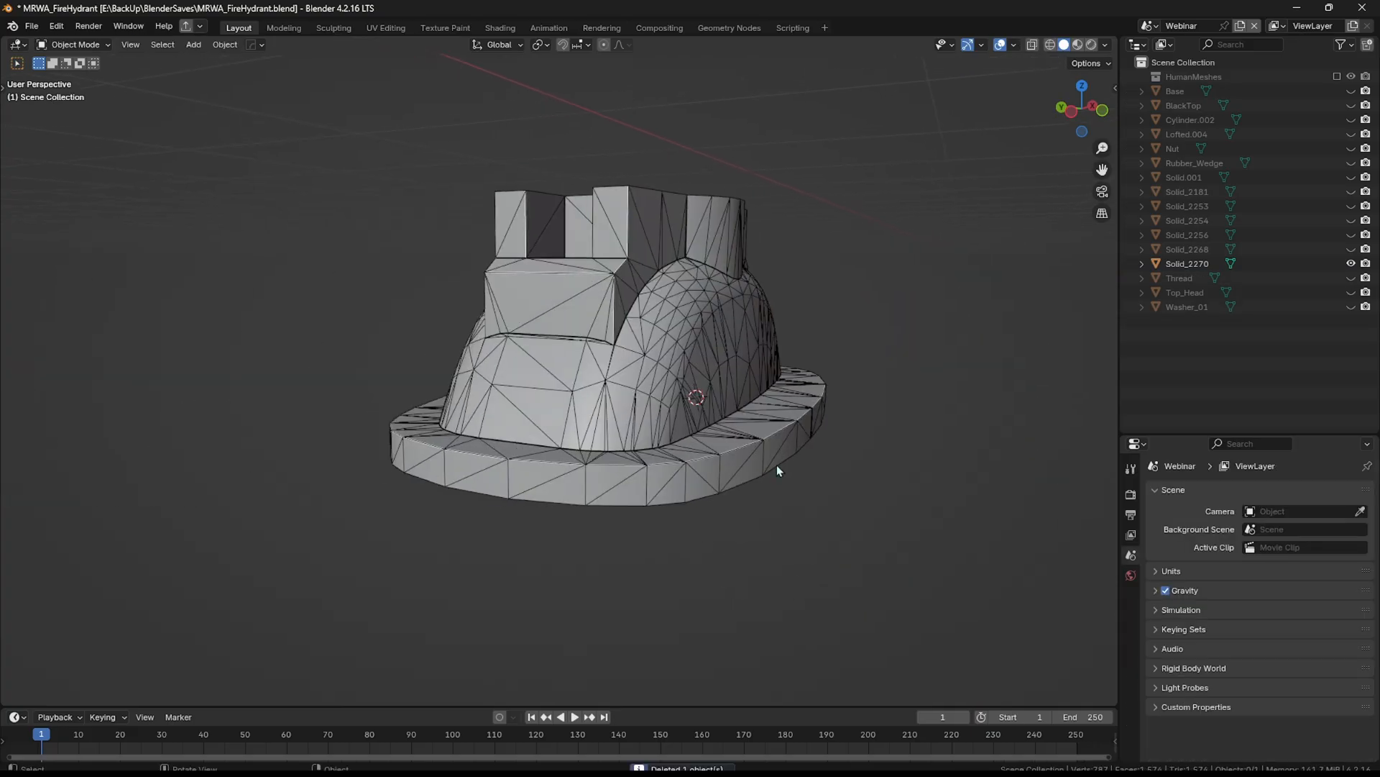
Step: Open the domed cover Solid_2270 in Edit Mode with nothing selected
{"action": "left_click", "coordinate": [652, 443]}
{"action": "scroll", "coordinate": [627, 438], "scroll_direction": "up", "scroll_amount": 4}
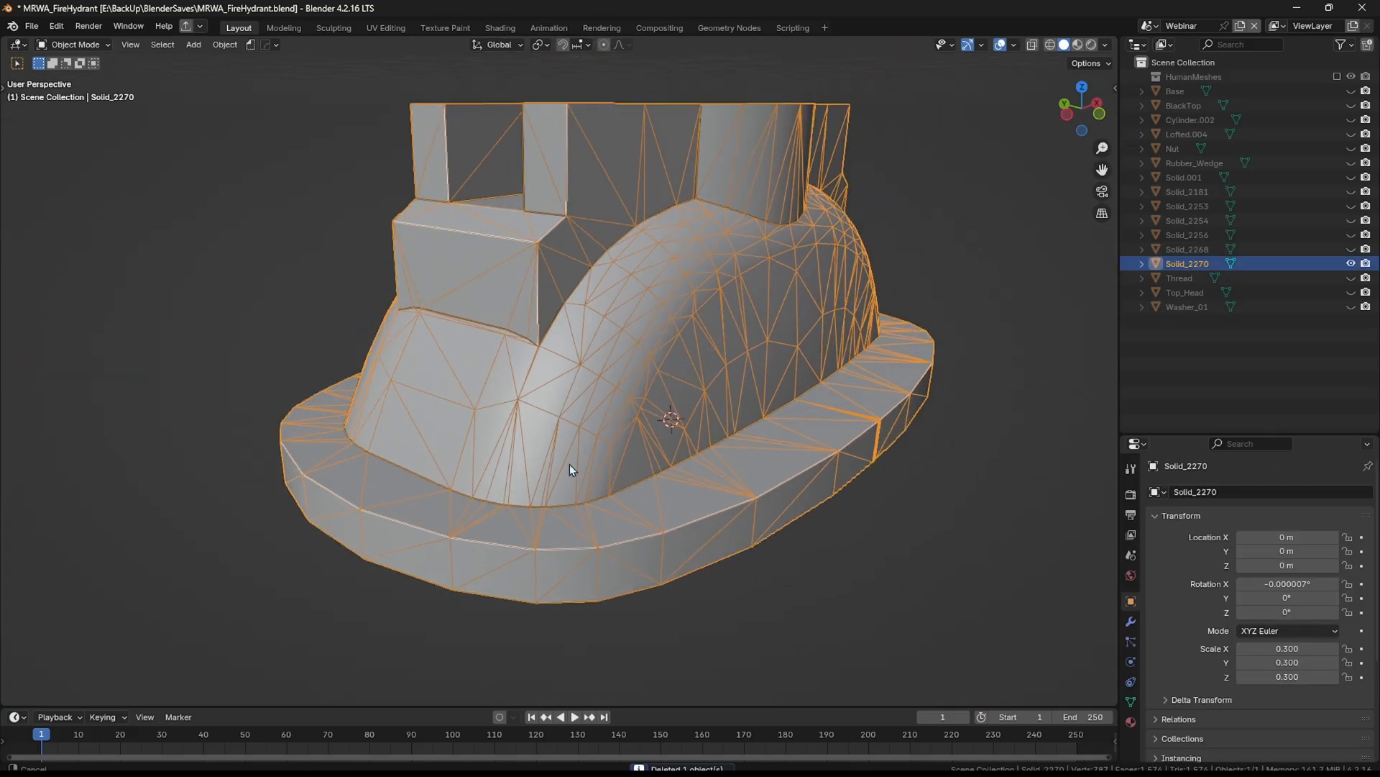
{"action": "middle_click_drag", "start_coordinate": [572, 472], "coordinate": [613, 456]}
{"action": "key", "text": "ctrl+Tab"}
{"action": "scroll", "coordinate": [576, 497], "scroll_direction": "up", "scroll_amount": 1}
{"action": "key", "text": "a"}
{"action": "key", "text": "a"}
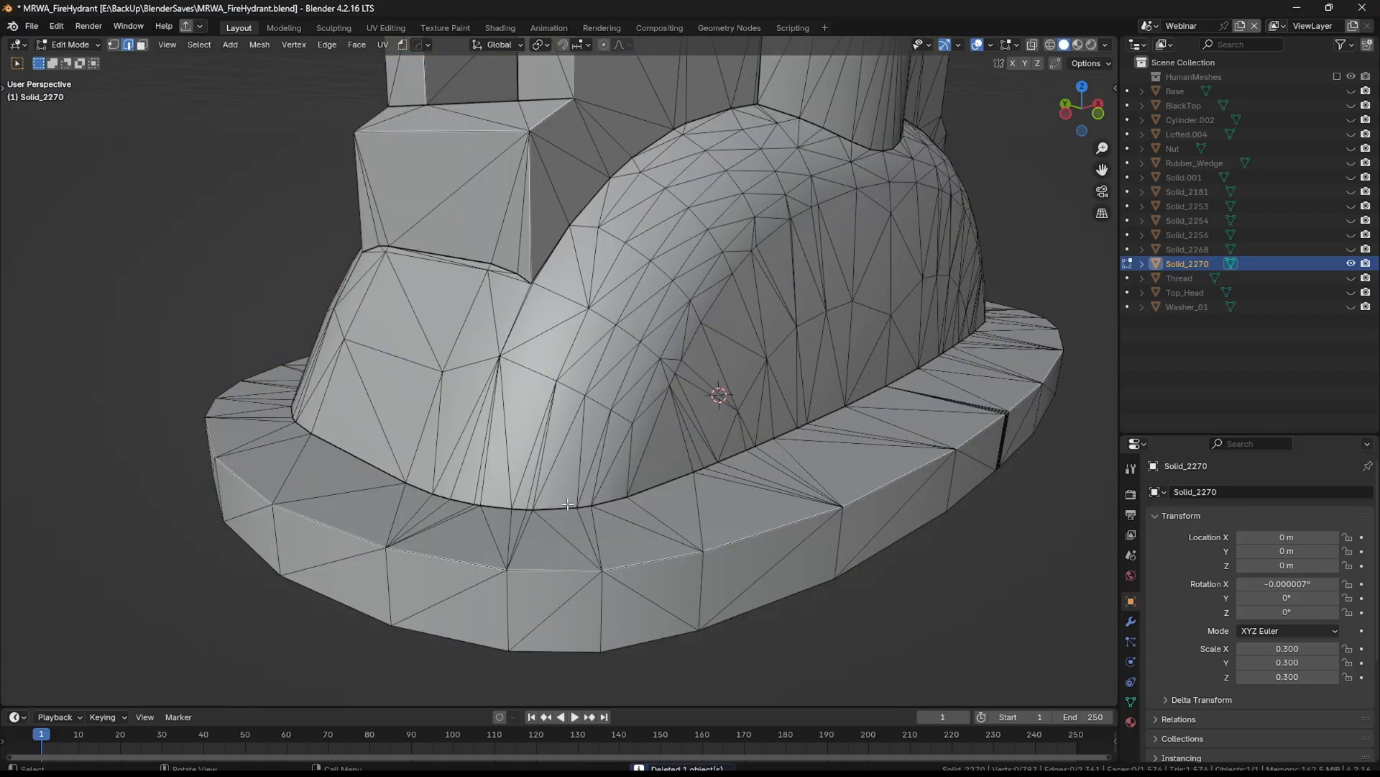
Step: Select the crowded neighbouring vertices where the dome meets the flange in vertex selection mode
{"action": "middle_click_drag", "start_coordinate": [568, 504], "coordinate": [581, 511]}
{"action": "key", "text": "1"}
{"action": "scroll", "coordinate": [550, 521], "scroll_direction": "up", "scroll_amount": 1}
{"action": "left_click", "coordinate": [551, 519]}
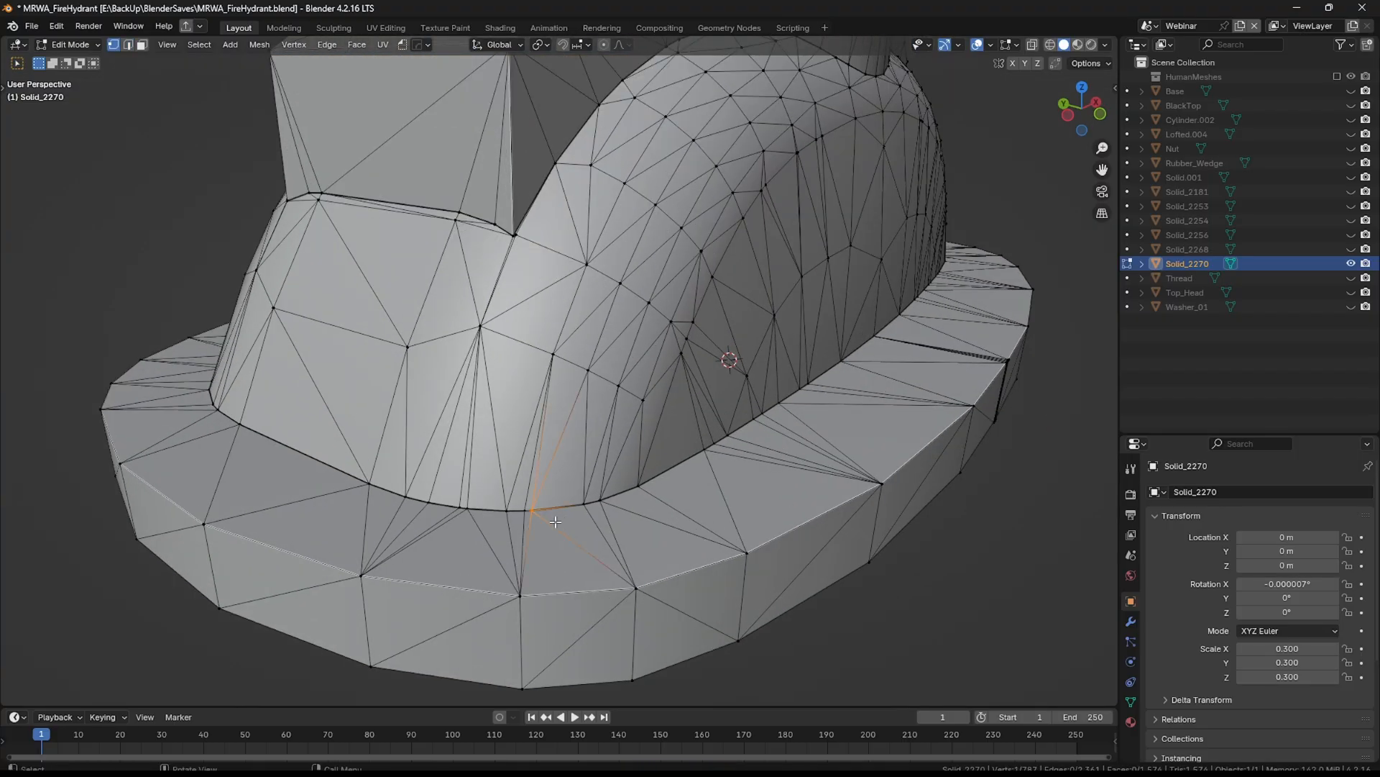
{"action": "middle_click_drag", "start_coordinate": [463, 503], "coordinate": [563, 511]}
{"action": "left_click", "coordinate": [594, 493], "text": "shift"}
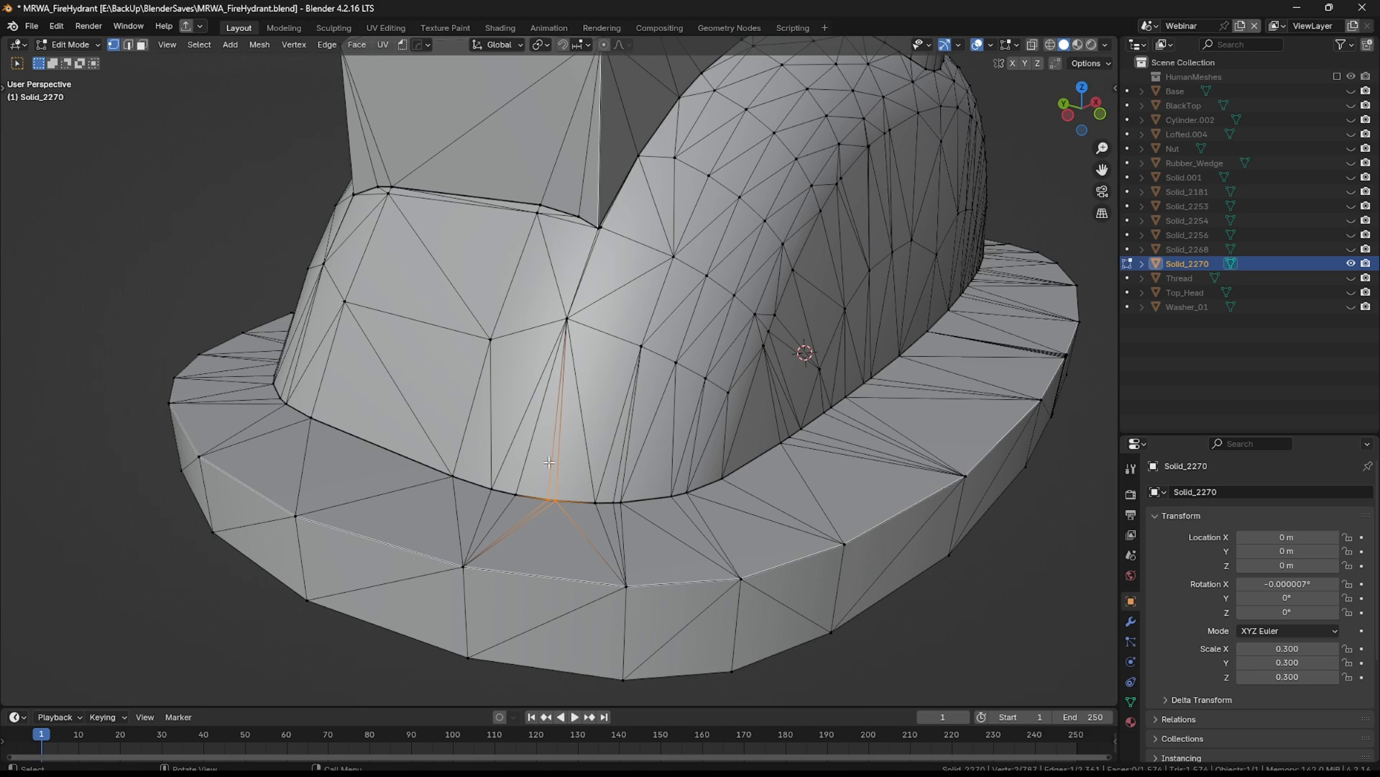
{"action": "scroll", "coordinate": [549, 462], "scroll_direction": "down", "scroll_amount": 3}
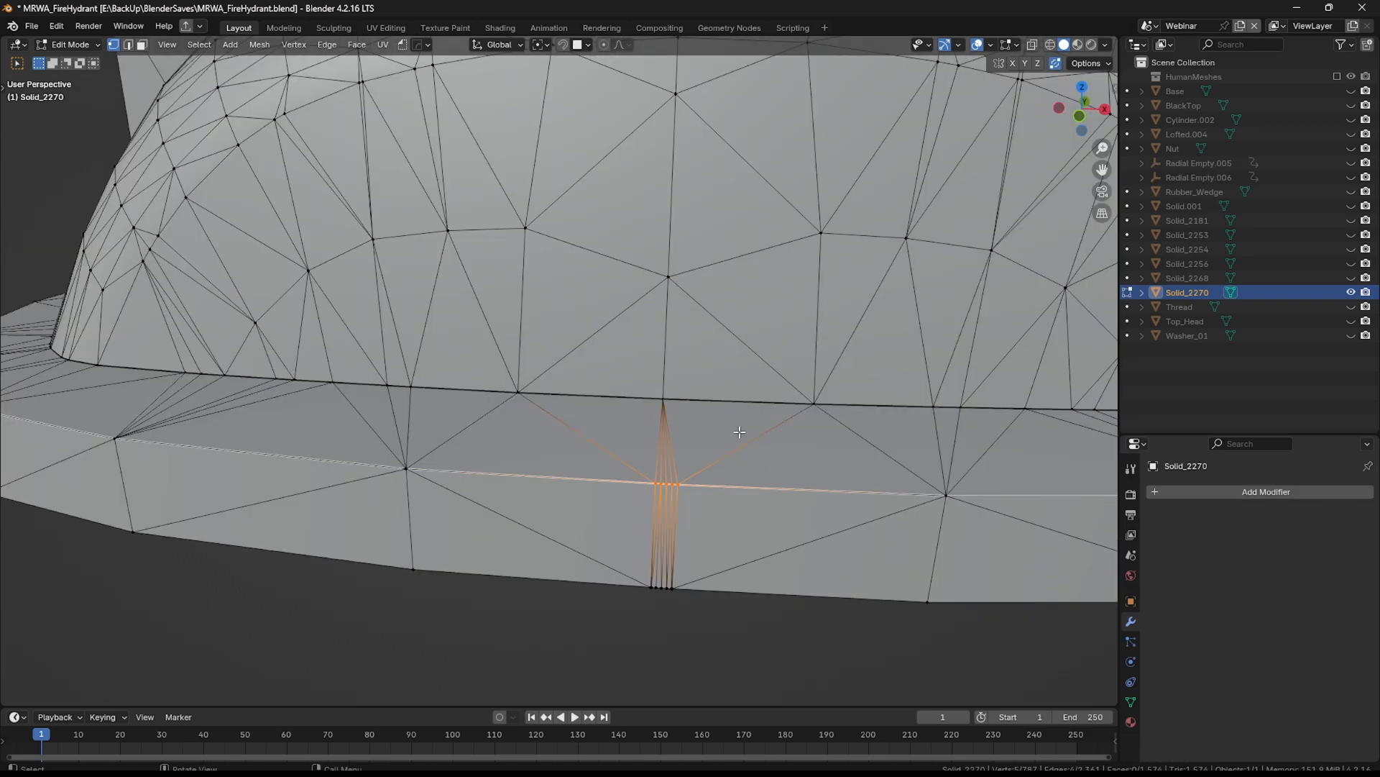
Step: Merge the crowded vertices on the flange's upper and lower outer edges with Collapse
{"action": "key", "text": "m"}
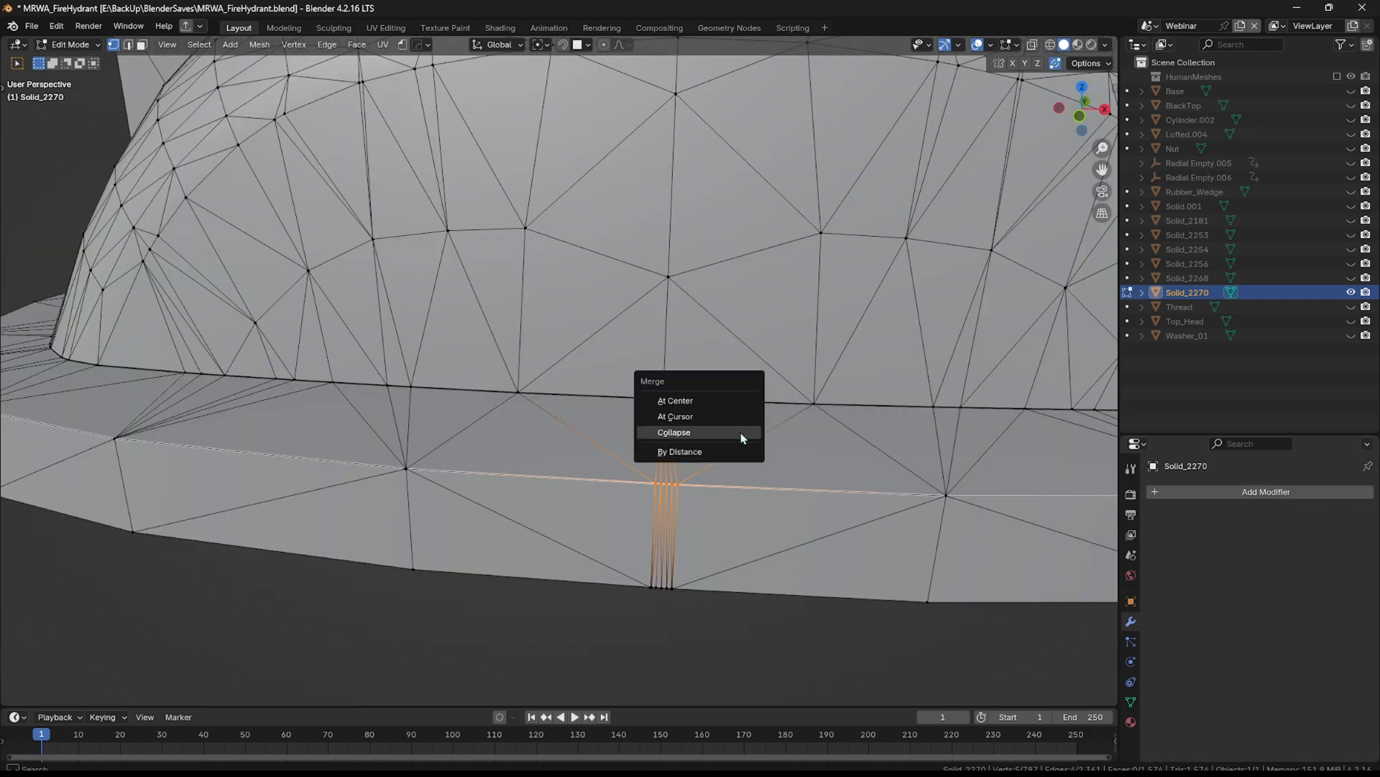
{"action": "left_click", "coordinate": [739, 437]}
{"action": "middle_click_drag", "start_coordinate": [731, 431], "coordinate": [726, 502]}
{"action": "middle_click_drag", "start_coordinate": [693, 609], "coordinate": [690, 540]}
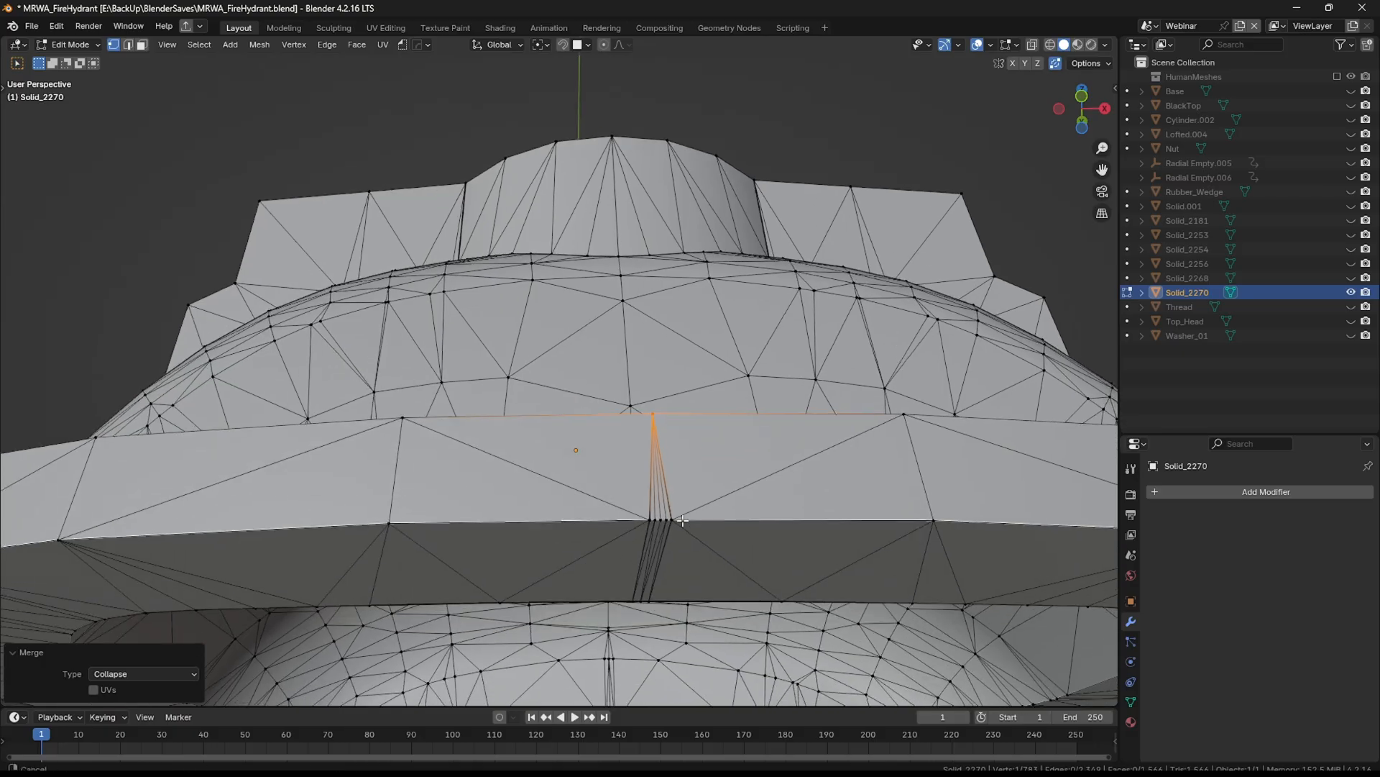
{"action": "left_click_drag", "start_coordinate": [690, 534], "coordinate": [642, 496]}
{"action": "key", "text": "m"}
{"action": "left_click", "coordinate": [616, 505]}
Step: Collapse two more clusters of closely spaced vertices on the cover mesh
{"action": "middle_click_drag", "start_coordinate": [324, 619], "coordinate": [550, 462]}
{"action": "left_click_drag", "start_coordinate": [470, 452], "coordinate": [388, 404]}
{"action": "key", "text": "m"}
{"action": "left_click", "coordinate": [388, 404]}
{"action": "middle_click_drag", "start_coordinate": [392, 406], "coordinate": [460, 436]}
{"action": "left_click_drag", "start_coordinate": [605, 411], "coordinate": [540, 366]}
{"action": "key", "text": "m"}
{"action": "left_click", "coordinate": [541, 366]}
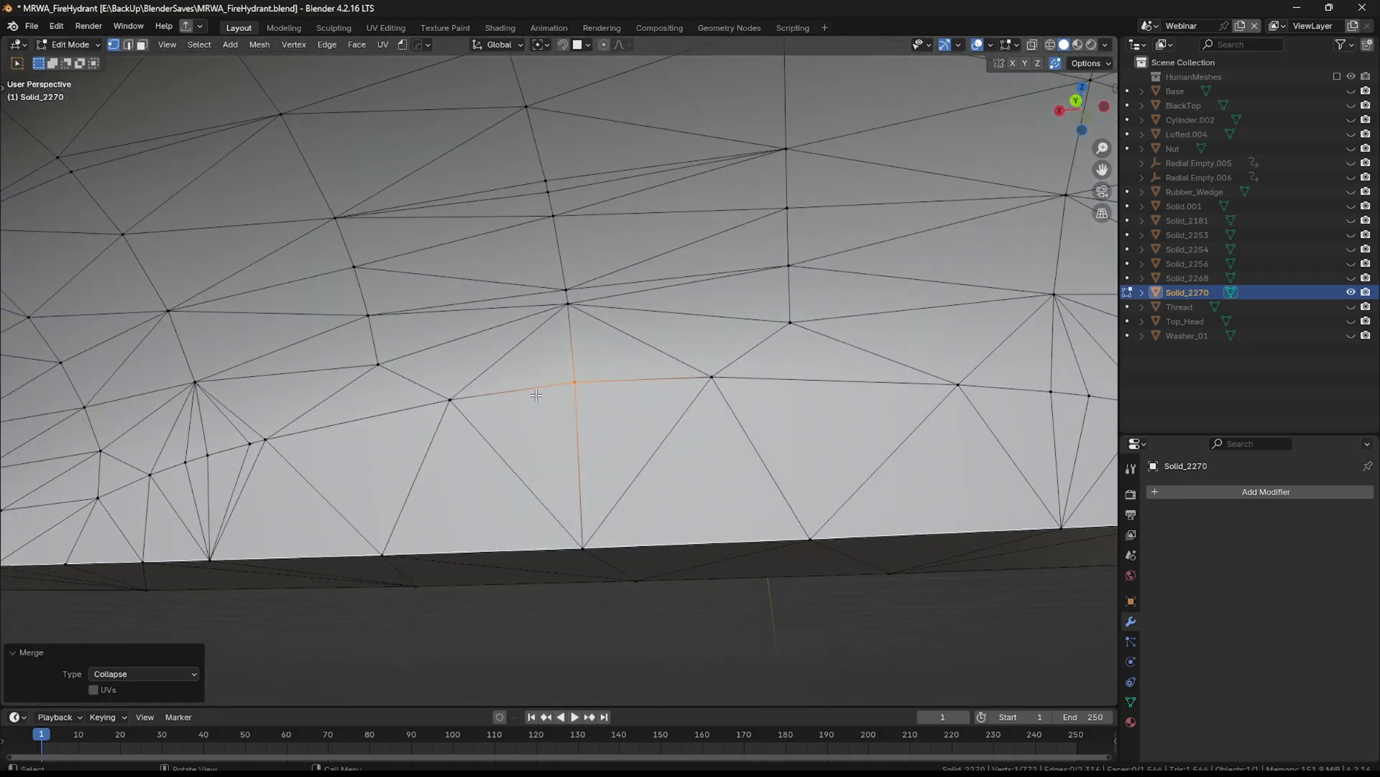
Step: Select the whole cover mesh and convert its triangles to quads
{"action": "middle_click_drag", "start_coordinate": [541, 365], "coordinate": [361, 350]}
{"action": "scroll", "coordinate": [693, 499], "scroll_direction": "down", "scroll_amount": 8}
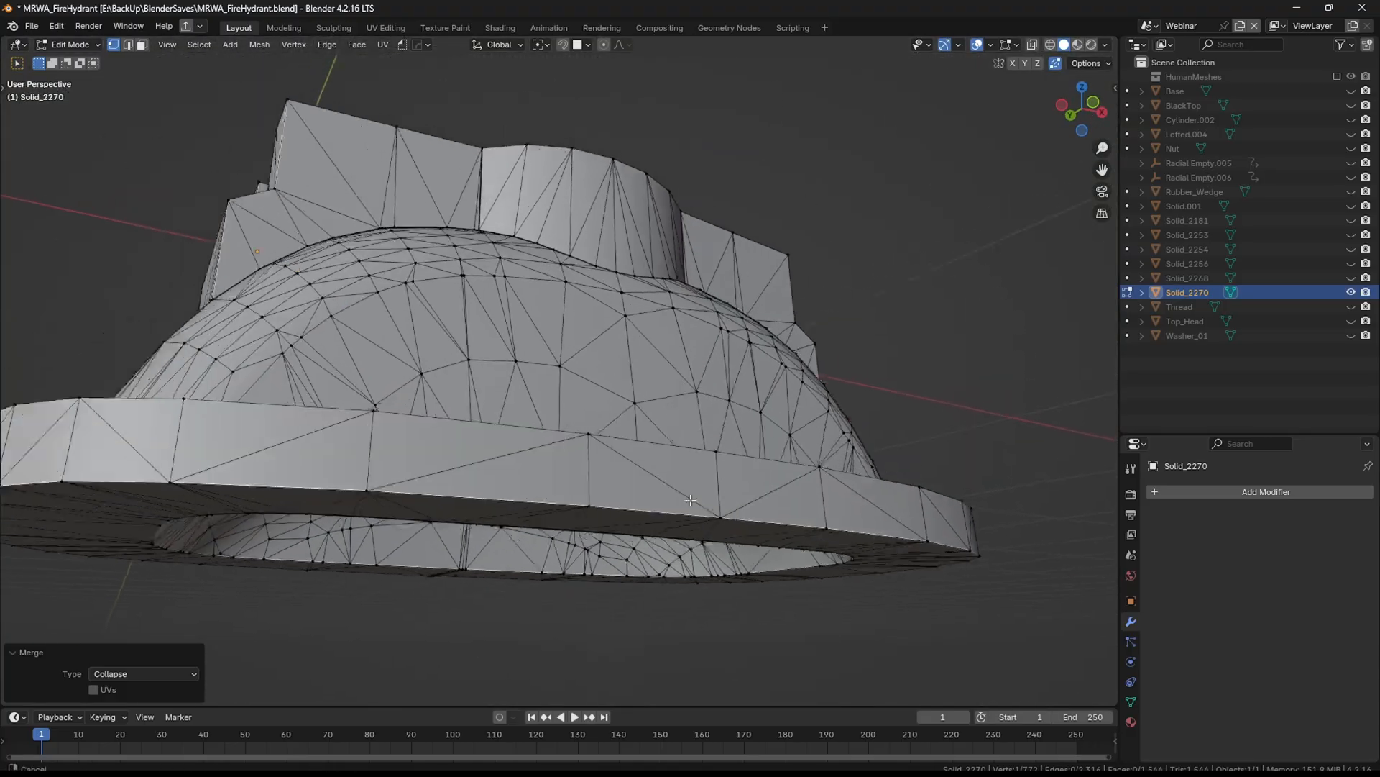
{"action": "middle_click_drag", "start_coordinate": [654, 381], "coordinate": [624, 424]}
{"action": "key", "text": "a"}
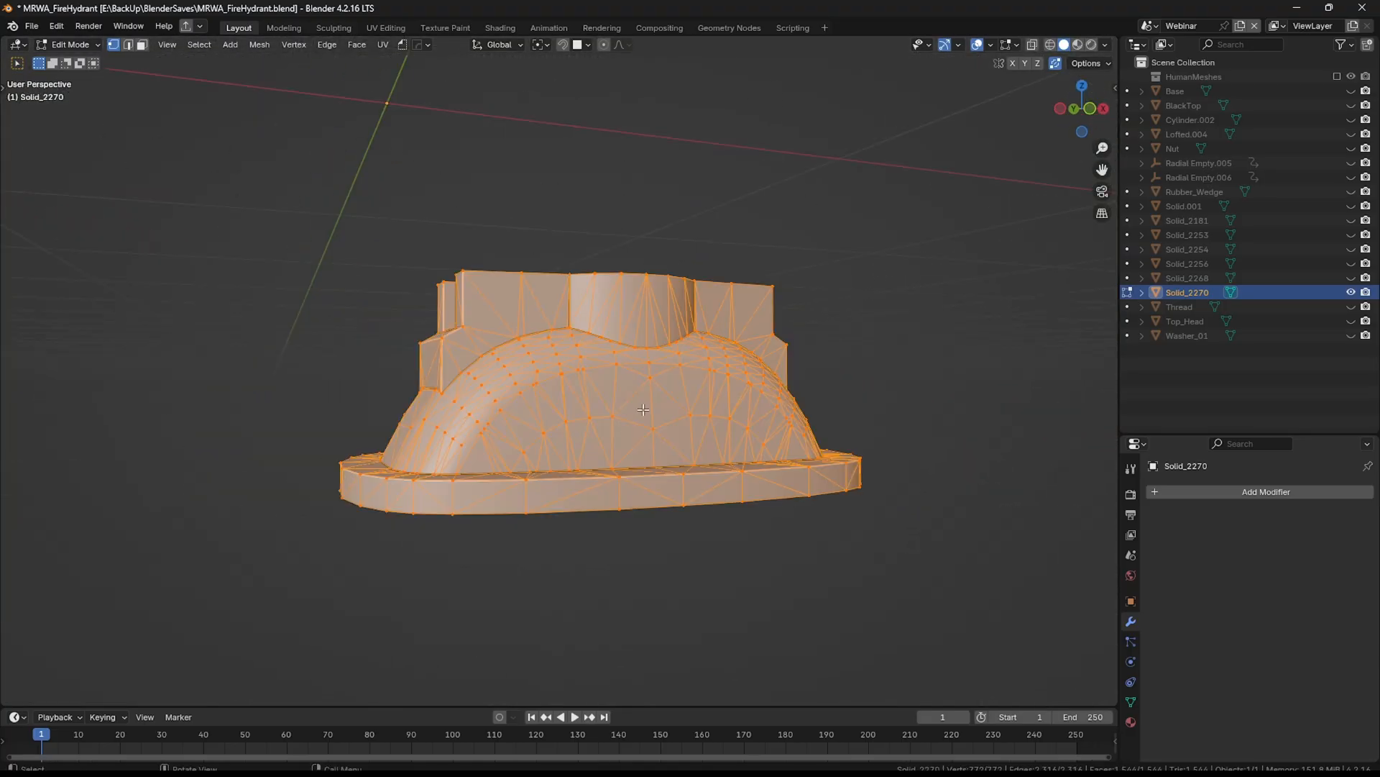
{"action": "key", "text": "alt+j"}
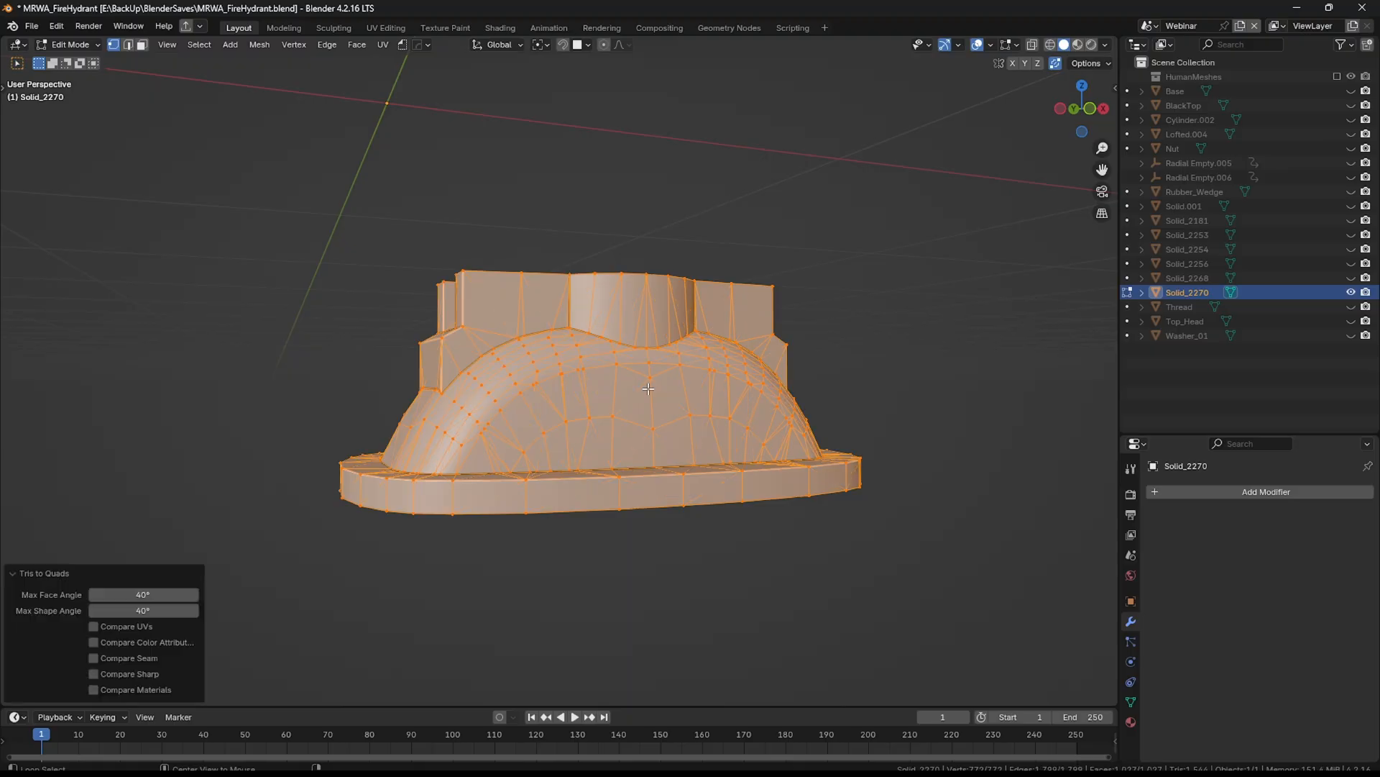
Step: Dissolve the stray short edges at the inner border of the dome's rounded shoulder
{"action": "scroll", "coordinate": [614, 414], "scroll_direction": "up", "scroll_amount": 5}
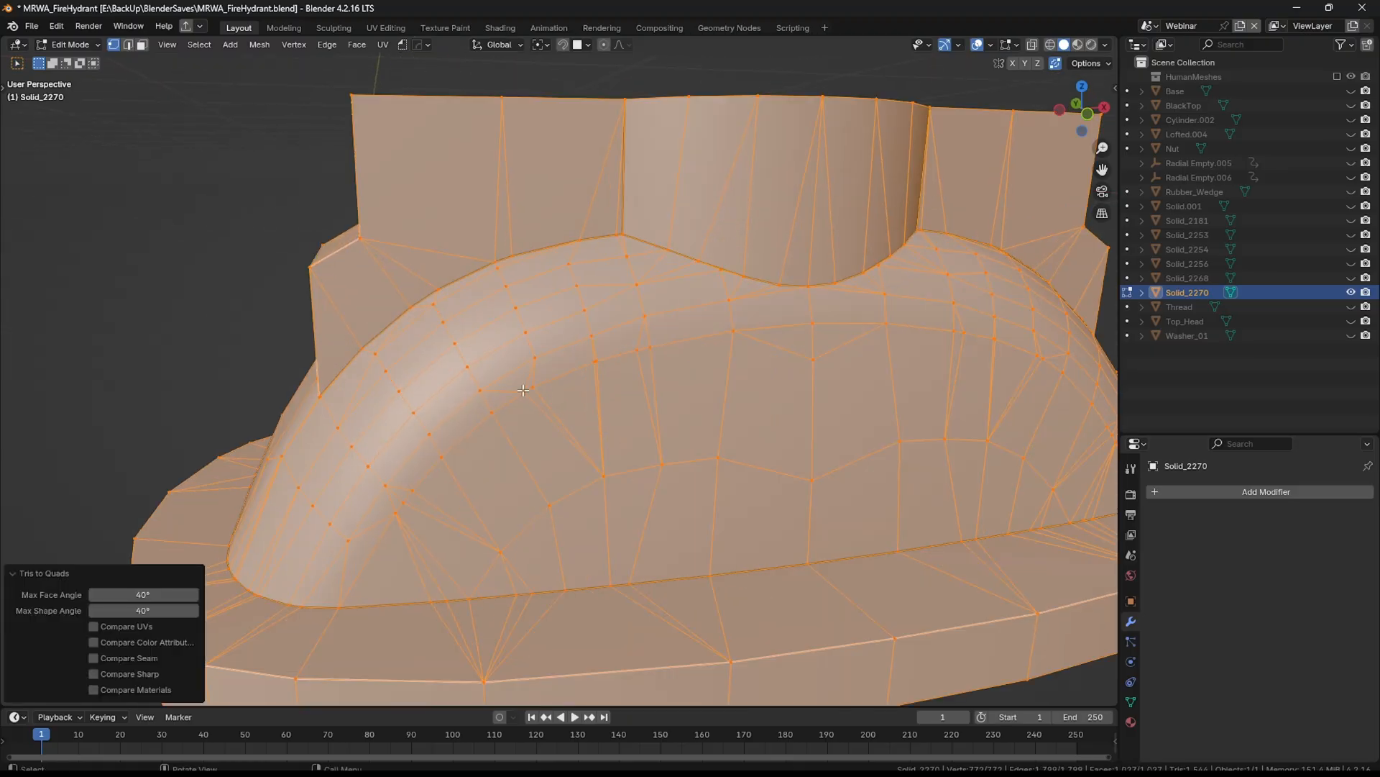
{"action": "key", "text": "2"}
{"action": "left_click", "coordinate": [503, 395]}
{"action": "left_click", "coordinate": [546, 401], "text": "shift"}
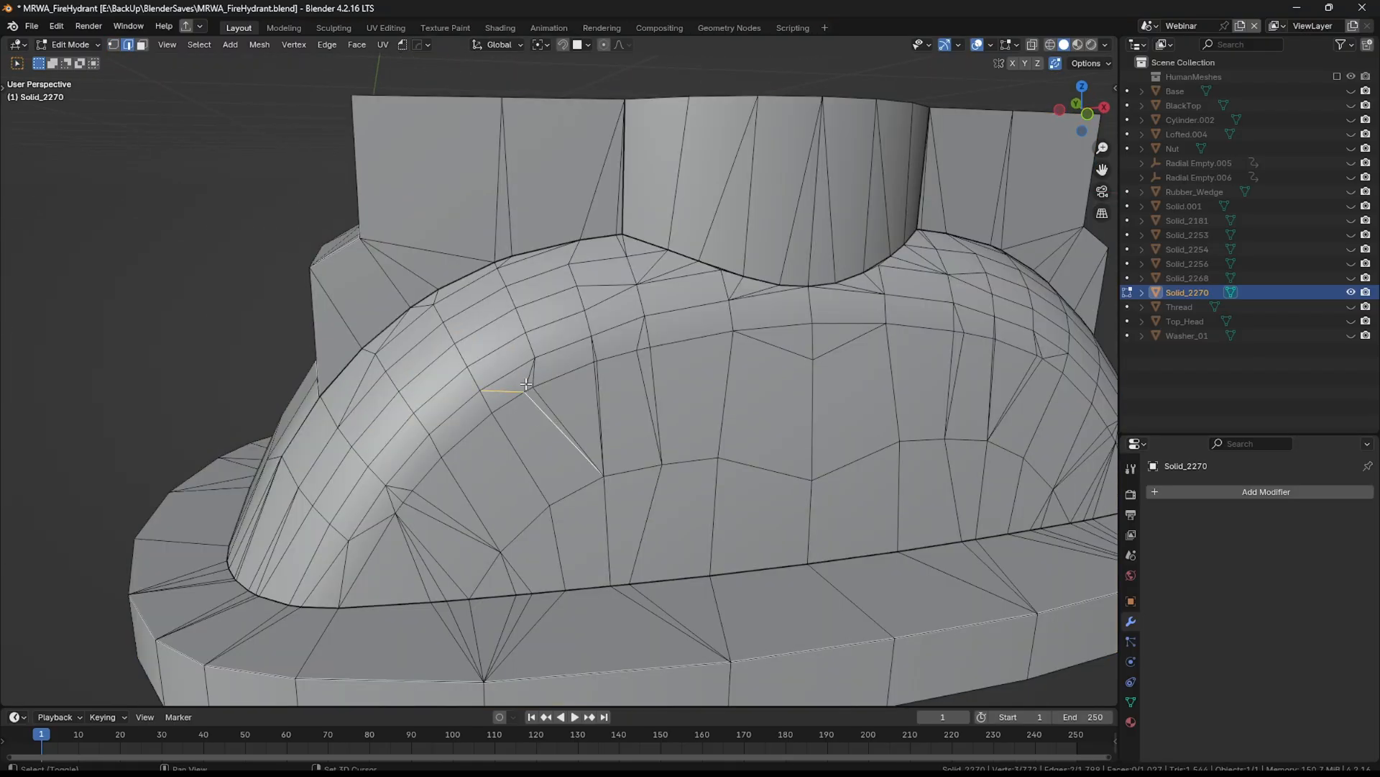
{"action": "left_click", "coordinate": [525, 384], "text": "shift"}
{"action": "key", "text": "x"}
{"action": "left_click", "coordinate": [545, 512]}
Step: Slide the remaining stray vertex along its edge on the dome's side face
{"action": "key", "text": "1"}
{"action": "left_click", "coordinate": [547, 399]}
{"action": "key", "text": "g"}
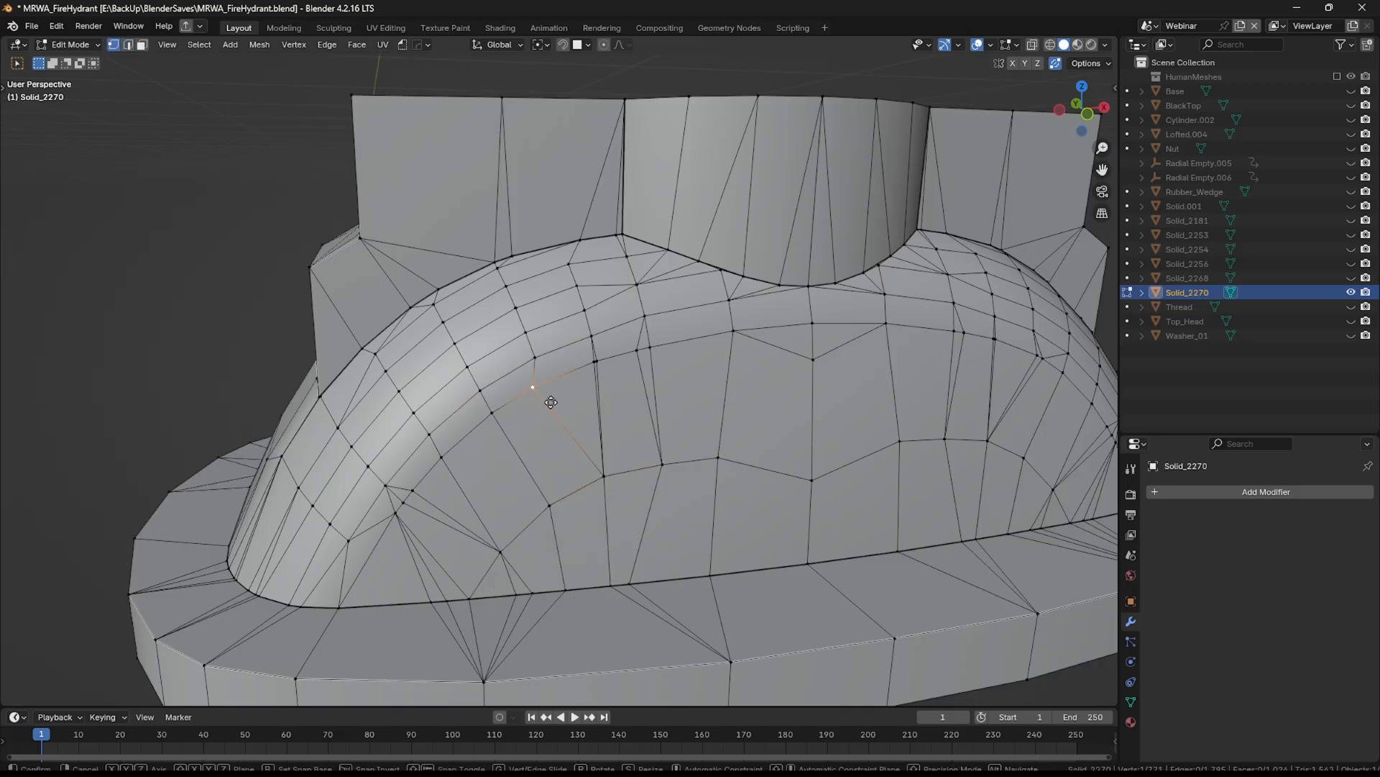
{"action": "key", "text": "g"}
{"action": "left_click", "coordinate": [576, 395]}
Step: Collapse the closely spaced vertices along the inner border of the dome's shoulder
{"action": "key", "text": "m"}
{"action": "key", "text": "c"}
{"action": "left_click_drag", "start_coordinate": [581, 353], "coordinate": [632, 327]}
{"action": "scroll", "coordinate": [631, 365], "scroll_direction": "up", "scroll_amount": 3}
{"action": "key", "text": "m"}
{"action": "left_click", "coordinate": [632, 323]}
Step: Dissolve the surplus vertex and short edges where the dome meets the upper block
{"action": "scroll", "coordinate": [632, 326], "scroll_direction": "down", "scroll_amount": 2}
{"action": "middle_click_drag", "start_coordinate": [618, 310], "coordinate": [670, 396], "text": "shift"}
{"action": "scroll", "coordinate": [536, 324], "scroll_direction": "up", "scroll_amount": 3}
{"action": "left_click", "coordinate": [545, 329]}
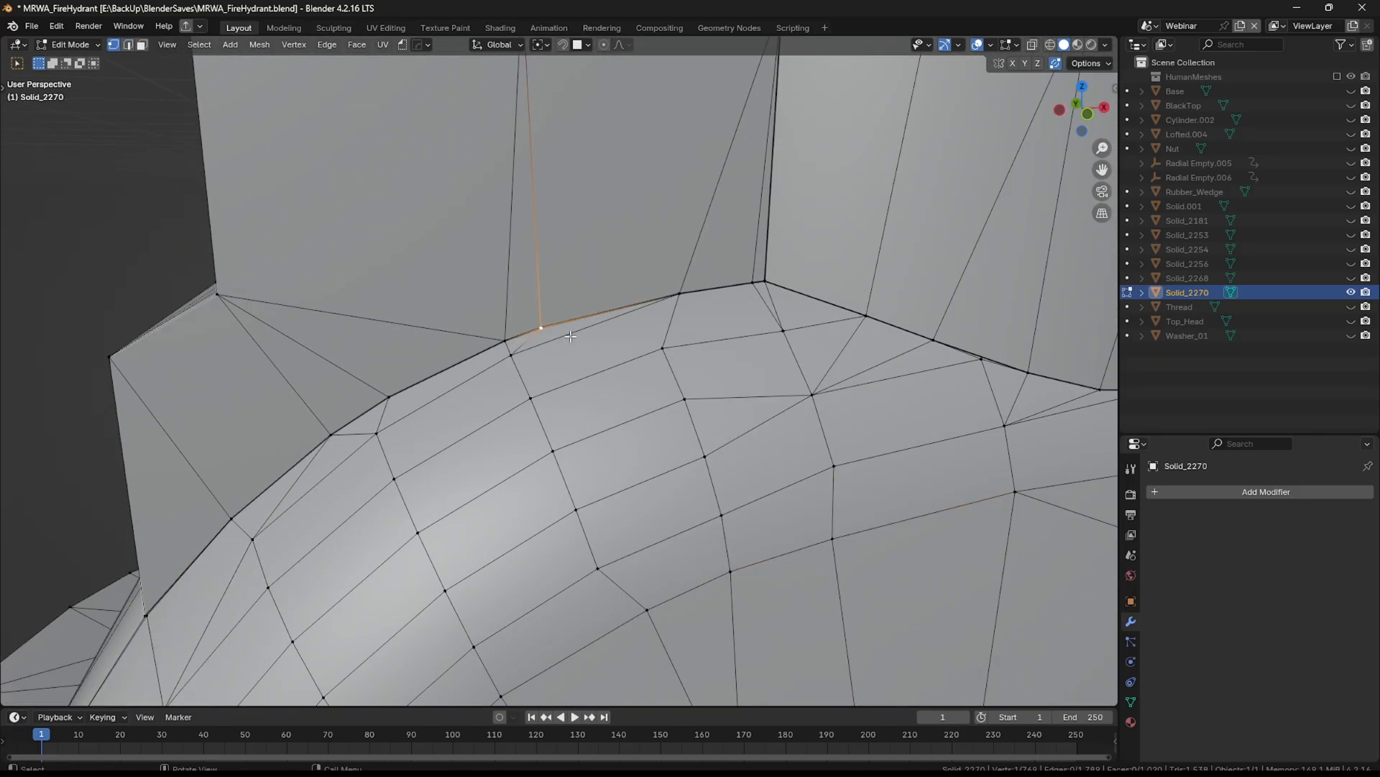
{"action": "key", "text": "2"}
{"action": "middle_click_drag", "start_coordinate": [570, 337], "coordinate": [590, 432]}
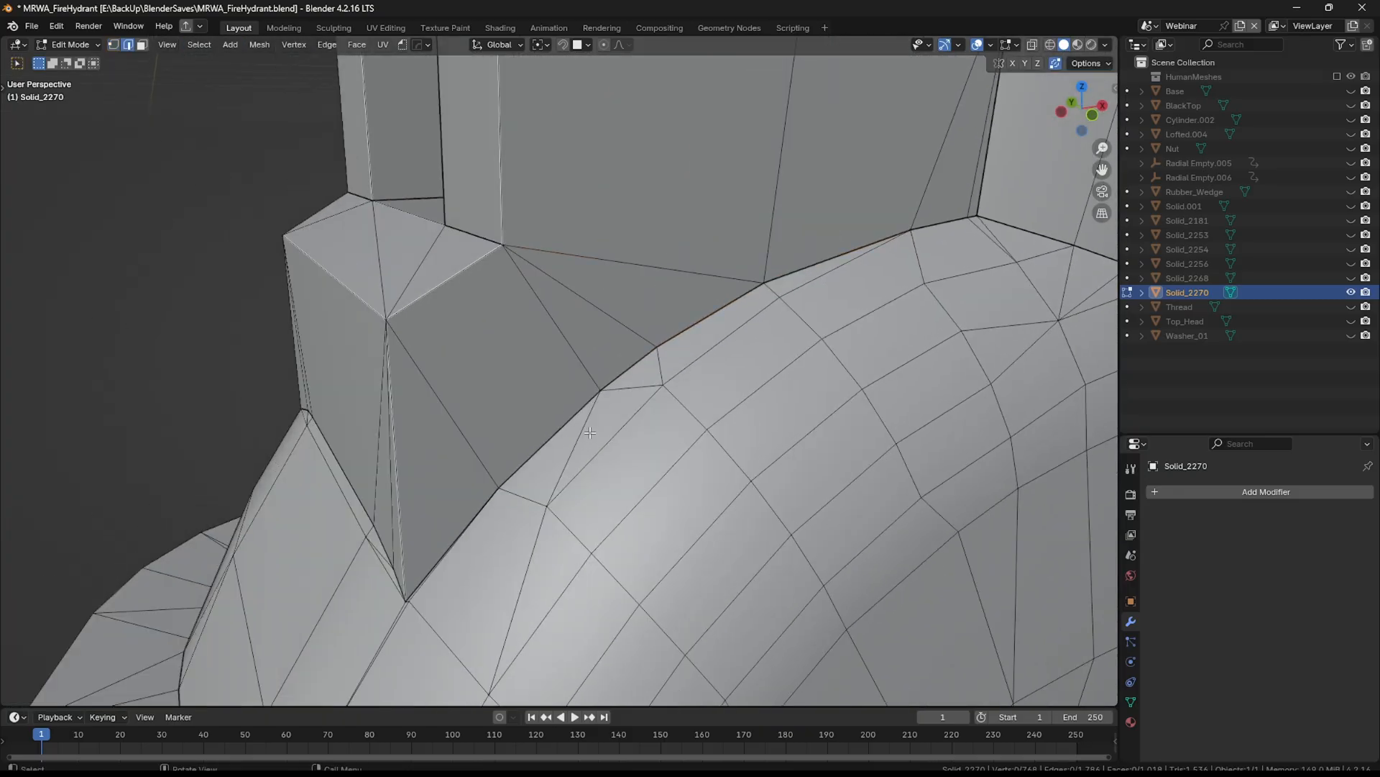
{"action": "left_click", "coordinate": [583, 431]}
{"action": "left_click", "coordinate": [588, 370], "text": "shift"}
{"action": "left_click", "coordinate": [627, 388], "text": "shift"}
{"action": "key", "text": "ctrl+x"}
Step: Slide the vertex on the seam between dome and block along its edge
{"action": "key", "text": "1"}
{"action": "left_click", "coordinate": [663, 355]}
{"action": "key", "text": "g"}
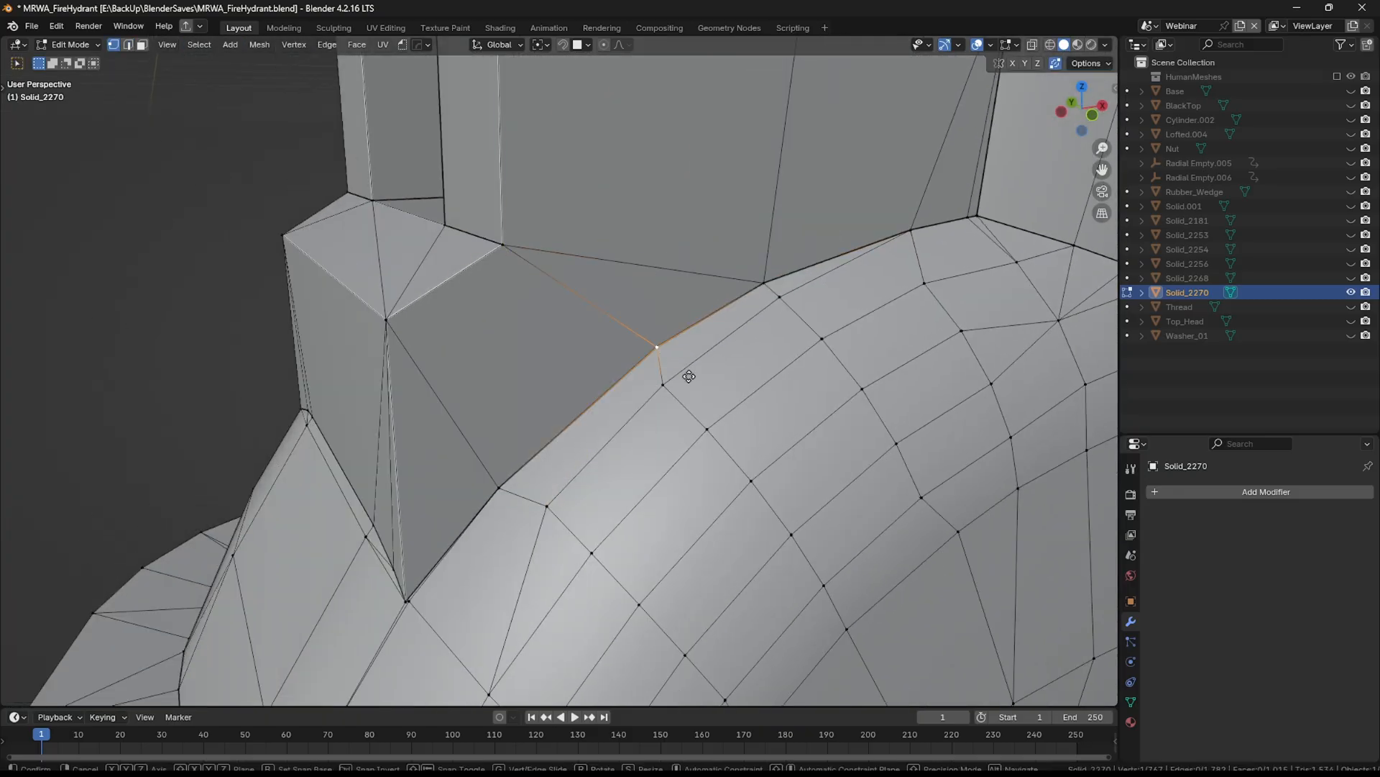
{"action": "key", "text": "g"}
{"action": "left_click", "coordinate": [661, 400]}
Step: Return to Object Mode and show the full assembly to examine the cleaned cover in place
{"action": "key", "text": "a"}
{"action": "scroll", "coordinate": [669, 430], "scroll_direction": "down", "scroll_amount": 9}
{"action": "key", "text": "alt+a"}
{"action": "key", "text": "Tab"}
{"action": "middle_click_drag", "start_coordinate": [674, 433], "coordinate": [624, 391], "text": "shift"}
{"action": "key", "text": "KP_Divide"}
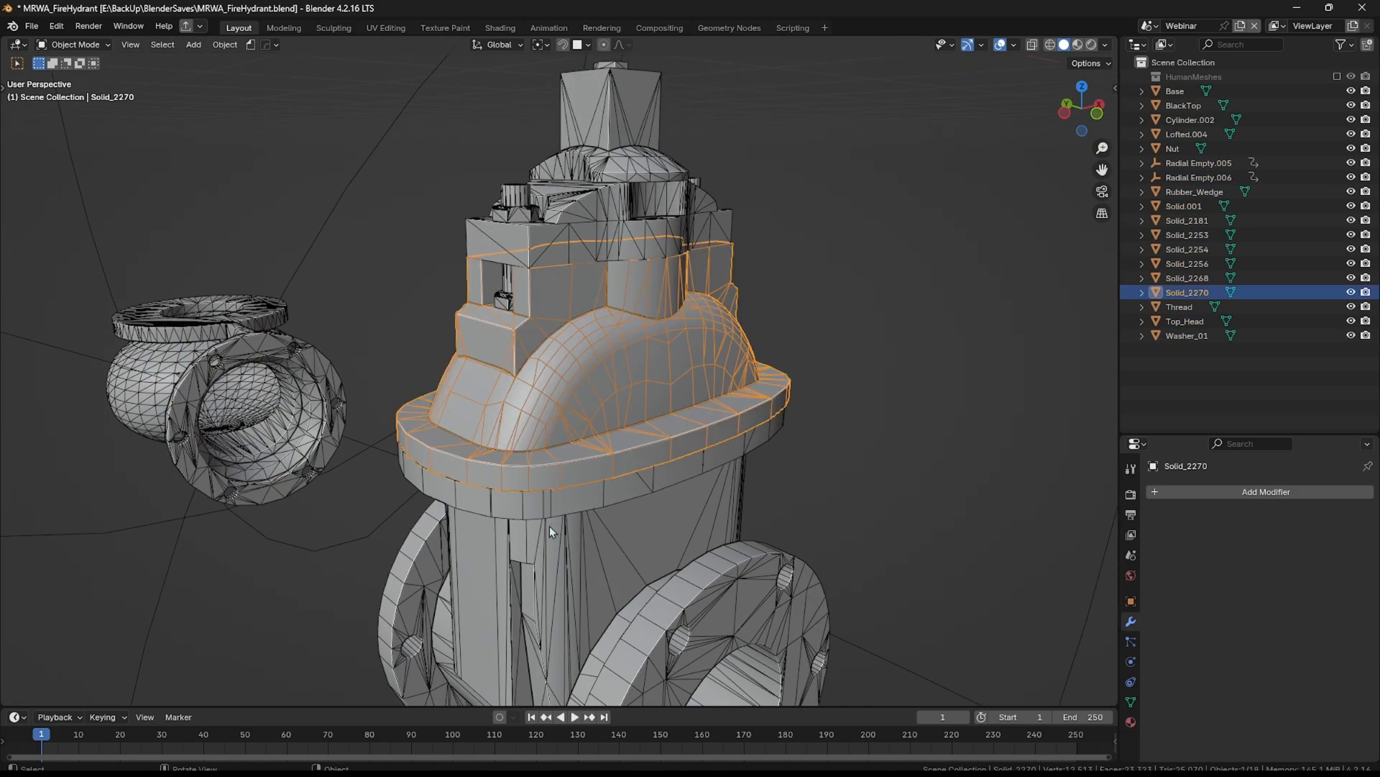
{"action": "middle_click_drag", "start_coordinate": [607, 507], "coordinate": [603, 338], "text": "shift"}
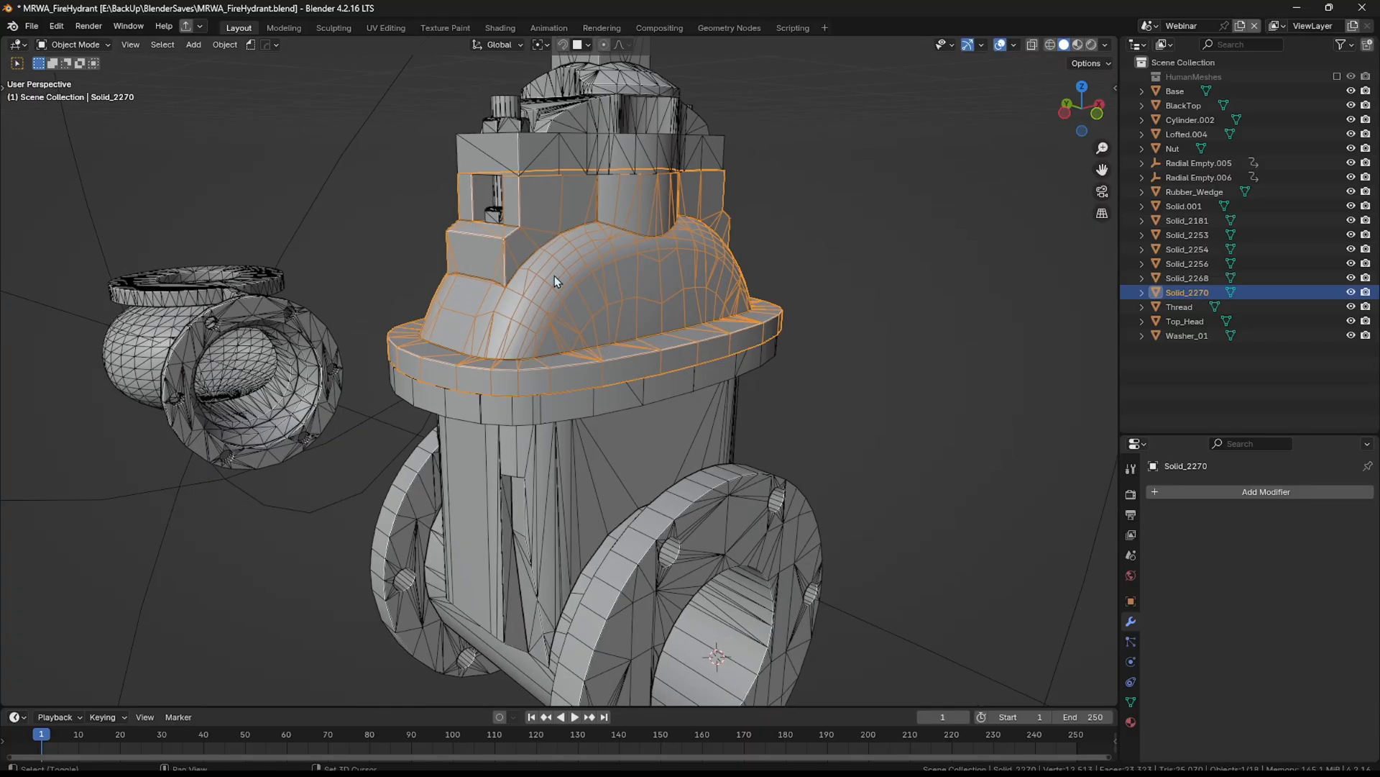
{"action": "middle_click_drag", "start_coordinate": [554, 274], "coordinate": [554, 311], "text": "shift"}
{"action": "scroll", "coordinate": [554, 312], "scroll_direction": "up", "scroll_amount": 2}
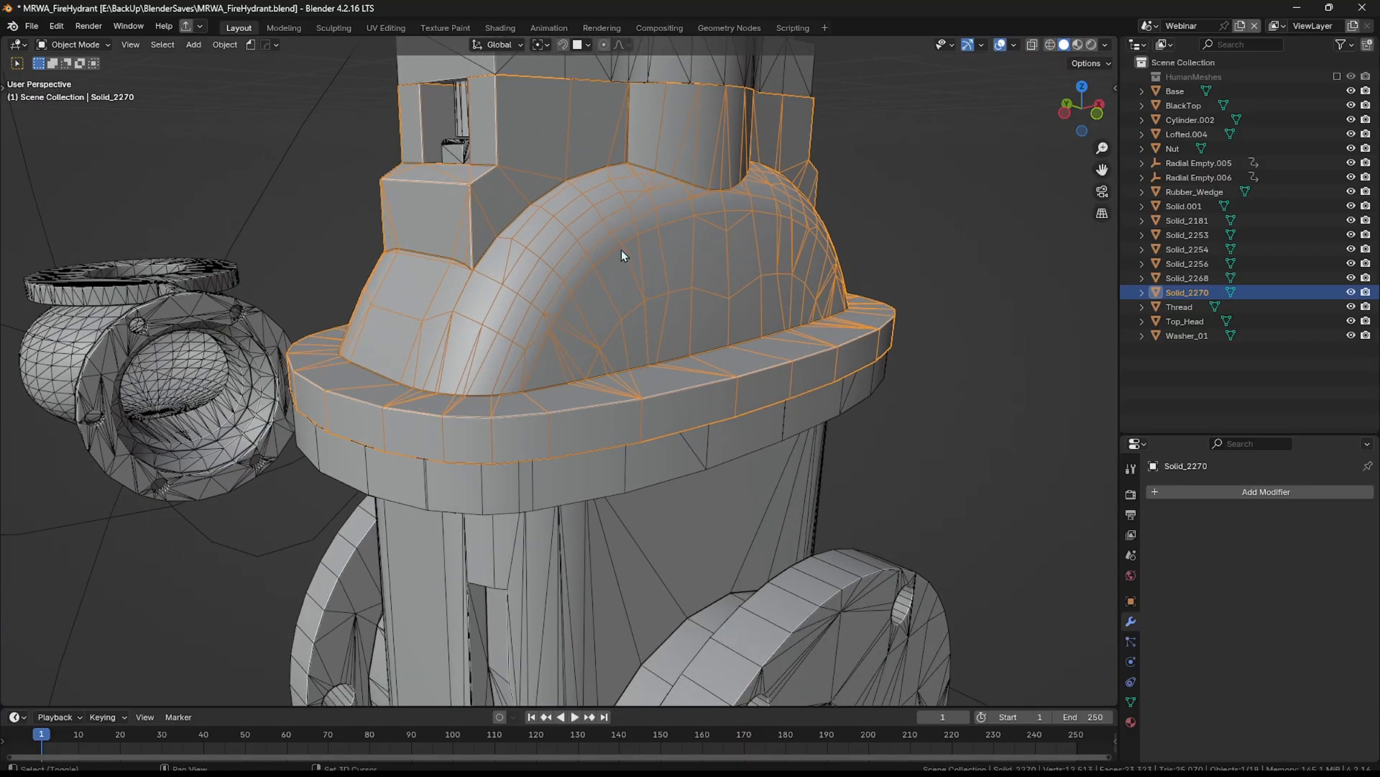
Step: Isolate the cover, reopen its mesh and slide the vertex midway up the dome's side face upward
{"action": "key", "text": "KP_Divide"}
{"action": "key", "text": "Tab"}
{"action": "left_click", "coordinate": [625, 358]}
{"action": "scroll", "coordinate": [665, 346], "scroll_direction": "up", "scroll_amount": 3}
{"action": "key", "text": "g"}
{"action": "key", "text": "g"}
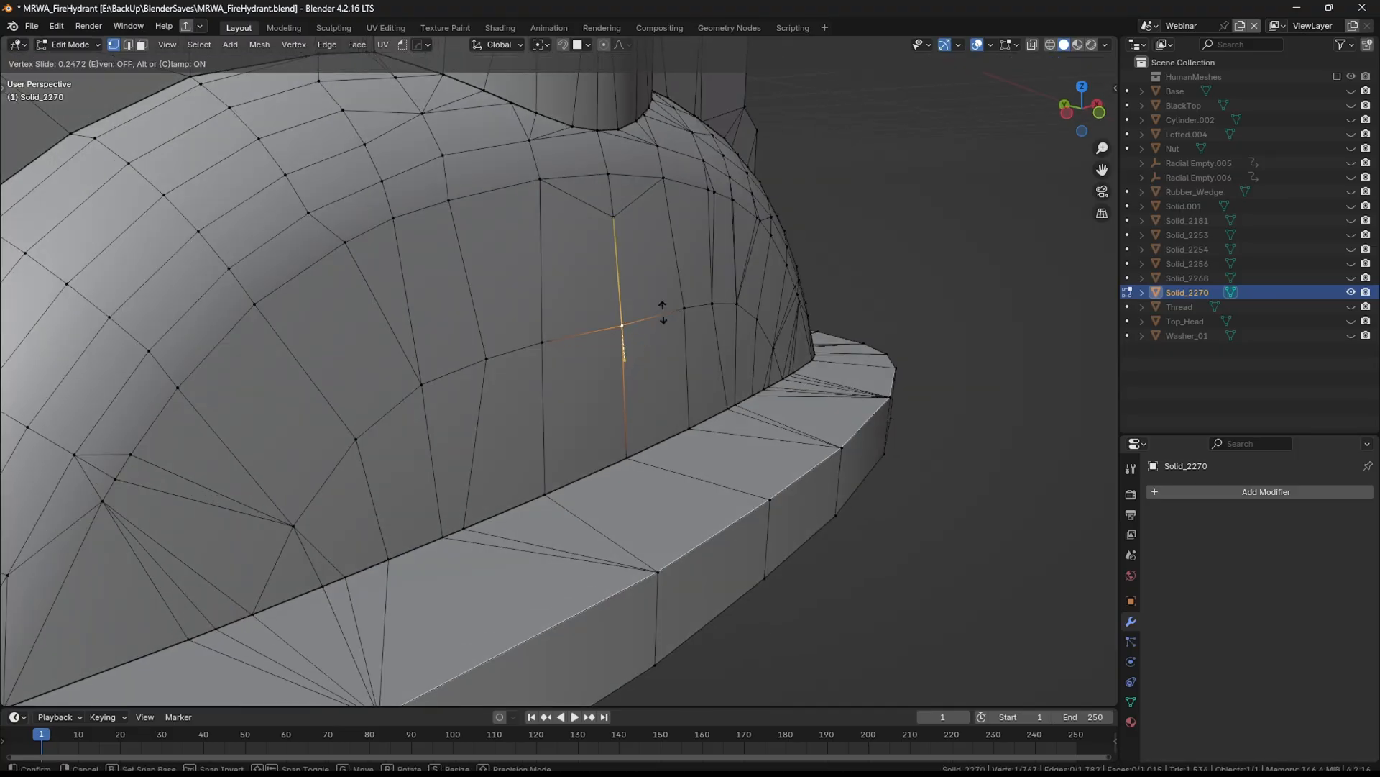
{"action": "left_click", "coordinate": [663, 309]}
Step: Slide the vertex near the top of the dome's side face along its edge by a factor of 1.000
{"action": "left_click", "coordinate": [619, 222]}
{"action": "middle_click_drag", "start_coordinate": [620, 222], "coordinate": [630, 308], "text": "shift"}
{"action": "key", "text": "g"}
{"action": "key", "text": "g"}
{"action": "left_click", "coordinate": [690, 291]}
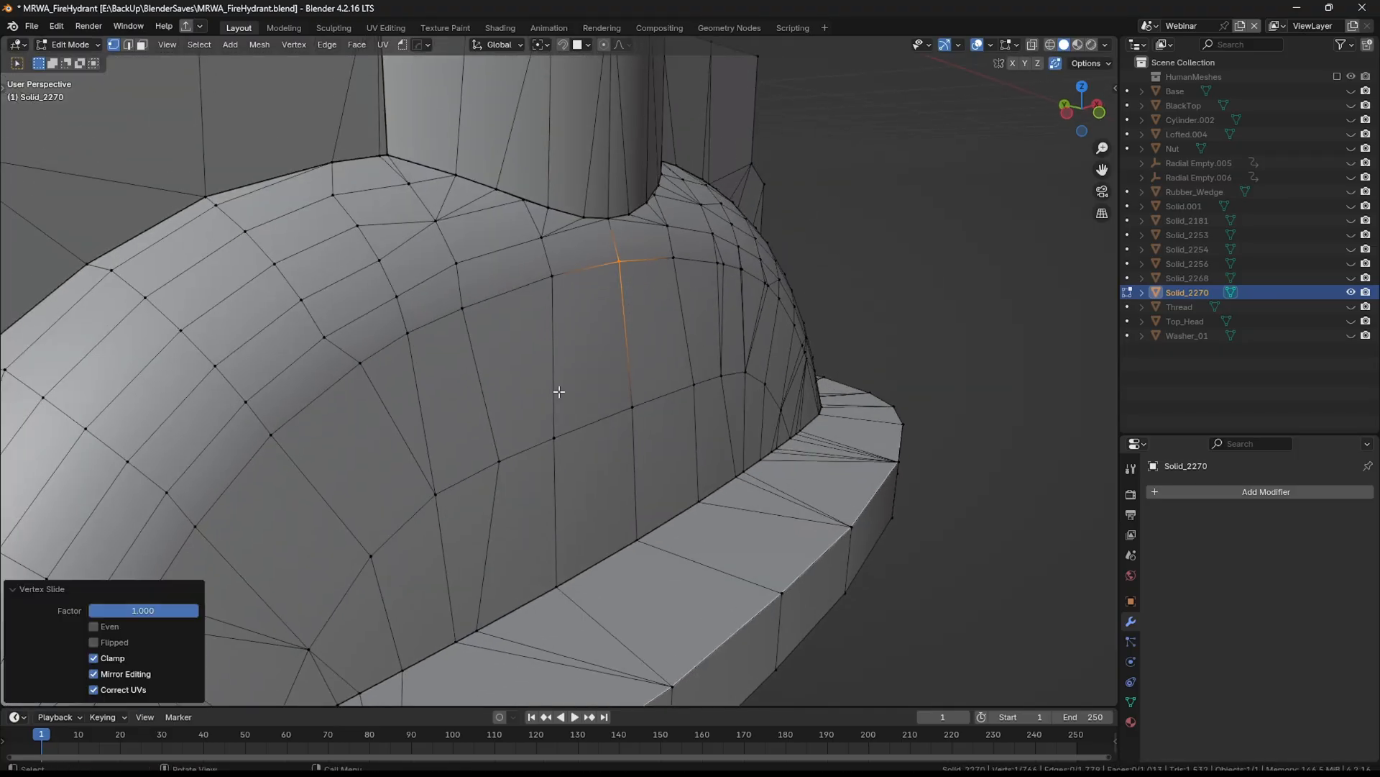
Step: Collapse the close vertices on the lower dome shoulder and along the dome's base
{"action": "middle_click_drag", "start_coordinate": [507, 437], "coordinate": [680, 290], "text": "shift"}
{"action": "middle_click_drag", "start_coordinate": [547, 332], "coordinate": [525, 333]}
{"action": "left_click_drag", "start_coordinate": [497, 295], "coordinate": [498, 295]}
{"action": "key", "text": "m"}
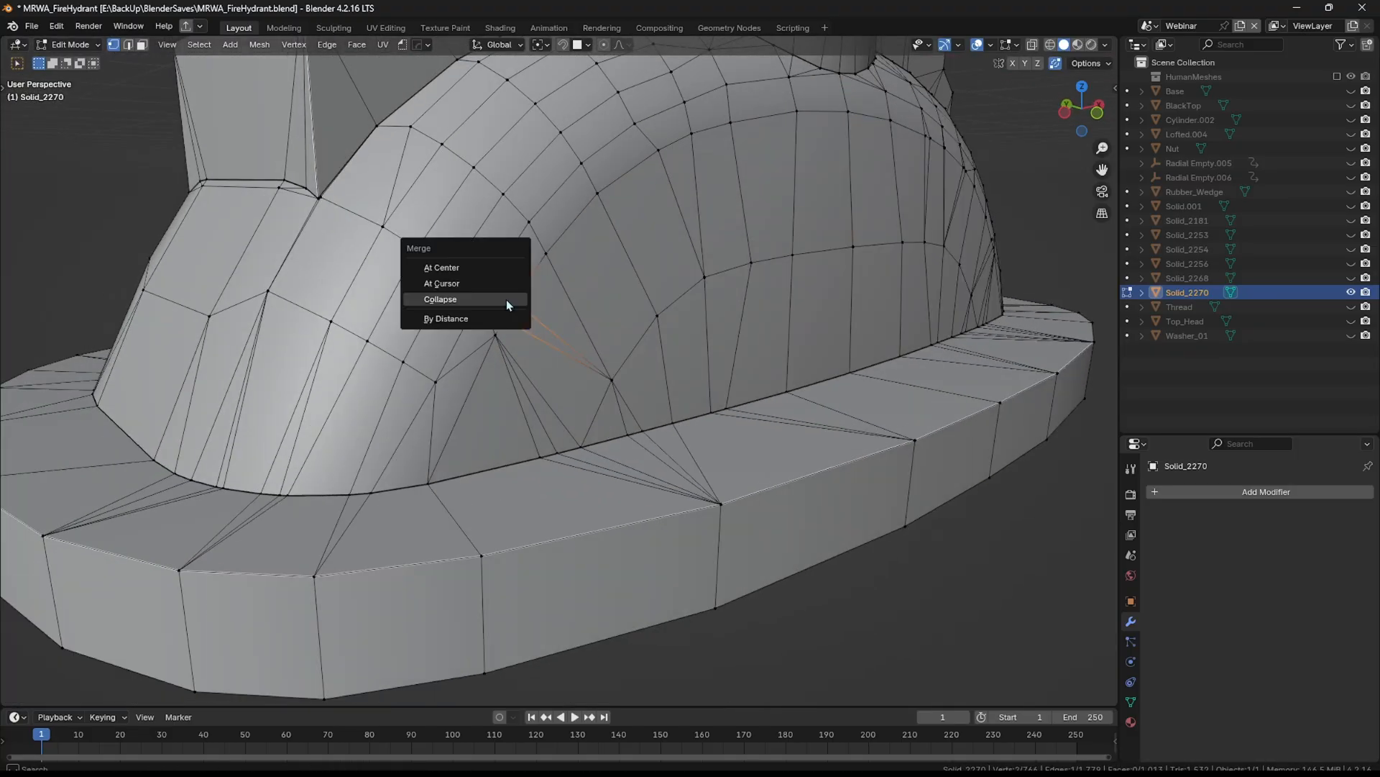
{"action": "left_click", "coordinate": [507, 299]}
{"action": "scroll", "coordinate": [508, 302], "scroll_direction": "down", "scroll_amount": 1}
{"action": "middle_click_drag", "start_coordinate": [511, 305], "coordinate": [556, 335], "text": "shift"}
{"action": "left_click_drag", "start_coordinate": [629, 466], "coordinate": [560, 425]}
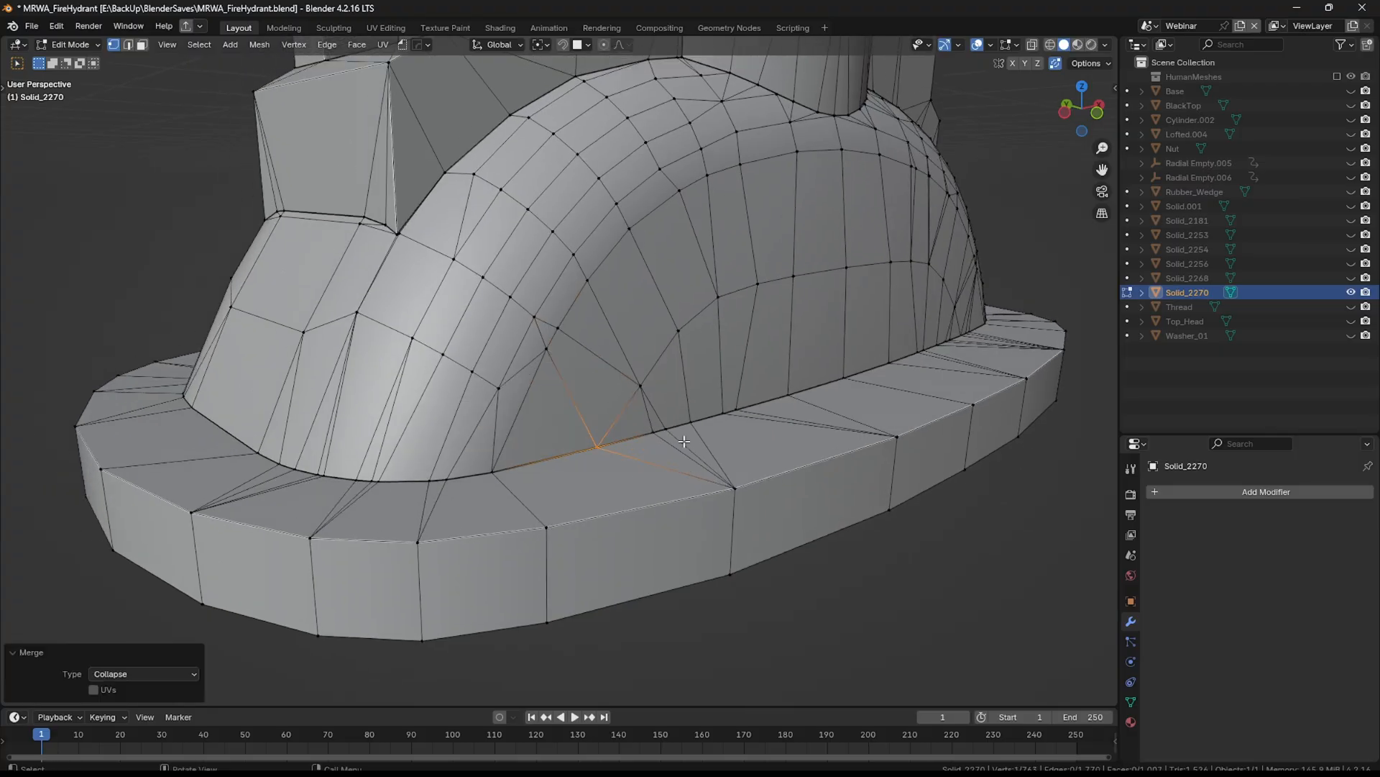
{"action": "key", "text": "m"}
{"action": "left_click", "coordinate": [653, 417]}
Step: Collapse another vertex group at the dome's base and dissolve the surplus edge beside it
{"action": "middle_click_drag", "start_coordinate": [653, 417], "coordinate": [575, 446]}
{"action": "key", "text": "m"}
{"action": "left_click", "coordinate": [745, 389]}
{"action": "key", "text": "2"}
{"action": "left_click", "coordinate": [570, 447]}
{"action": "key", "text": "ctrl+x"}
{"action": "scroll", "coordinate": [670, 475], "scroll_direction": "down", "scroll_amount": 5}
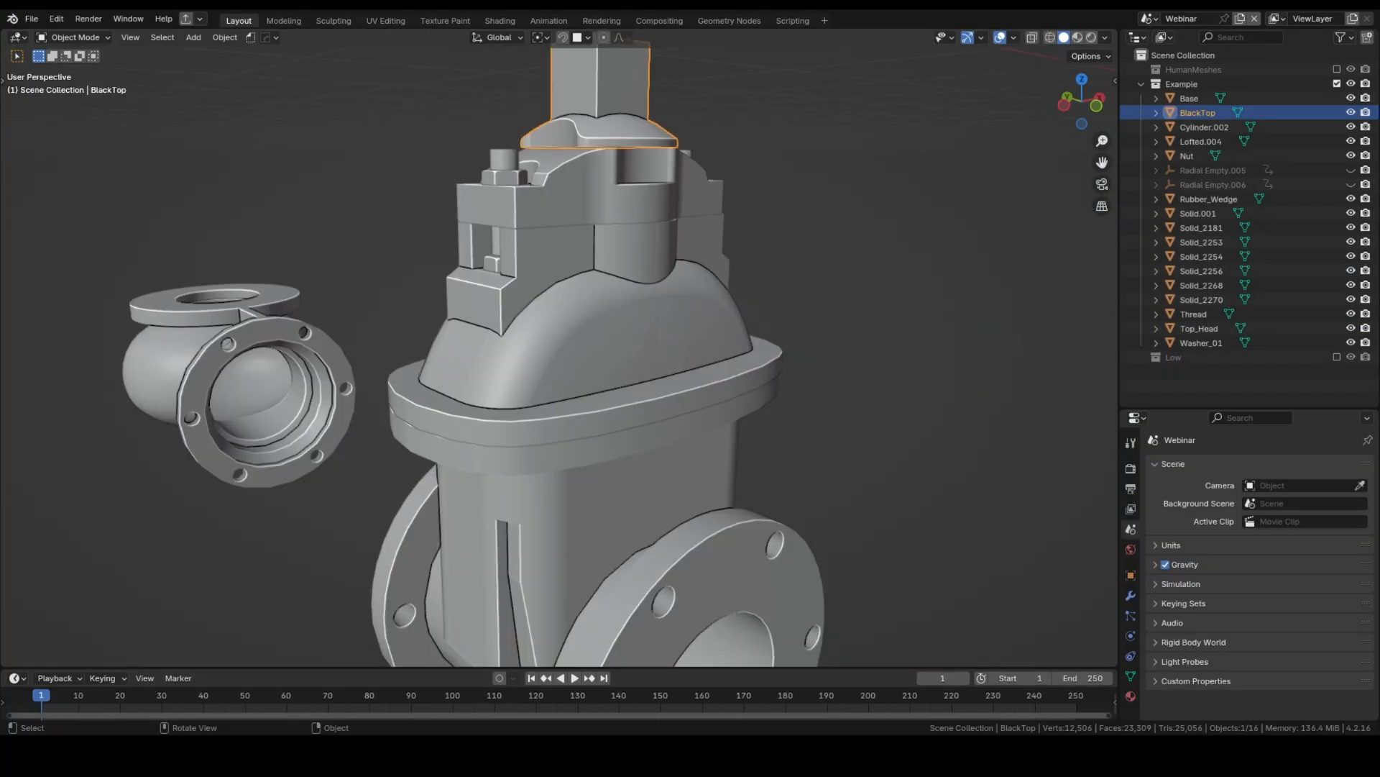
Step: Isolate the upper hex nut on the bolt and display it as a wireframe
{"action": "middle_click_drag", "start_coordinate": [521, 212], "coordinate": [512, 331], "text": "shift"}
{"action": "scroll", "coordinate": [509, 321], "scroll_direction": "up", "scroll_amount": 6}
{"action": "left_click", "coordinate": [529, 315]}
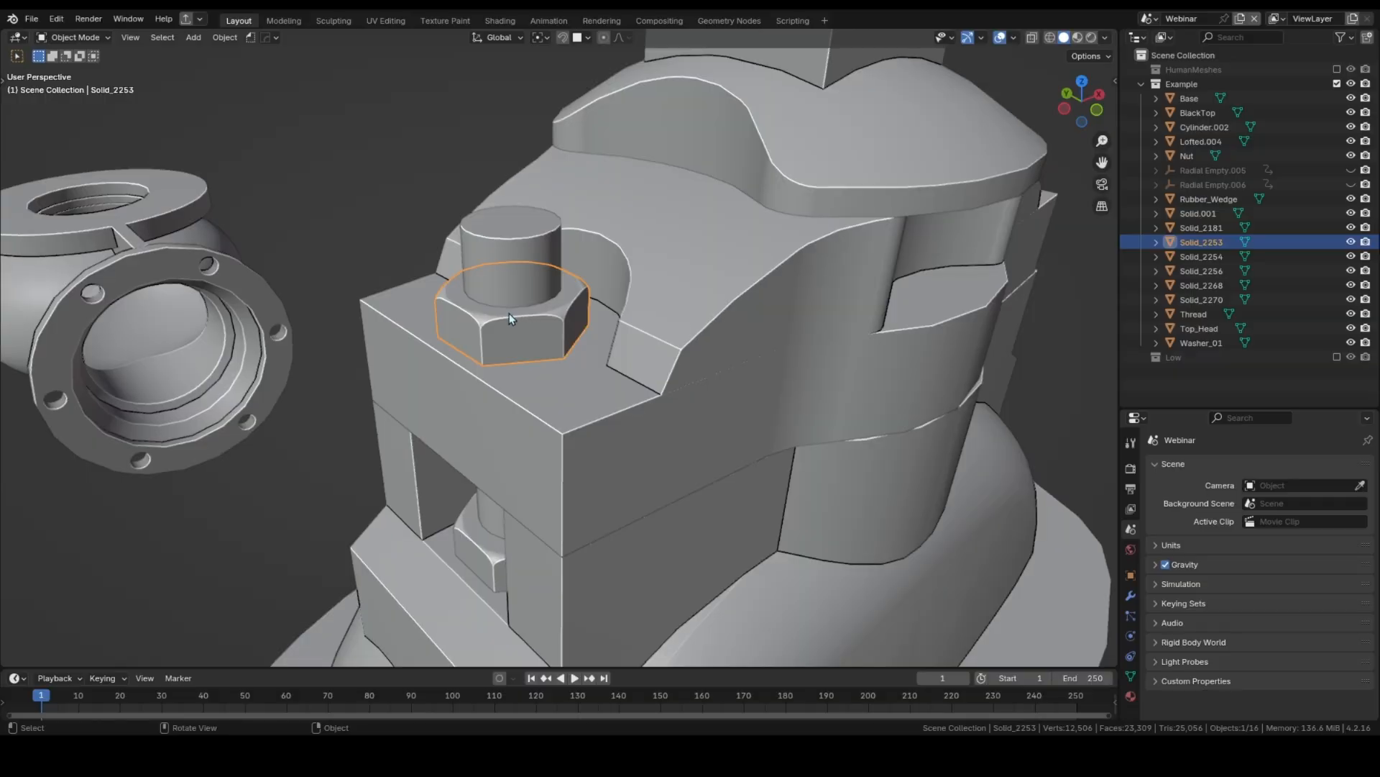
{"action": "key", "text": "shift+a"}
{"action": "key", "text": "Escape"}
{"action": "key", "text": "KP_Divide"}
{"action": "key", "text": "shift+z"}
{"action": "scroll", "coordinate": [455, 335], "scroll_direction": "up", "scroll_amount": 2}
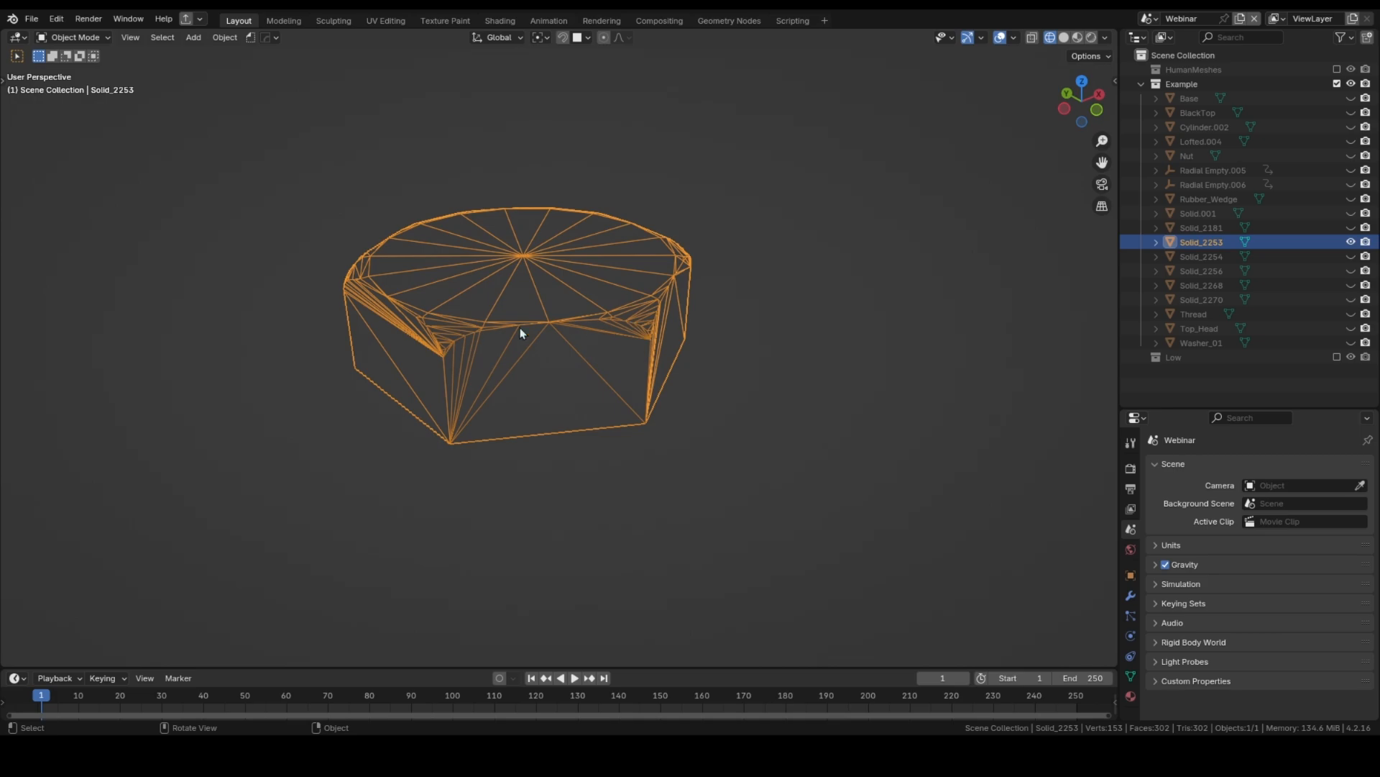
Step: Compare the nut's triangulated wireframe with its solid shaded view
{"action": "mouse_move", "coordinate": [521, 333]}
{"action": "middle_mouse_down"}
{"action": "mouse_move", "coordinate": [434, 314]}
{"action": "mouse_move", "coordinate": [398, 339]}
{"action": "mouse_move", "coordinate": [456, 325]}
{"action": "middle_mouse_up"}
{"action": "key", "text": "shift+z"}
{"action": "key", "text": "shift+z"}
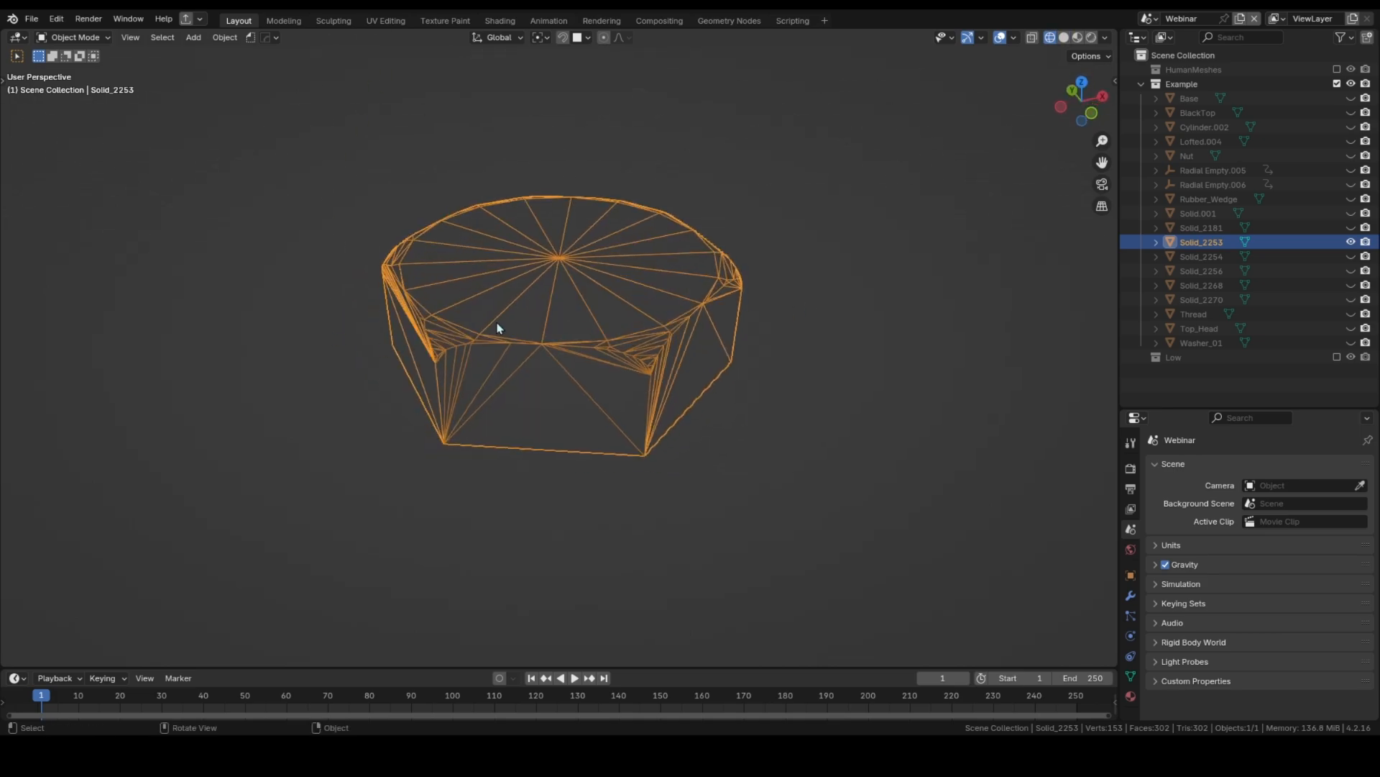
{"action": "key", "text": "shift+z"}
{"action": "key", "text": "shift+a"}
{"action": "key", "text": "Escape"}
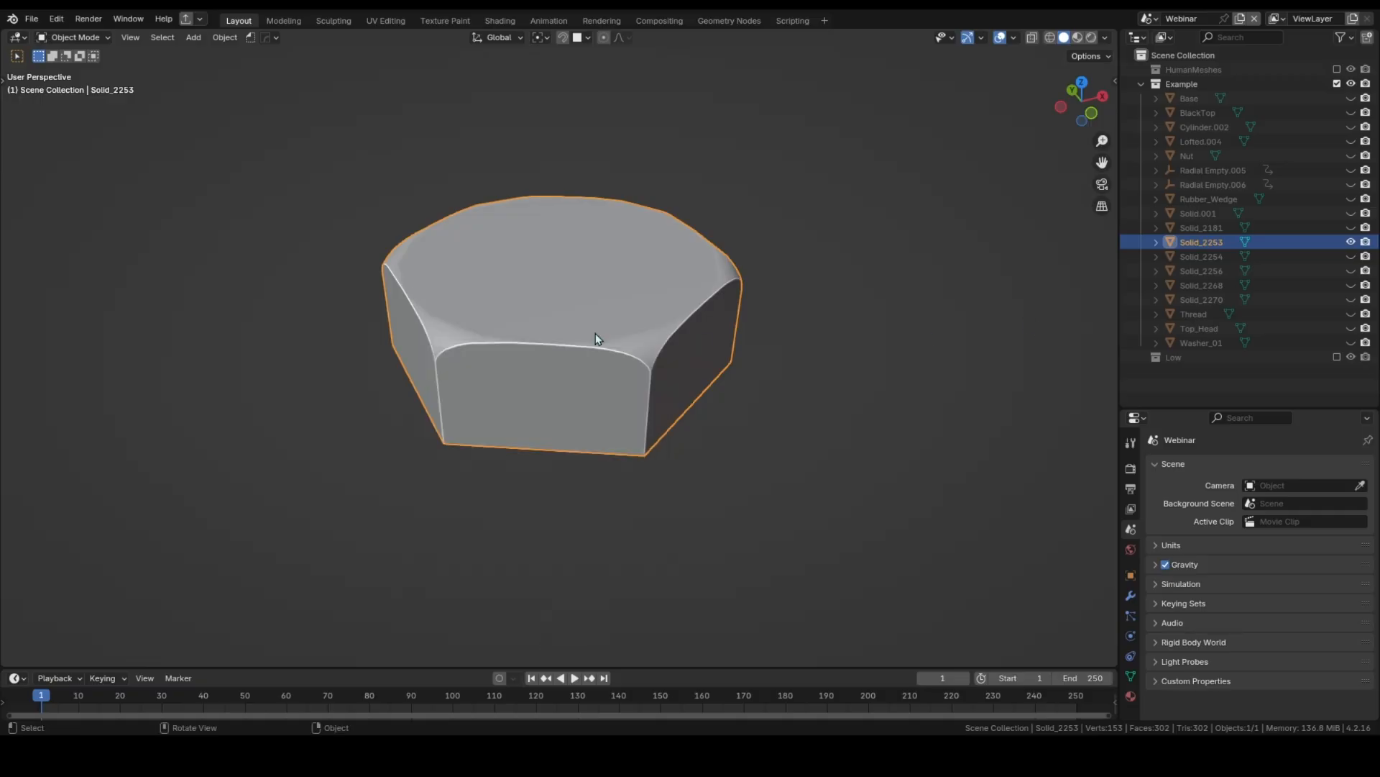
Step: Add a cylinder with 6 vertices at the nut's top centre and scale it down to slightly less than the nut's width
{"action": "key", "text": "Tab"}
{"action": "key", "text": "Tab"}
{"action": "key", "text": "shift+a"}
{"action": "mouse_move", "coordinate": [567, 307]}
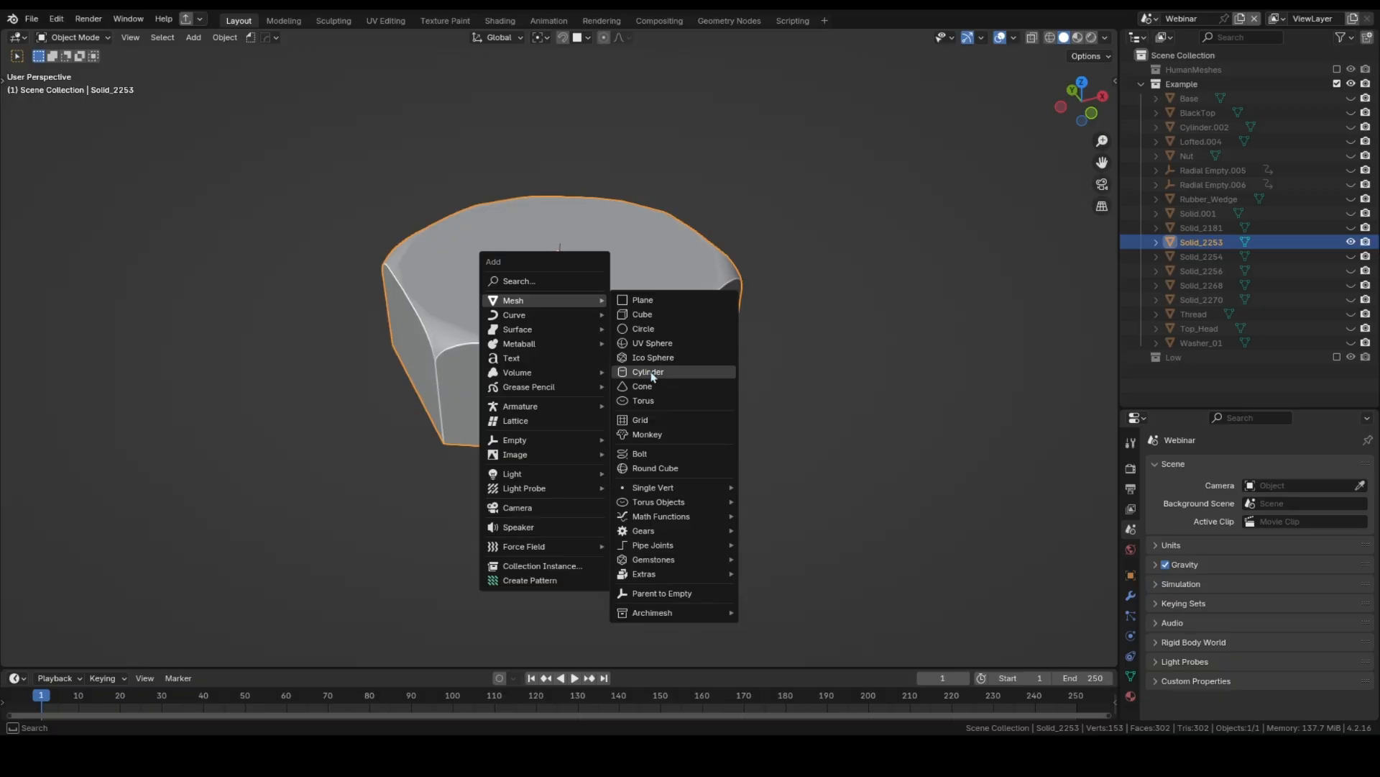
{"action": "left_click", "coordinate": [650, 372]}
{"action": "type", "text": "6"}
{"action": "key", "text": "Return"}
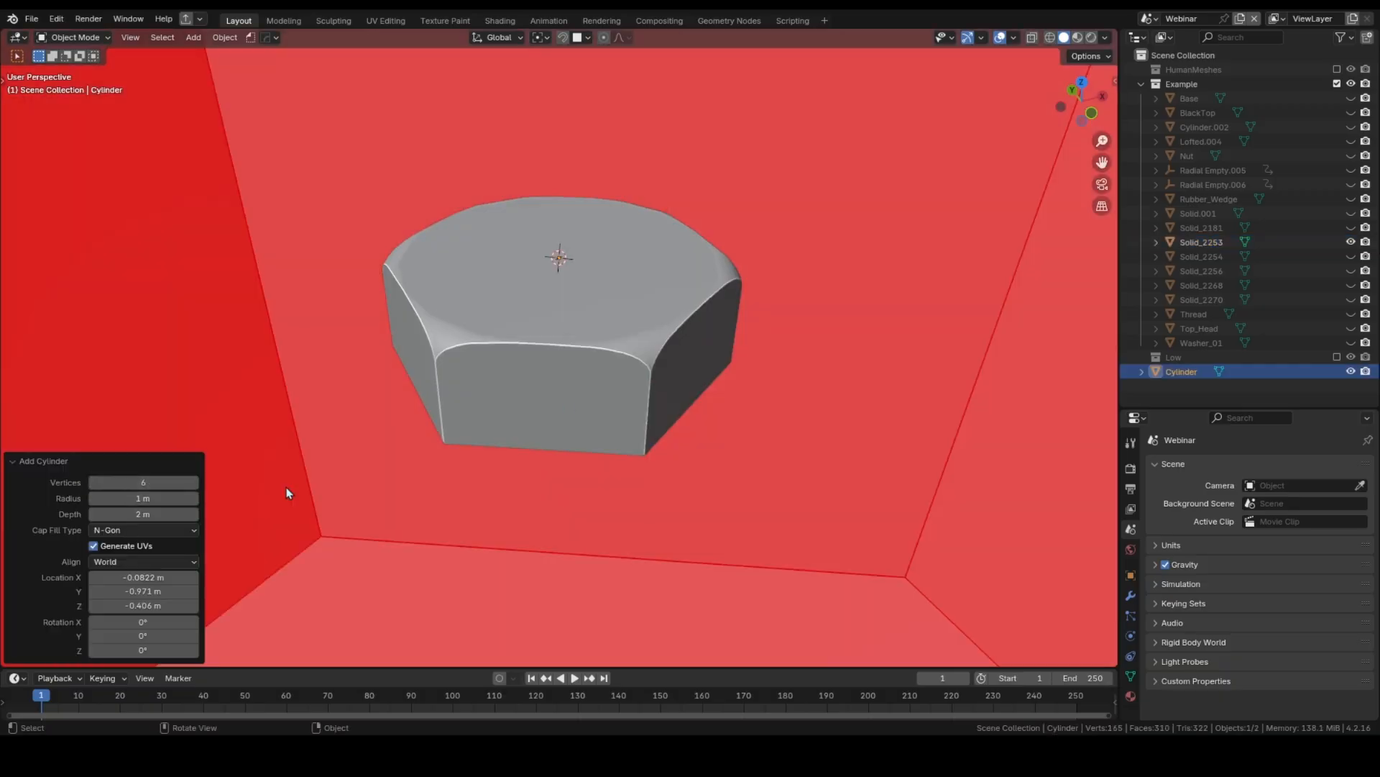
{"action": "key", "text": "s"}
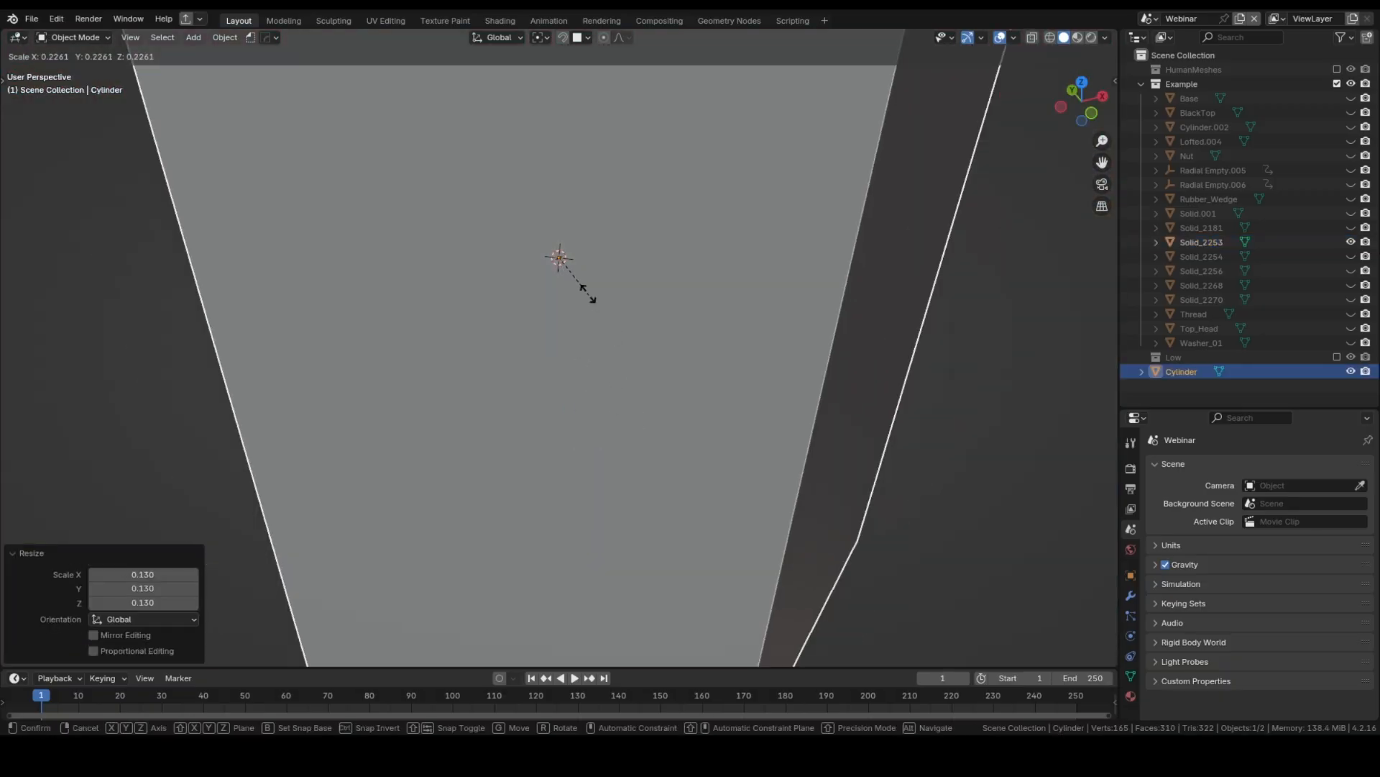
{"action": "left_click", "coordinate": [575, 277]}
Step: Move the cylinder's top face down along Z onto the nut's top surface, with snapping on
{"action": "key", "text": "Tab"}
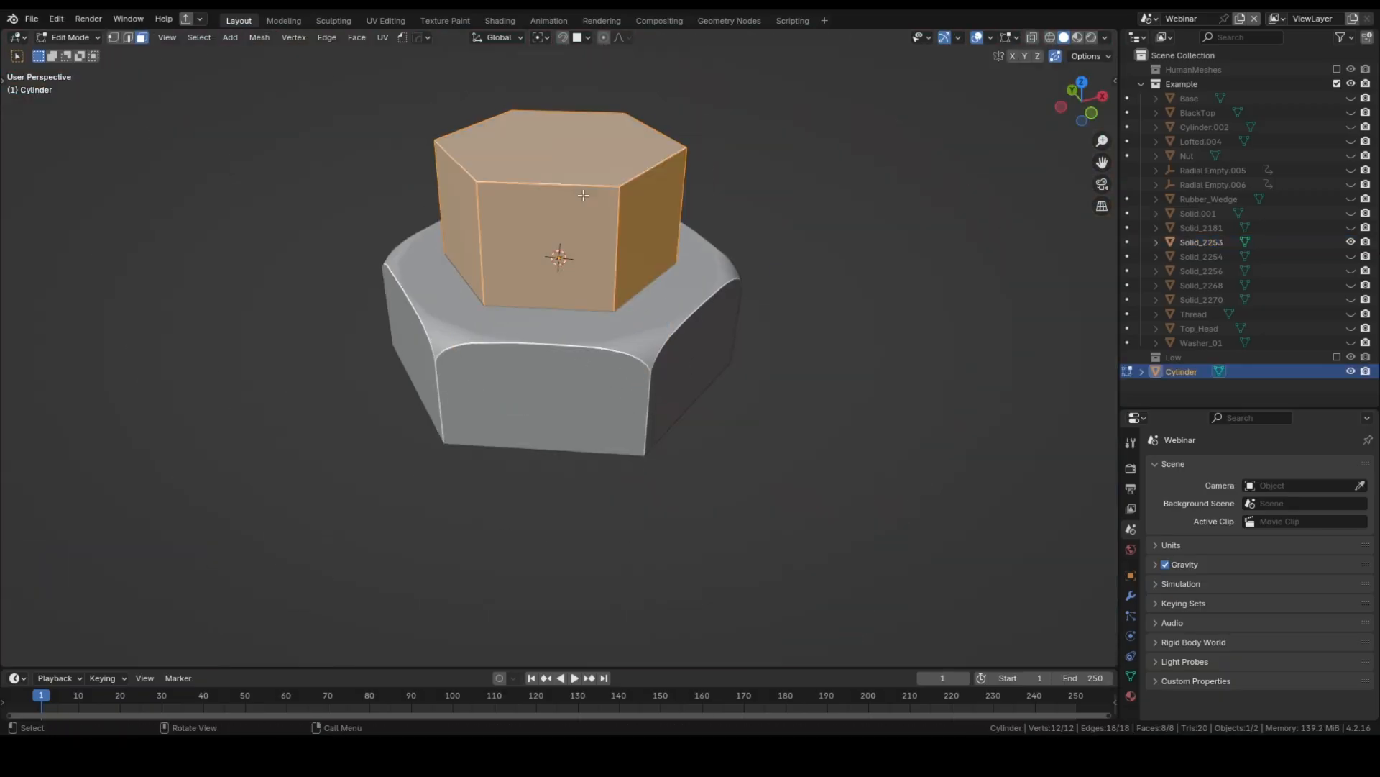
{"action": "left_click", "coordinate": [583, 171]}
{"action": "key", "text": "shift+Tab"}
{"action": "key", "text": "g"}
{"action": "key", "text": "z"}
{"action": "left_click", "coordinate": [584, 309]}
Step: Select the cylinder's bottom face through the mesh and move it along Z to the nut's underside
{"action": "key", "text": "alt+z"}
{"action": "left_click", "coordinate": [556, 373]}
{"action": "key", "text": "alt+z"}
{"action": "middle_click_drag", "start_coordinate": [557, 434], "coordinate": [549, 487]}
{"action": "key", "text": "g"}
{"action": "key", "text": "z"}
{"action": "left_click", "coordinate": [554, 497]}
Step: Scale the cylinder in X and Y only, keeping its height, until its hexagonal sides match the nut
{"action": "key", "text": "alt+z"}
{"action": "left_click", "coordinate": [480, 379], "text": "alt"}
{"action": "key", "text": "shift+Tab"}
{"action": "key", "text": "alt+z"}
{"action": "key", "text": "s"}
{"action": "key", "text": "shift+z"}
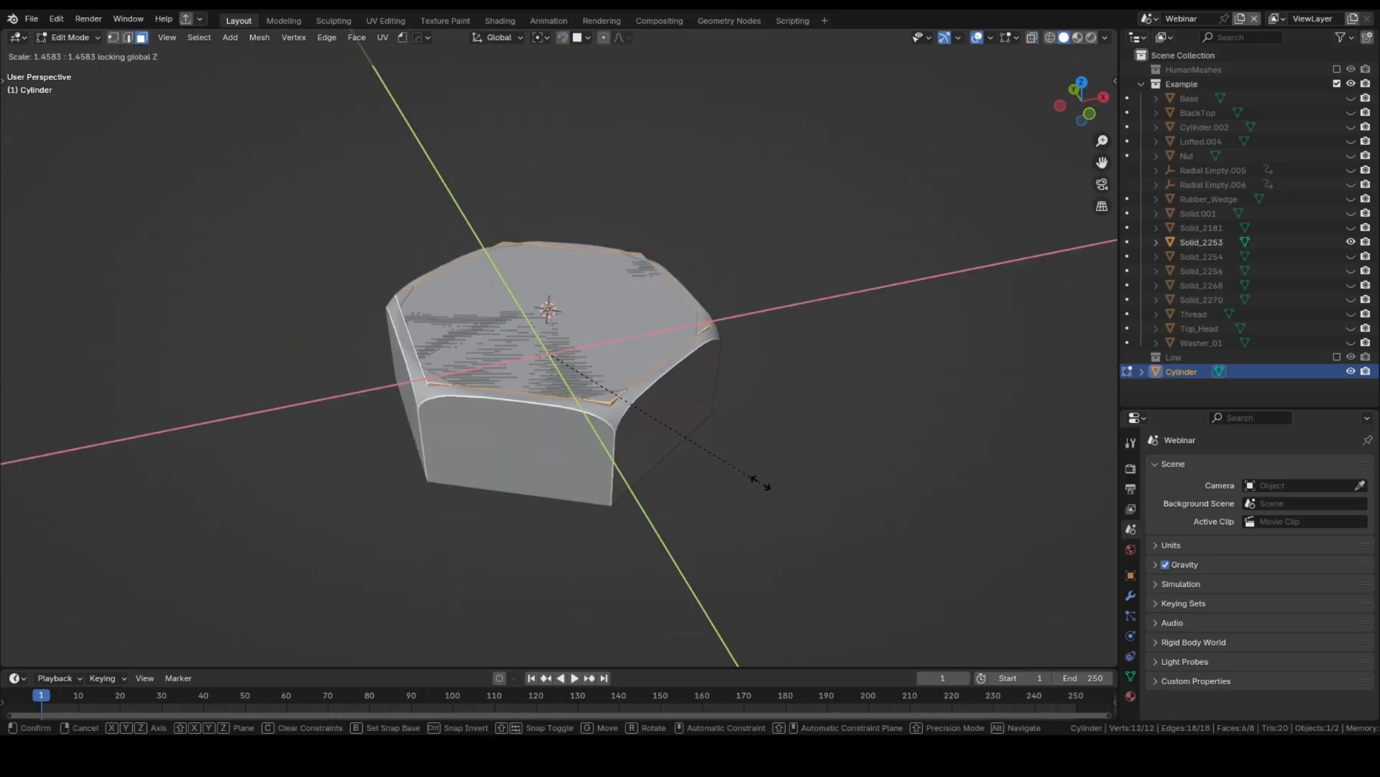
{"action": "left_click", "coordinate": [778, 492]}
Step: Add a centred vertical loop cut to each of the cylinder's six side faces
{"action": "key", "text": "ctrl+r"}
{"action": "left_click", "coordinate": [515, 402]}
{"action": "right_click", "coordinate": [515, 402]}
{"action": "key", "text": "ctrl+r"}
{"action": "key", "text": "alt+z"}
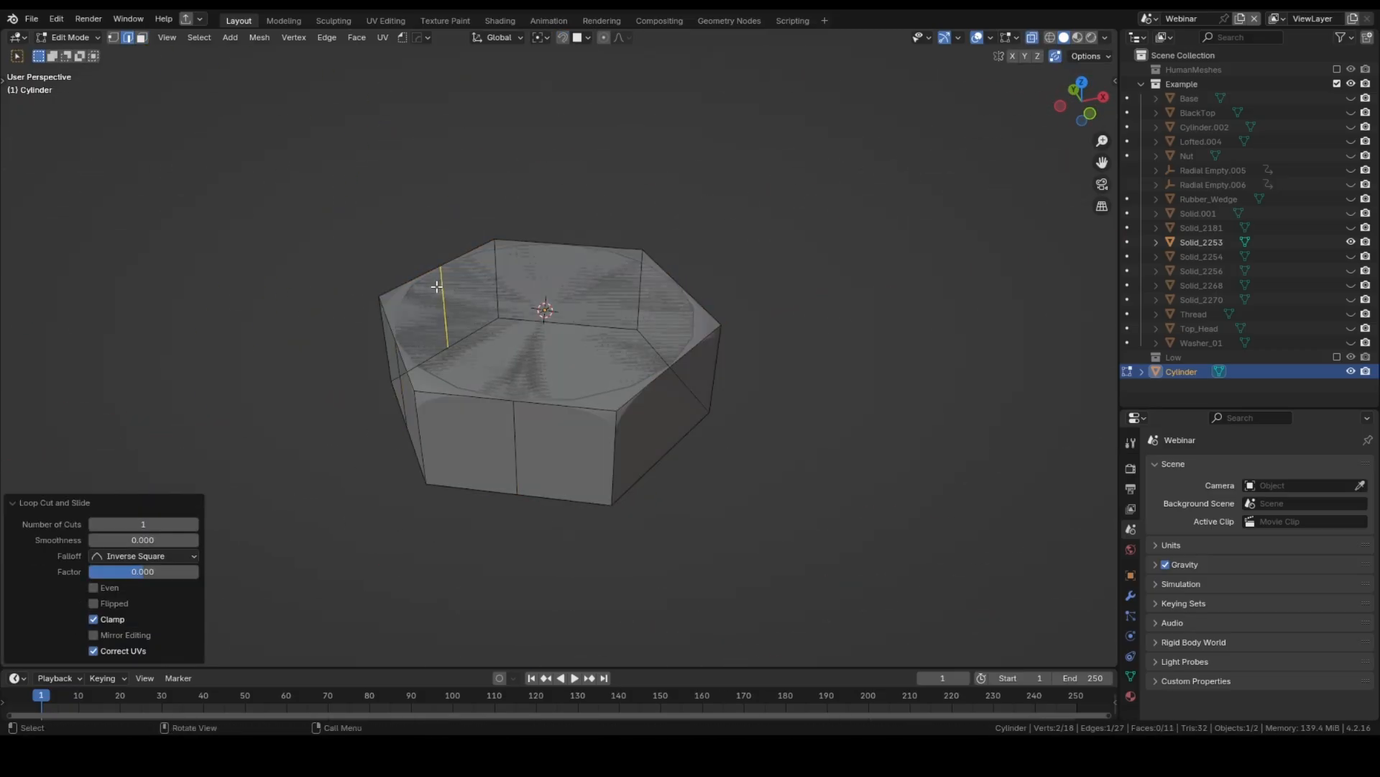
{"action": "left_click", "coordinate": [676, 404]}
{"action": "right_click", "coordinate": [675, 404]}
{"action": "middle_click_drag", "start_coordinate": [635, 397], "coordinate": [620, 431]}
Step: Select the six vertical corner edges, set the pivot to Active Element and try shortening the edges along Z
{"action": "left_click", "coordinate": [617, 458], "text": "ctrl+alt"}
{"action": "key", "text": "alt+z"}
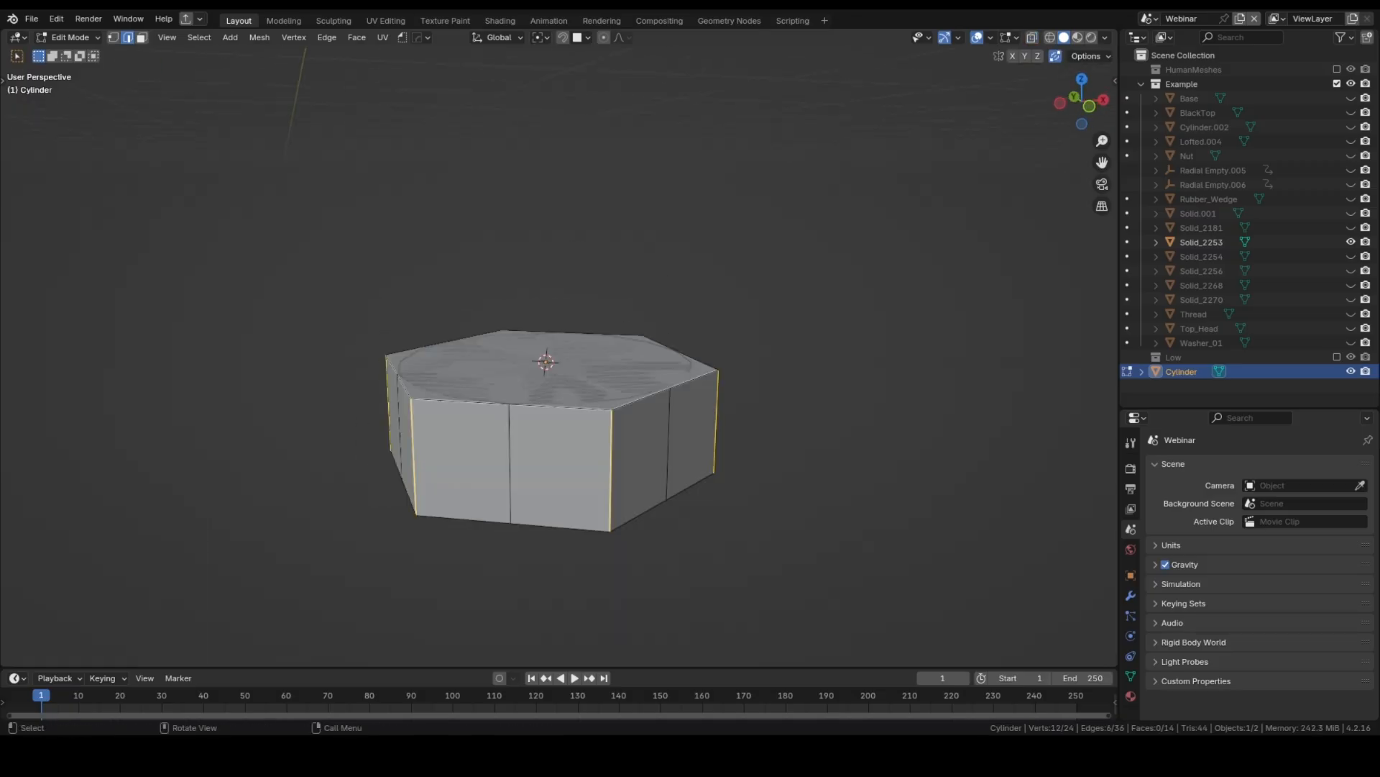
{"action": "middle_click_drag", "start_coordinate": [522, 468], "coordinate": [608, 538]}
{"action": "left_click", "coordinate": [541, 38]}
{"action": "left_click", "coordinate": [566, 112]}
{"action": "key", "text": "s"}
{"action": "key", "text": "z"}
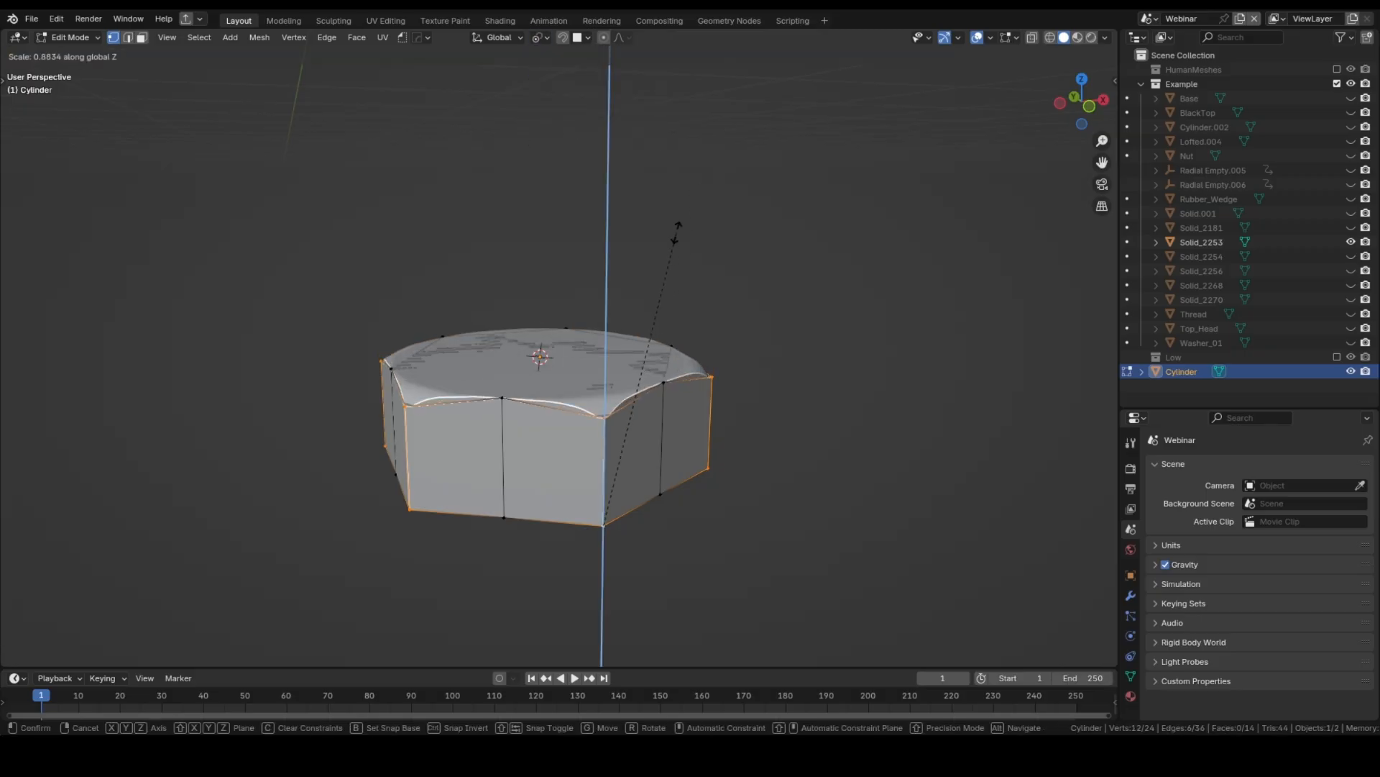
{"action": "right_click", "coordinate": [669, 240]}
Step: Inset the cylinder's top face slightly to form the inner edge of the nut's chamfer
{"action": "key", "text": "3"}
{"action": "left_click", "coordinate": [640, 367]}
{"action": "key", "text": "i"}
{"action": "left_click", "coordinate": [729, 392]}
Step: Select the six vertical corner edges again and shorten them slightly along Z from their bottom vertices, matching the nut's lowered corners
{"action": "key", "text": "2"}
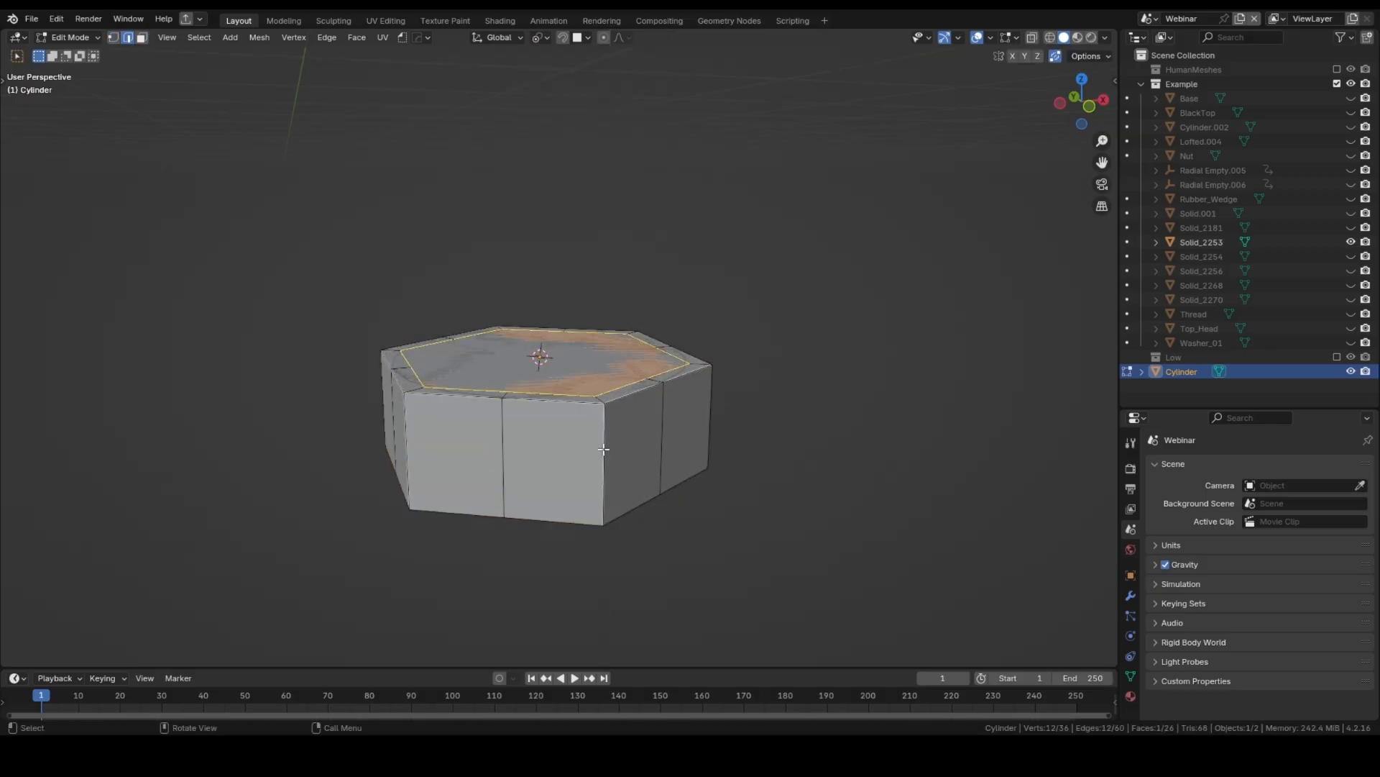
{"action": "left_click", "coordinate": [607, 454], "text": "ctrl+alt"}
{"action": "key", "text": "F3"}
{"action": "left_click", "coordinate": [552, 461]}
{"action": "key", "text": "s"}
{"action": "key", "text": "z"}
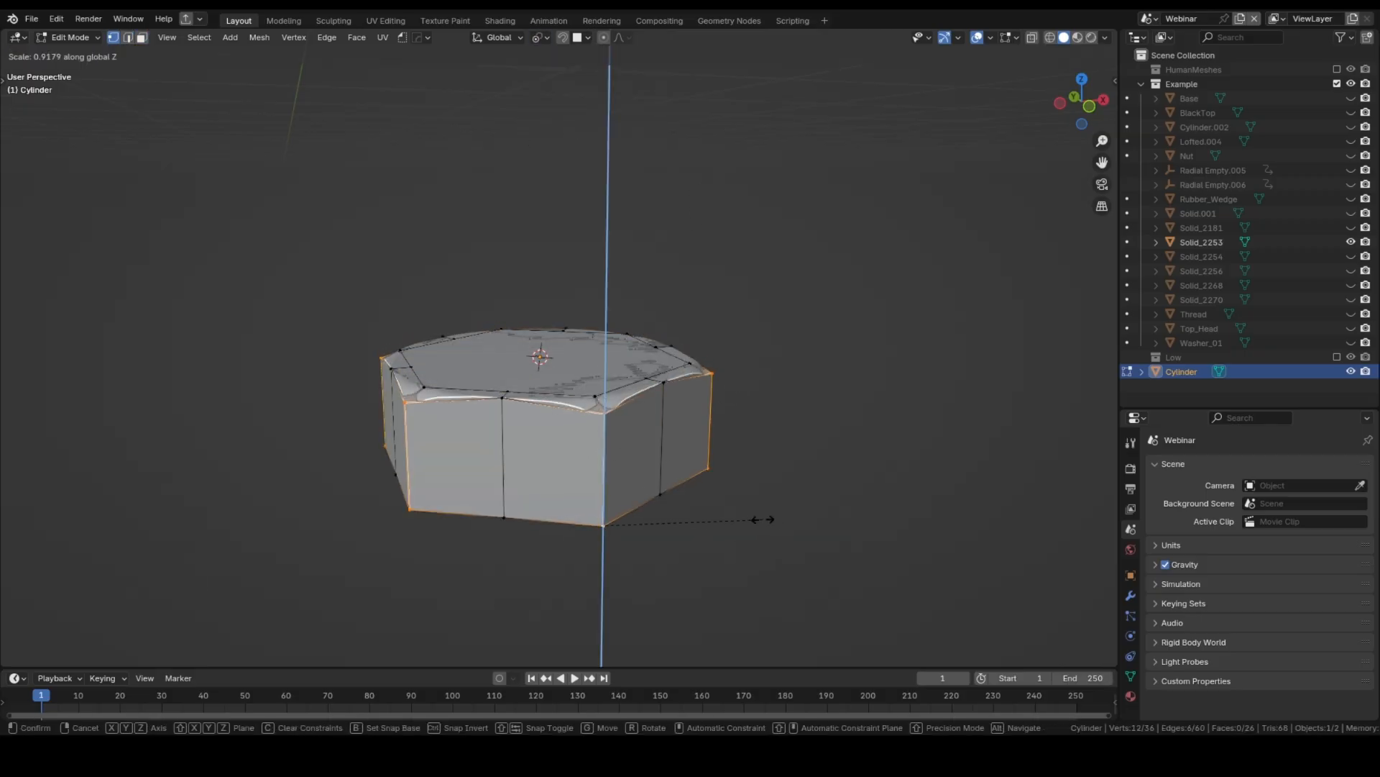
{"action": "left_click", "coordinate": [731, 520]}
Step: Isolate the cylinder in Object Mode and apply Ssharp sharpening with 75° sharpness and a 60° smooth angle
{"action": "key", "text": "Tab"}
{"action": "key", "text": "shift+h"}
{"action": "middle_click_drag", "start_coordinate": [566, 402], "coordinate": [580, 430]}
{"action": "key", "text": "q"}
{"action": "left_click", "coordinate": [526, 419]}
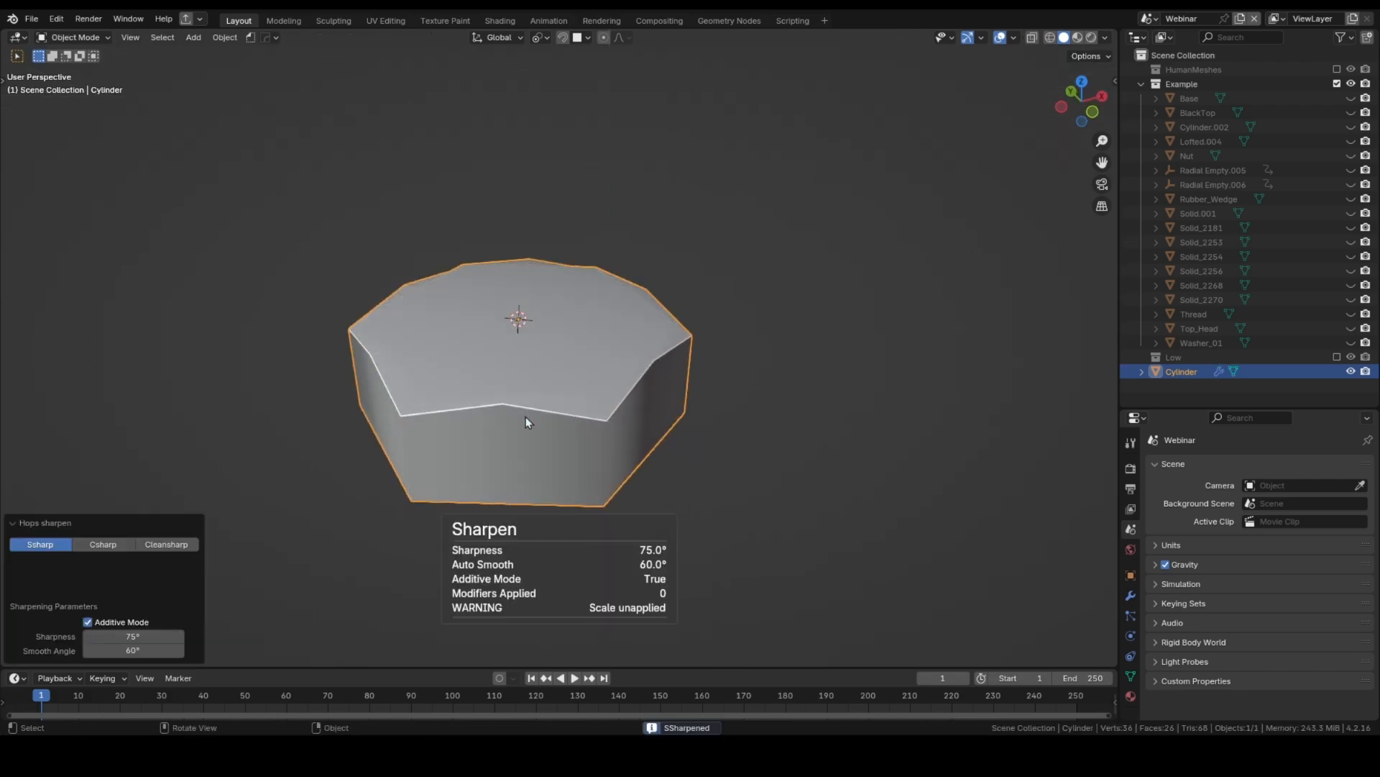
Step: Select the inset top face's edge loop and round it with To Sphere at factor 1
{"action": "key", "text": "Tab"}
{"action": "key", "text": "2"}
{"action": "left_click", "coordinate": [474, 386], "text": "alt"}
{"action": "key", "text": "t"}
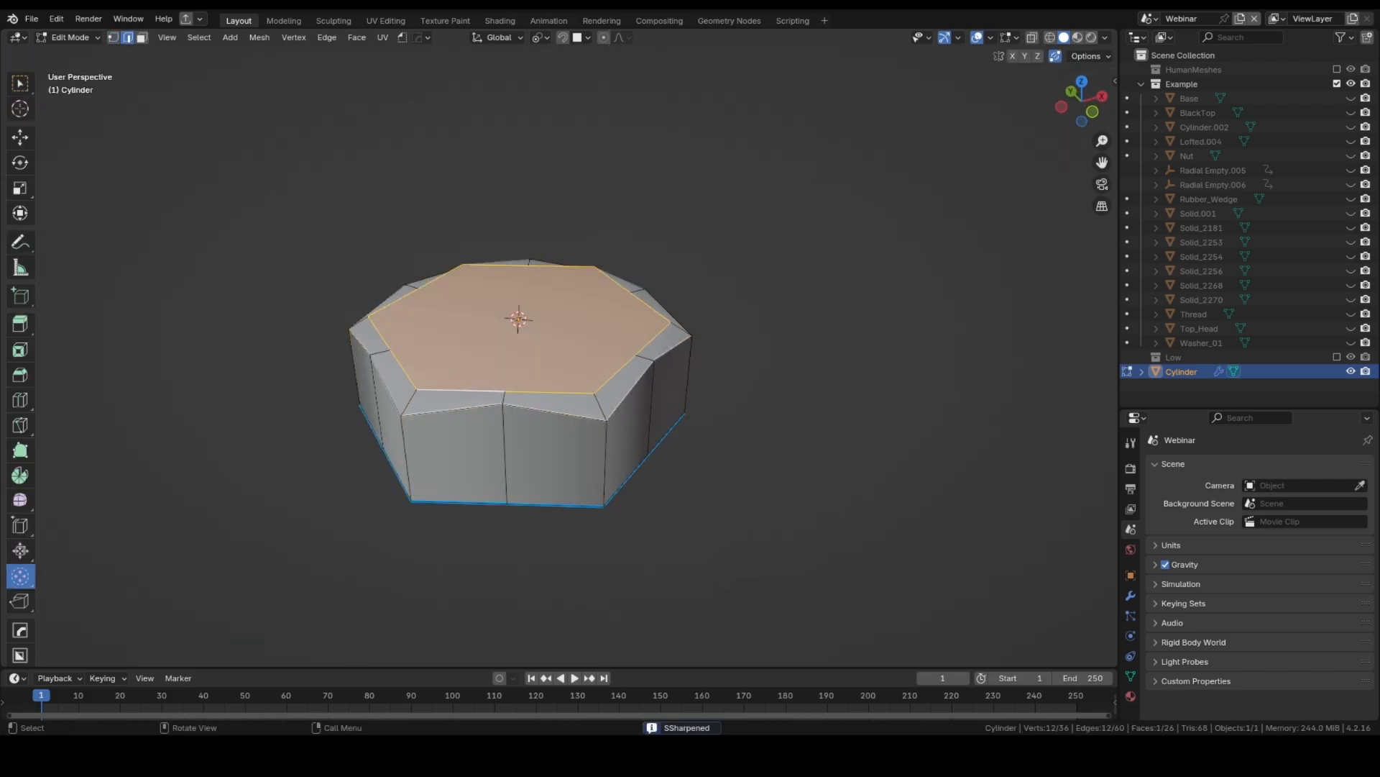
{"action": "left_click", "coordinate": [542, 38]}
{"action": "left_click", "coordinate": [568, 73]}
{"action": "left_click_drag", "start_coordinate": [348, 256], "coordinate": [884, 287]}
{"action": "middle_click_drag", "start_coordinate": [471, 432], "coordinate": [468, 407]}
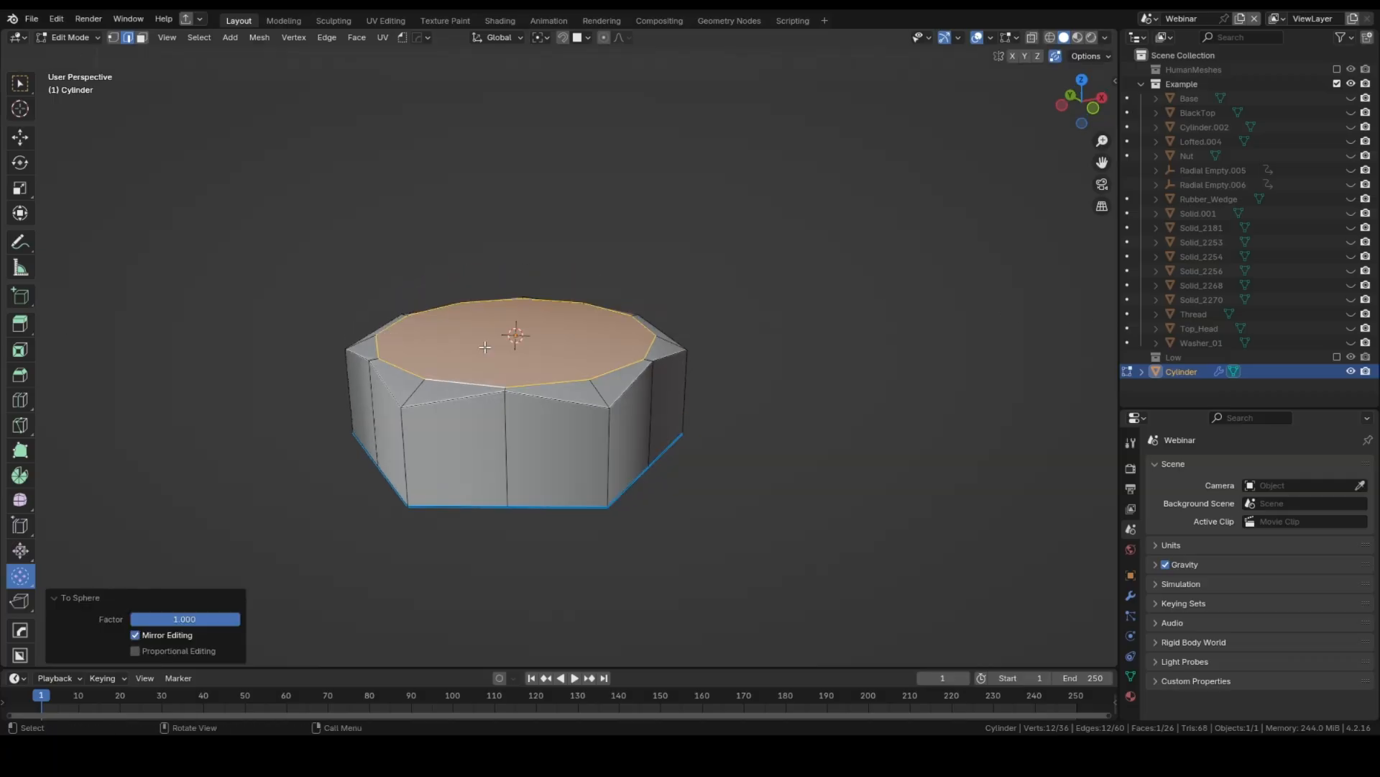
Step: Mark the rounded top loop and the nut's outer upper rim as sharp edges
{"action": "key", "text": "q"}
{"action": "left_click", "coordinate": [467, 404]}
{"action": "left_click", "coordinate": [466, 402], "text": "alt"}
{"action": "key", "text": "q"}
{"action": "left_click", "coordinate": [604, 440]}
Step: Select the vertical side edges, thin the selection with Checker Deselect and return to Object Mode
{"action": "left_click", "coordinate": [607, 440], "text": "ctrl+alt"}
{"action": "key", "text": "F3"}
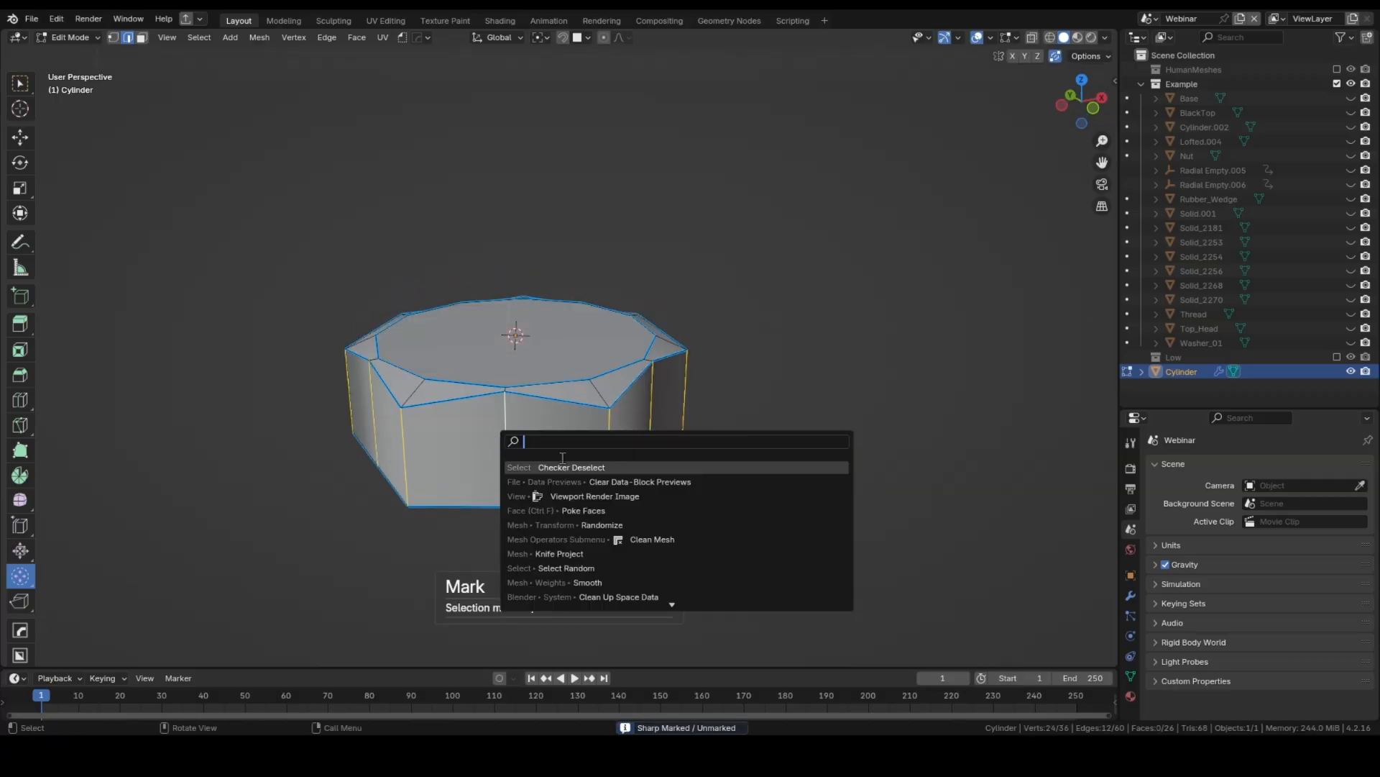
{"action": "left_click", "coordinate": [565, 463]}
{"action": "key", "text": "Tab"}
{"action": "middle_click_drag", "start_coordinate": [564, 464], "coordinate": [404, 465]}
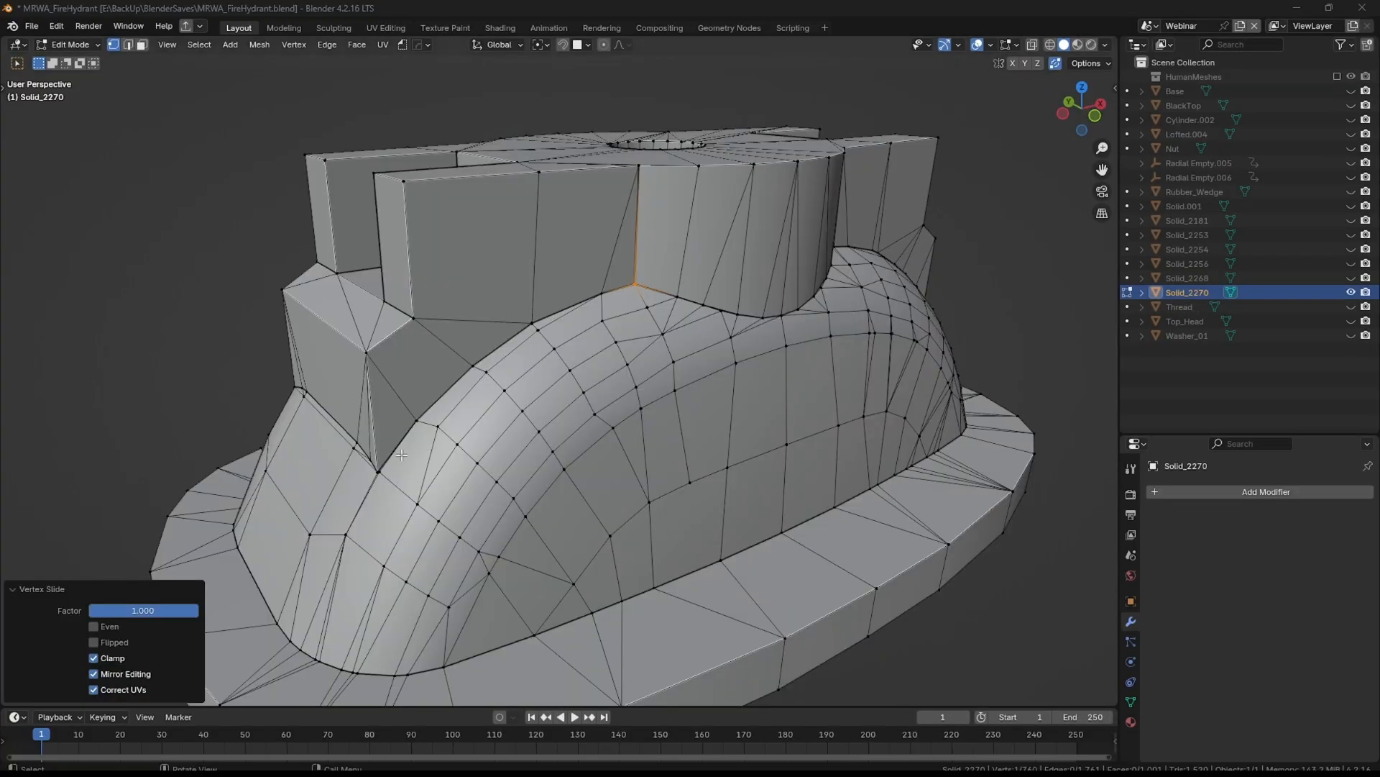
Step: Examine the topology of the triangulated Solid_2270 head and the finished Head_low mesh
{"action": "middle_click_drag", "start_coordinate": [401, 455], "coordinate": [489, 450]}
{"action": "key", "text": "2"}
{"action": "key", "text": "Tab"}
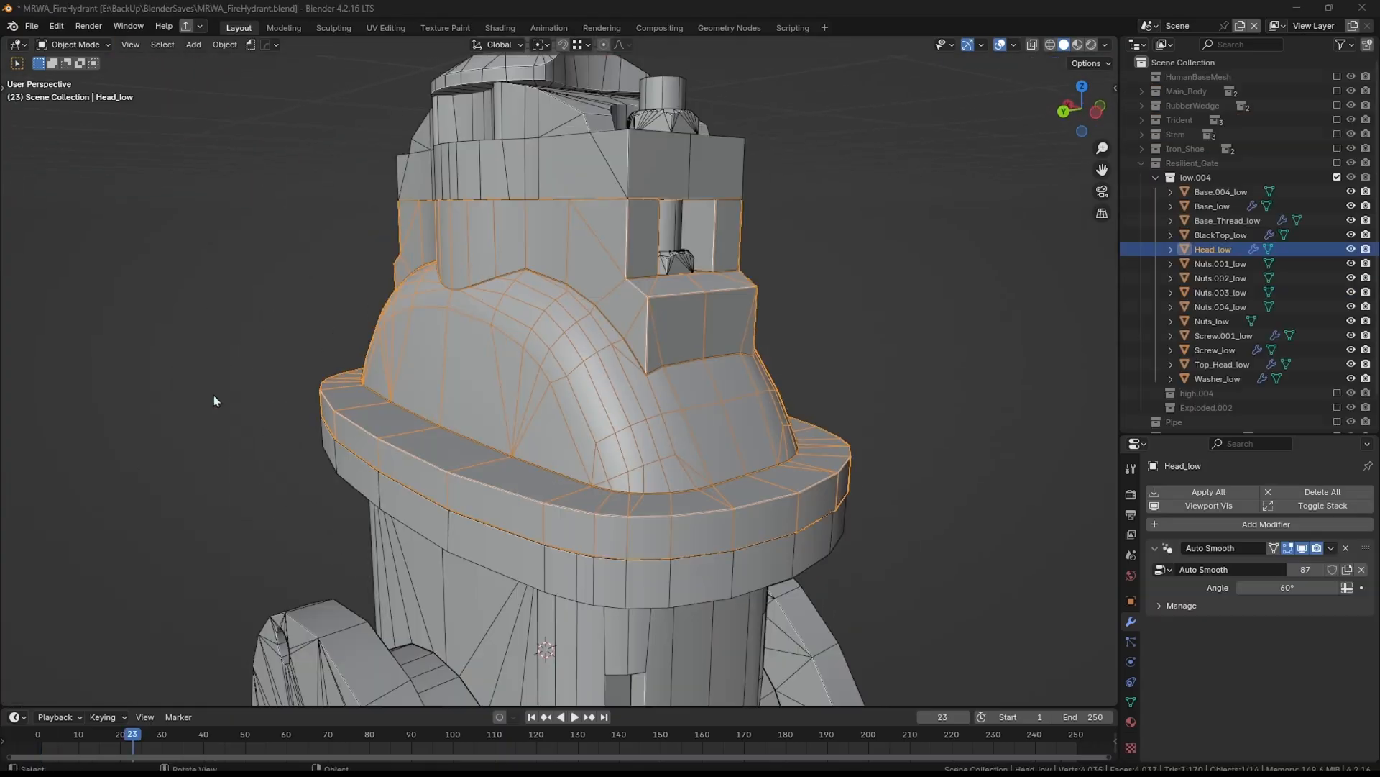
{"action": "left_click", "coordinate": [214, 395]}
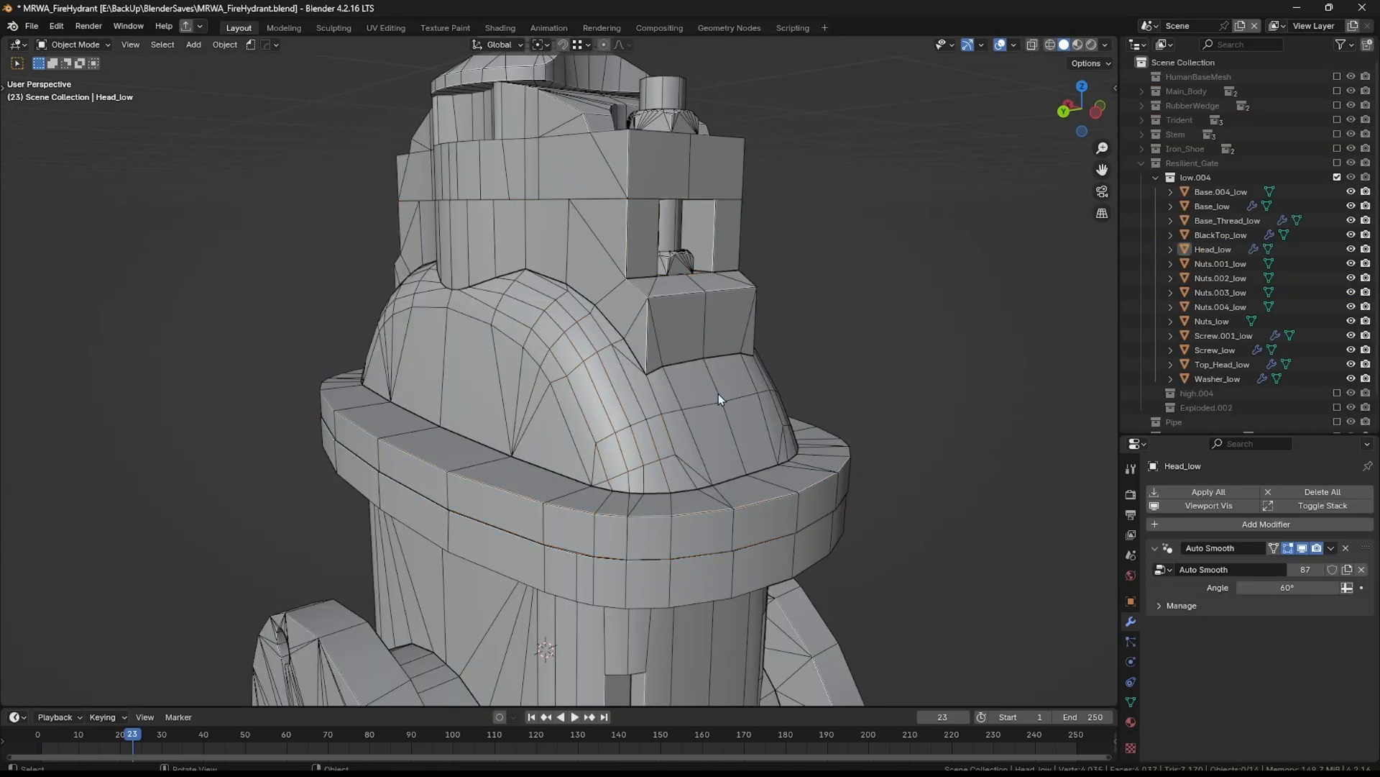
{"action": "left_click", "coordinate": [706, 407]}
{"action": "middle_click_drag", "start_coordinate": [810, 394], "coordinate": [796, 346], "text": "shift"}
{"action": "left_click", "coordinate": [804, 353]}
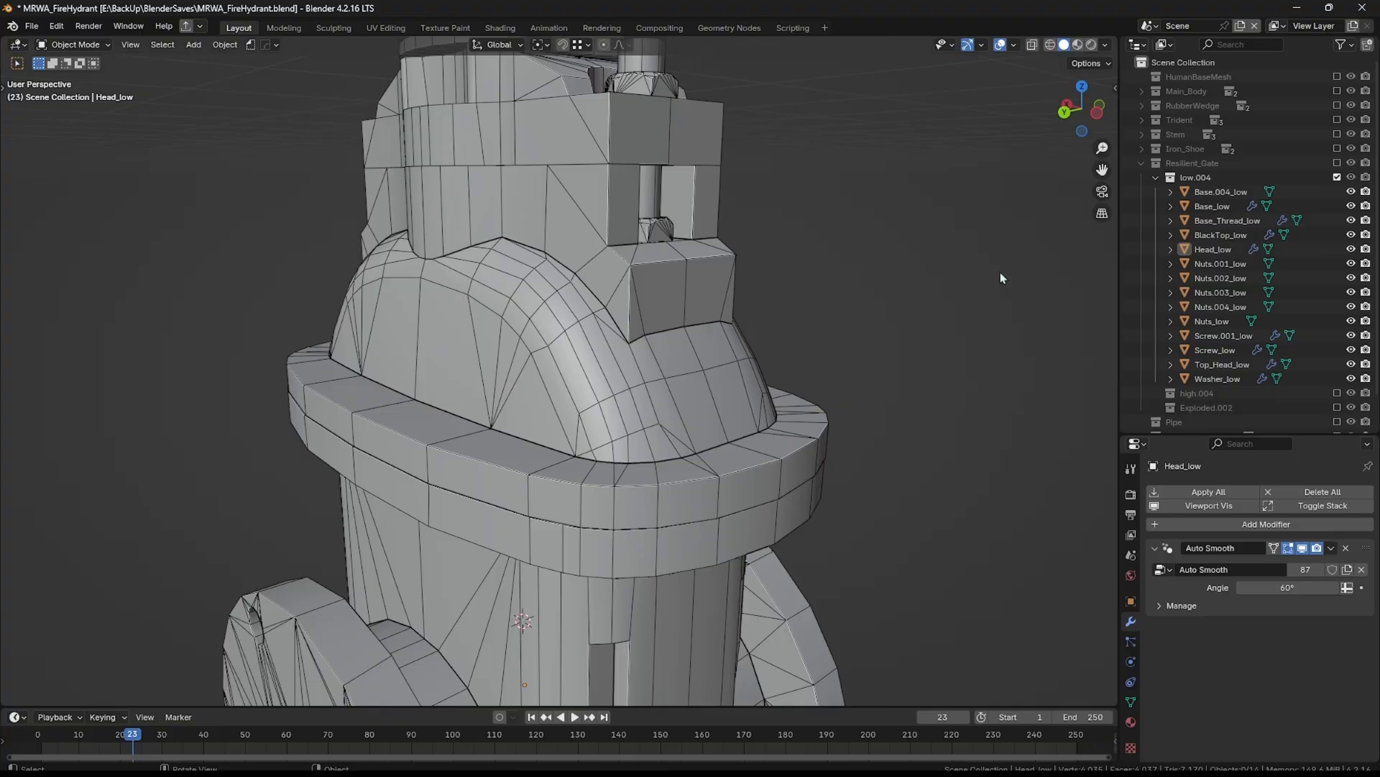
Step: Copy Solid_2270 from the Webinar scene and paste it into the scene named Scene
{"action": "left_click", "coordinate": [1150, 25]}
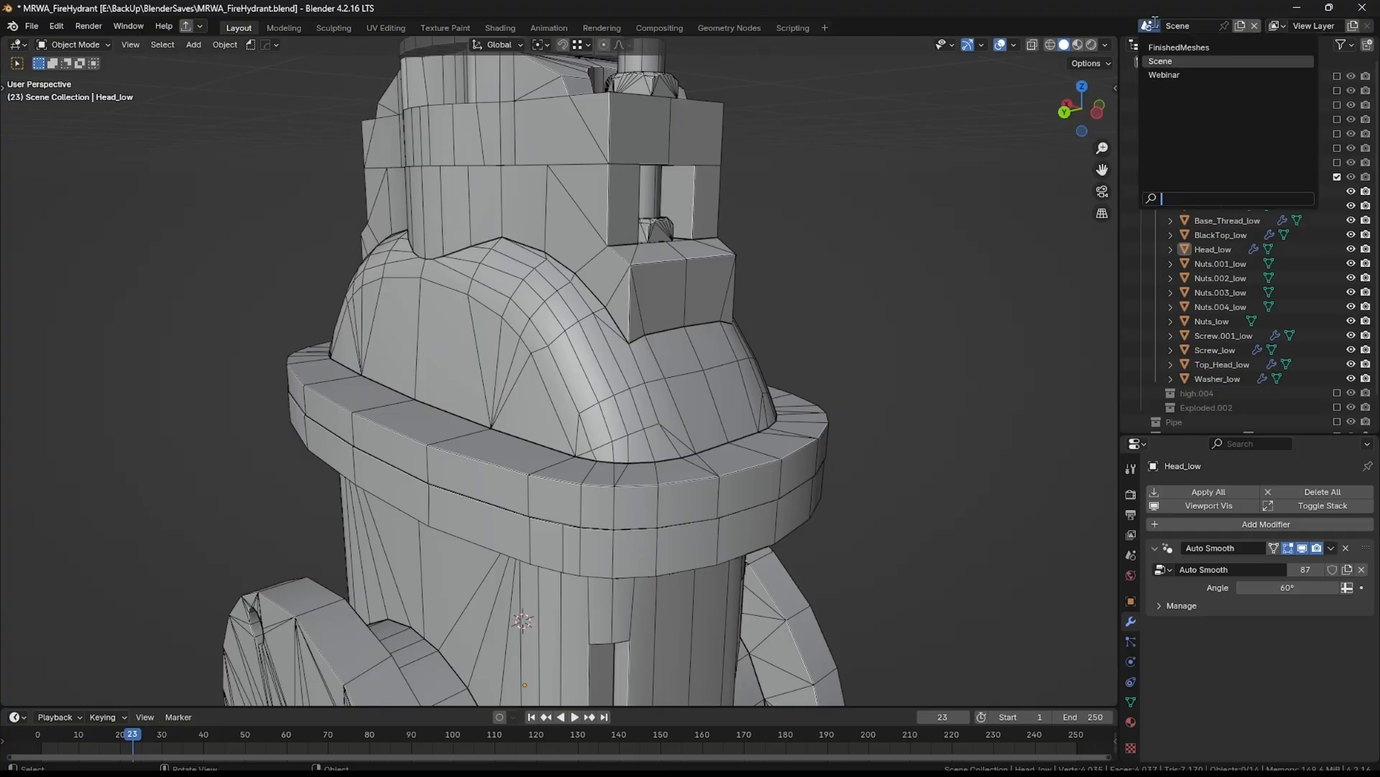
{"action": "left_click", "coordinate": [1177, 74]}
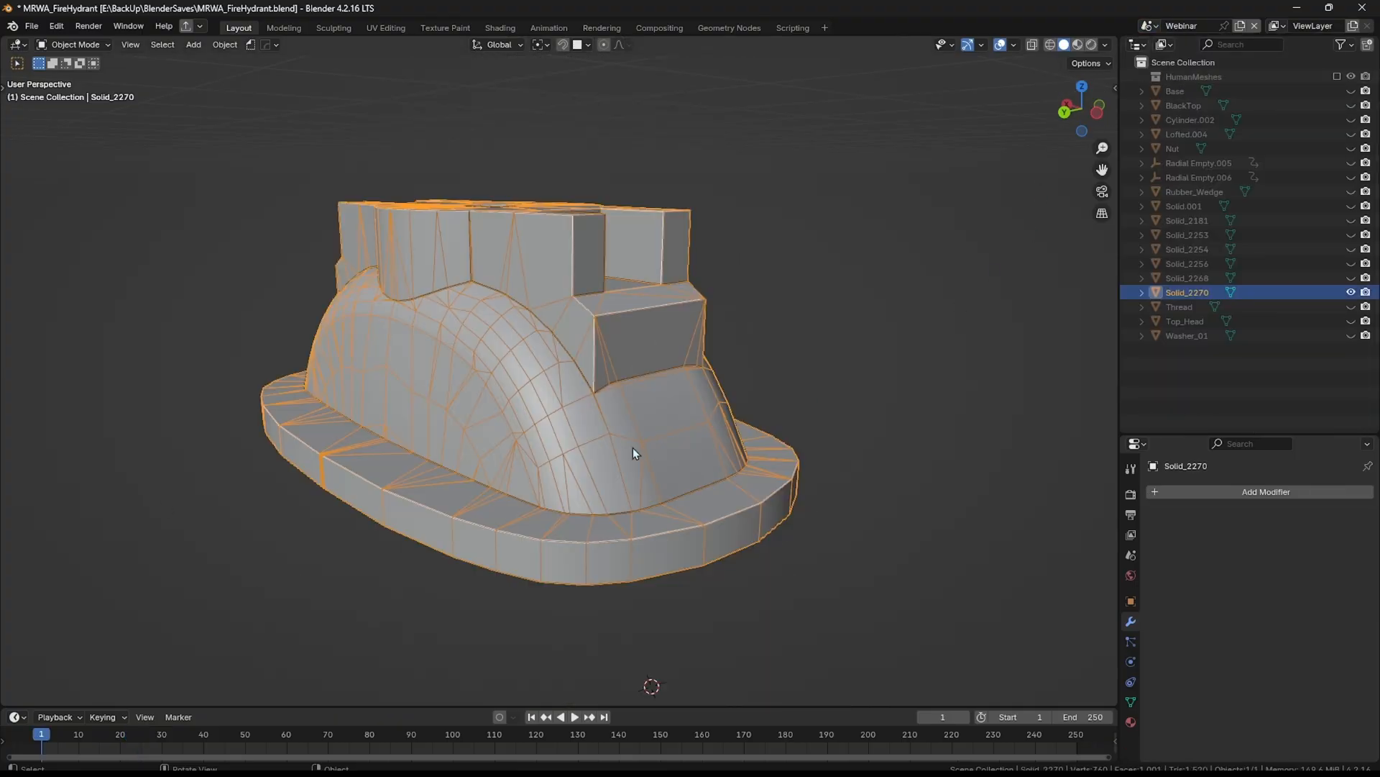
{"action": "left_click", "coordinate": [1149, 27]}
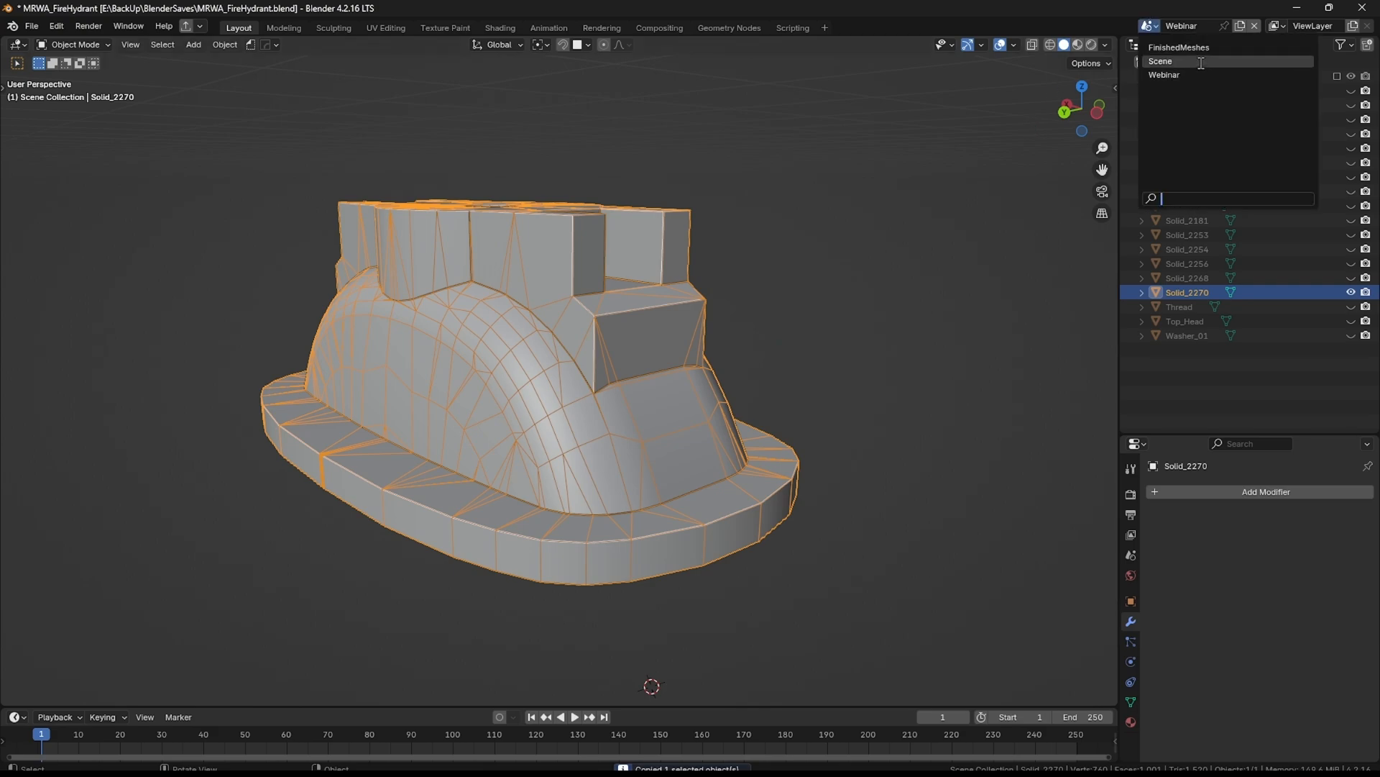
{"action": "left_click", "coordinate": [1202, 60]}
{"action": "key", "text": "ctrl+v"}
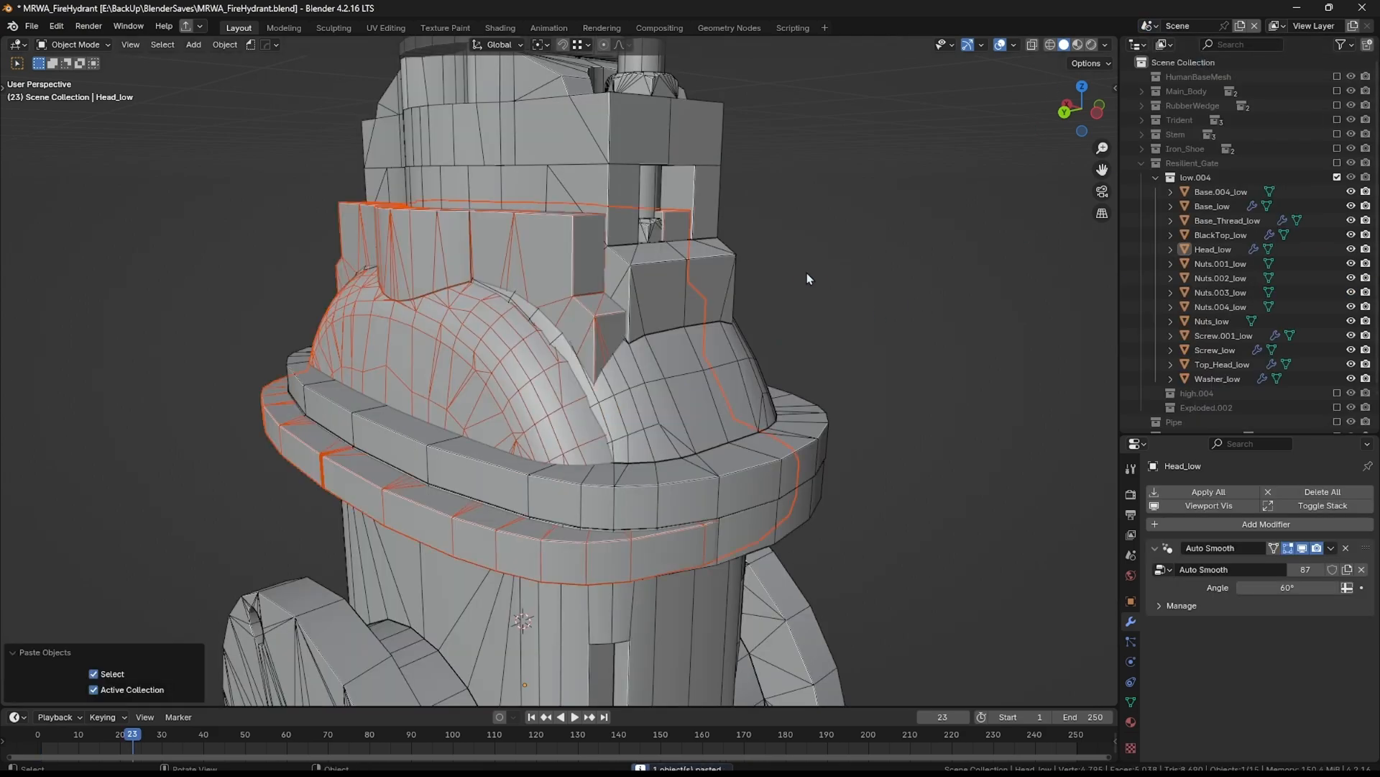
Step: Move the pasted head along Y until it stands clear beside the valve assembly
{"action": "middle_click_drag", "start_coordinate": [807, 274], "coordinate": [775, 289]}
{"action": "scroll", "coordinate": [479, 368], "scroll_direction": "down", "scroll_amount": 4}
{"action": "key", "text": "g"}
{"action": "key", "text": "y"}
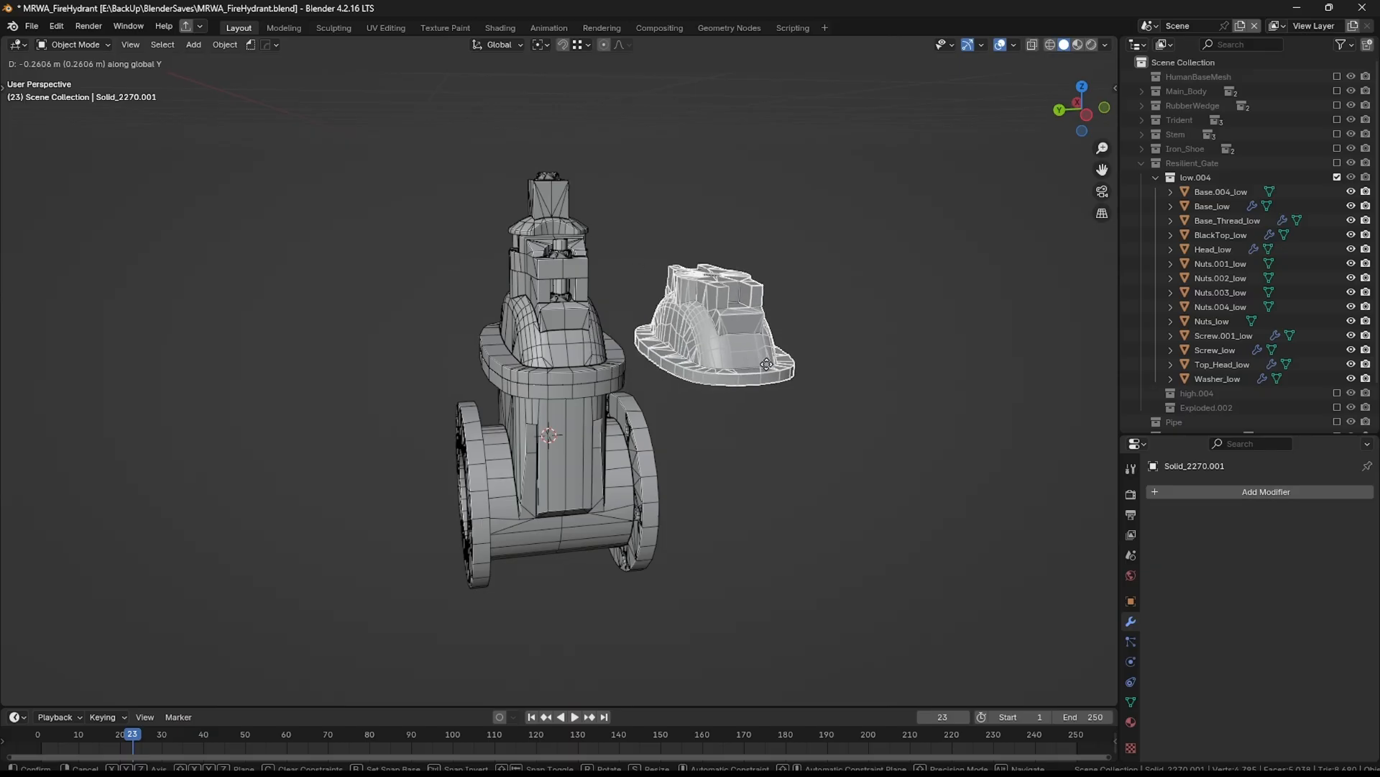
{"action": "left_click", "coordinate": [649, 366]}
Step: Isolate Head_low and the pasted head, hiding all other valve parts, and clear the selection
{"action": "scroll", "coordinate": [561, 357], "scroll_direction": "up", "scroll_amount": 3}
{"action": "key", "text": "a"}
{"action": "key", "text": "a"}
{"action": "left_click", "coordinate": [559, 356]}
{"action": "left_click", "coordinate": [821, 371], "text": "shift"}
{"action": "key", "text": "shift+h"}
{"action": "key", "text": "a"}
{"action": "key", "text": "a"}
Step: Compare the topology of the pasted head and Head_low from the outside and from the hollow underside
{"action": "middle_click_drag", "start_coordinate": [721, 308], "coordinate": [404, 333]}
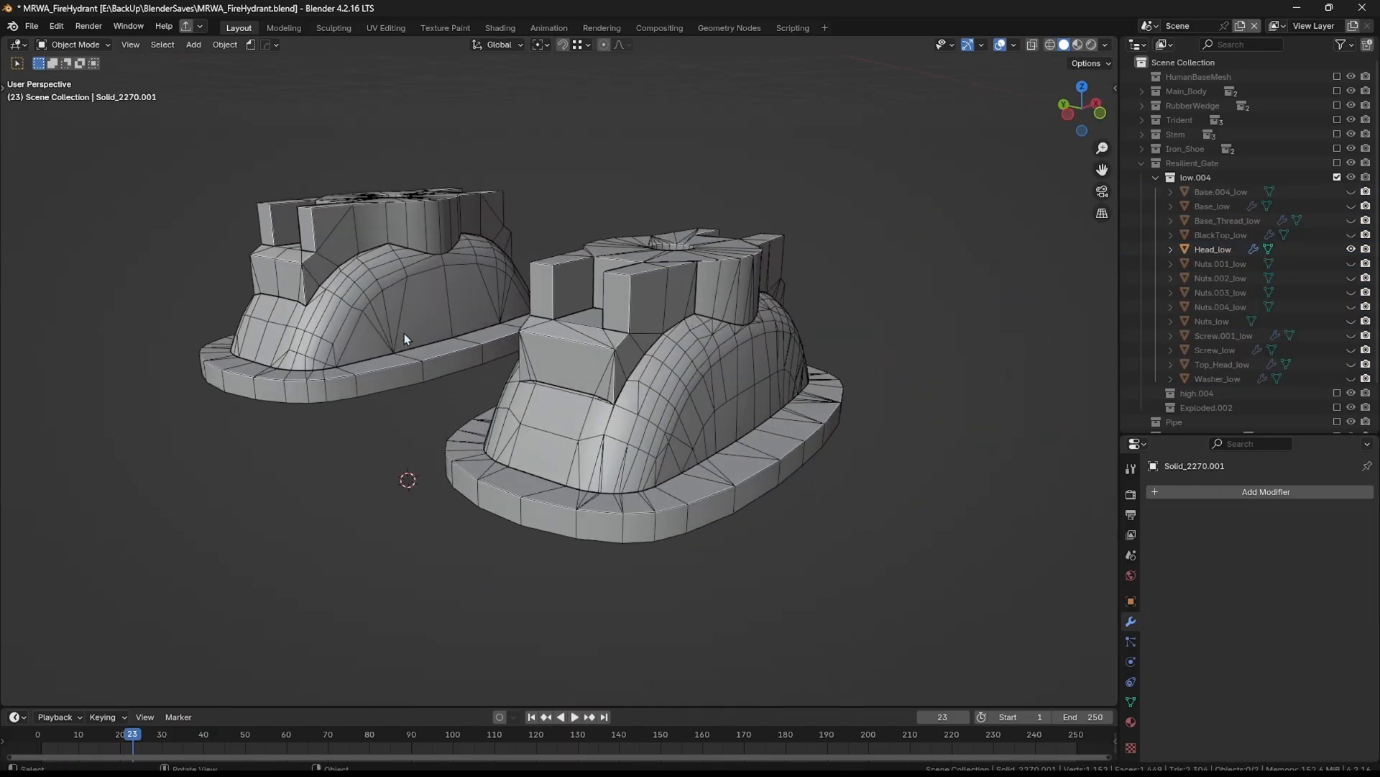
{"action": "left_click", "coordinate": [404, 333]}
{"action": "middle_click_drag", "start_coordinate": [403, 278], "coordinate": [467, 281]}
{"action": "key", "text": "a"}
{"action": "key", "text": "a"}
{"action": "middle_click_drag", "start_coordinate": [724, 268], "coordinate": [673, 295]}
{"action": "scroll", "coordinate": [628, 306], "scroll_direction": "up", "scroll_amount": 2}
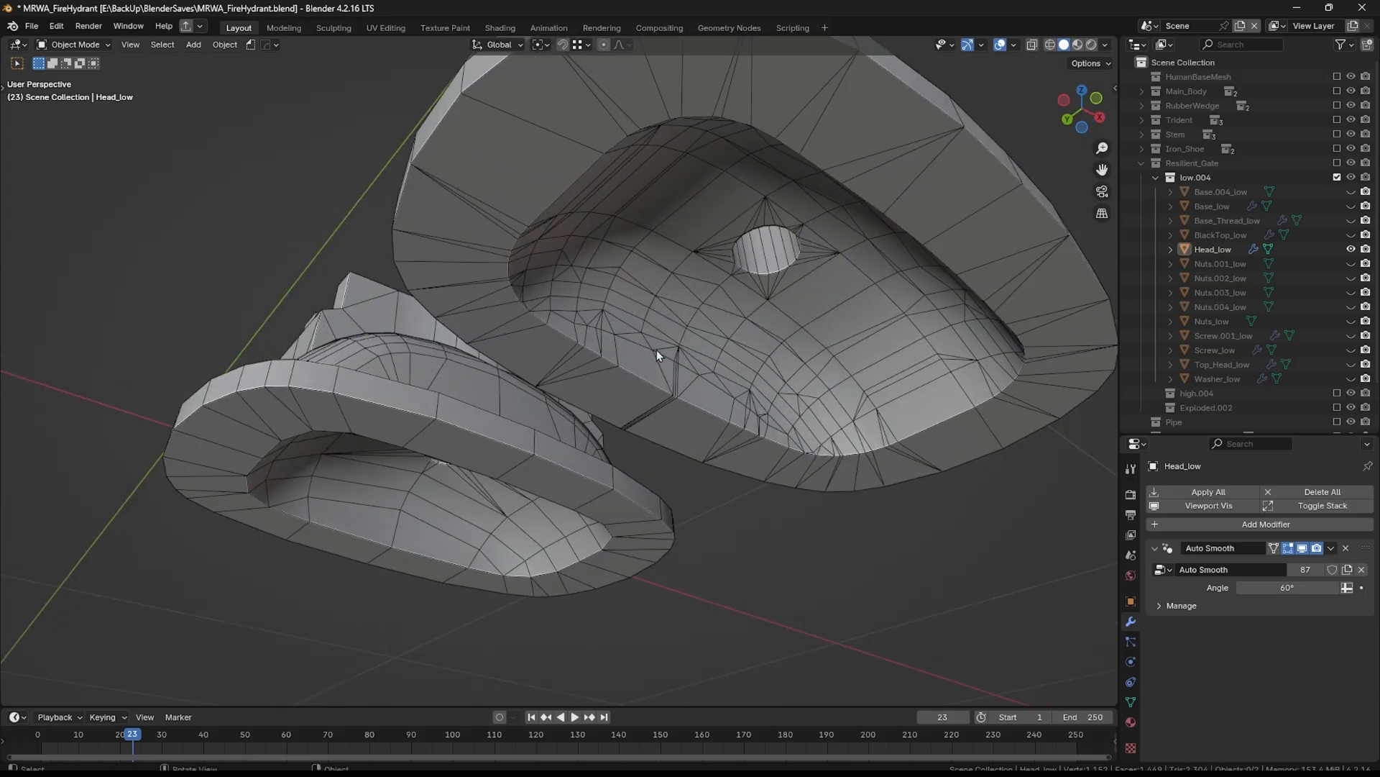
{"action": "middle_click_drag", "start_coordinate": [403, 511], "coordinate": [434, 450]}
{"action": "left_click", "coordinate": [434, 451]}
{"action": "middle_click_drag", "start_coordinate": [548, 481], "coordinate": [568, 535]}
{"action": "middle_click_drag", "start_coordinate": [391, 187], "coordinate": [443, 360]}
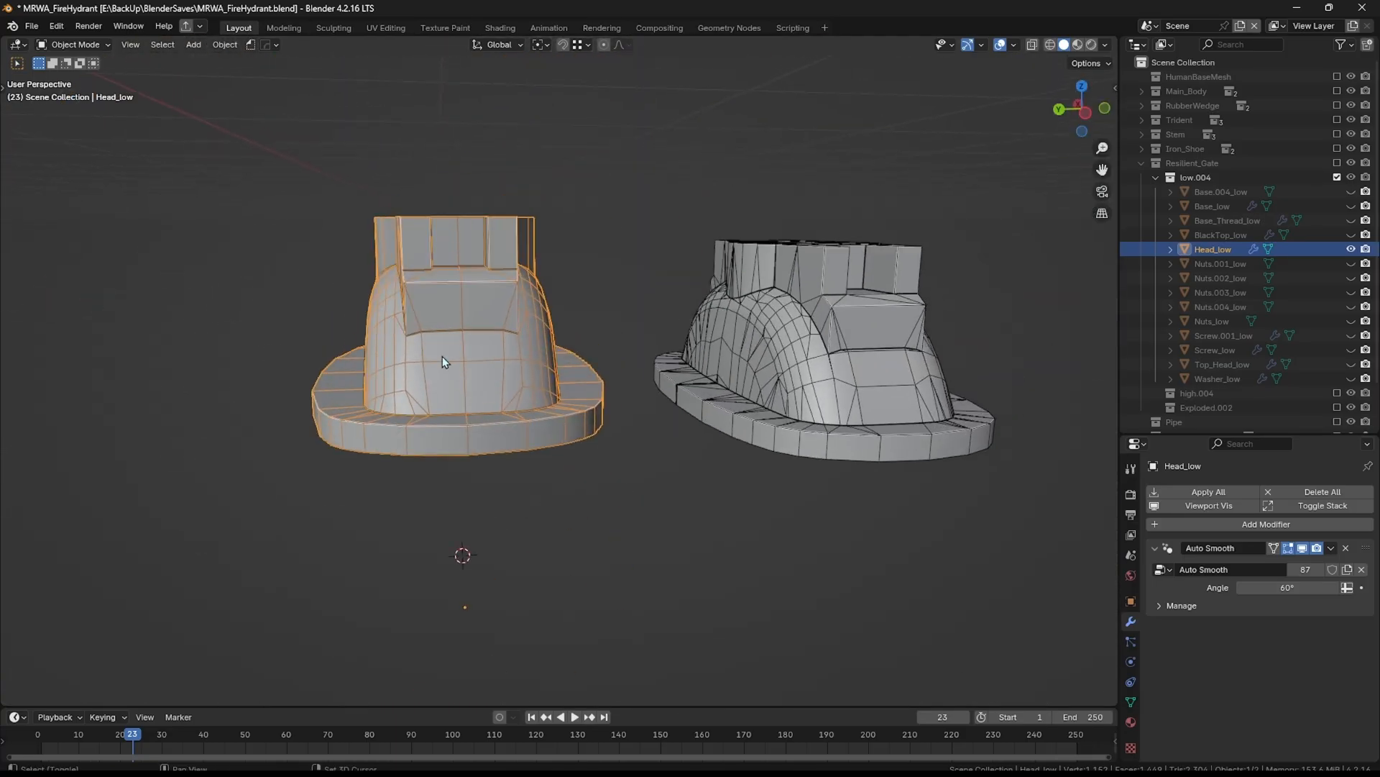
Step: Isolate Head_low and the pasted head in turn to compare their mesh statistics, and reveal all parts
{"action": "key", "text": "shift+h"}
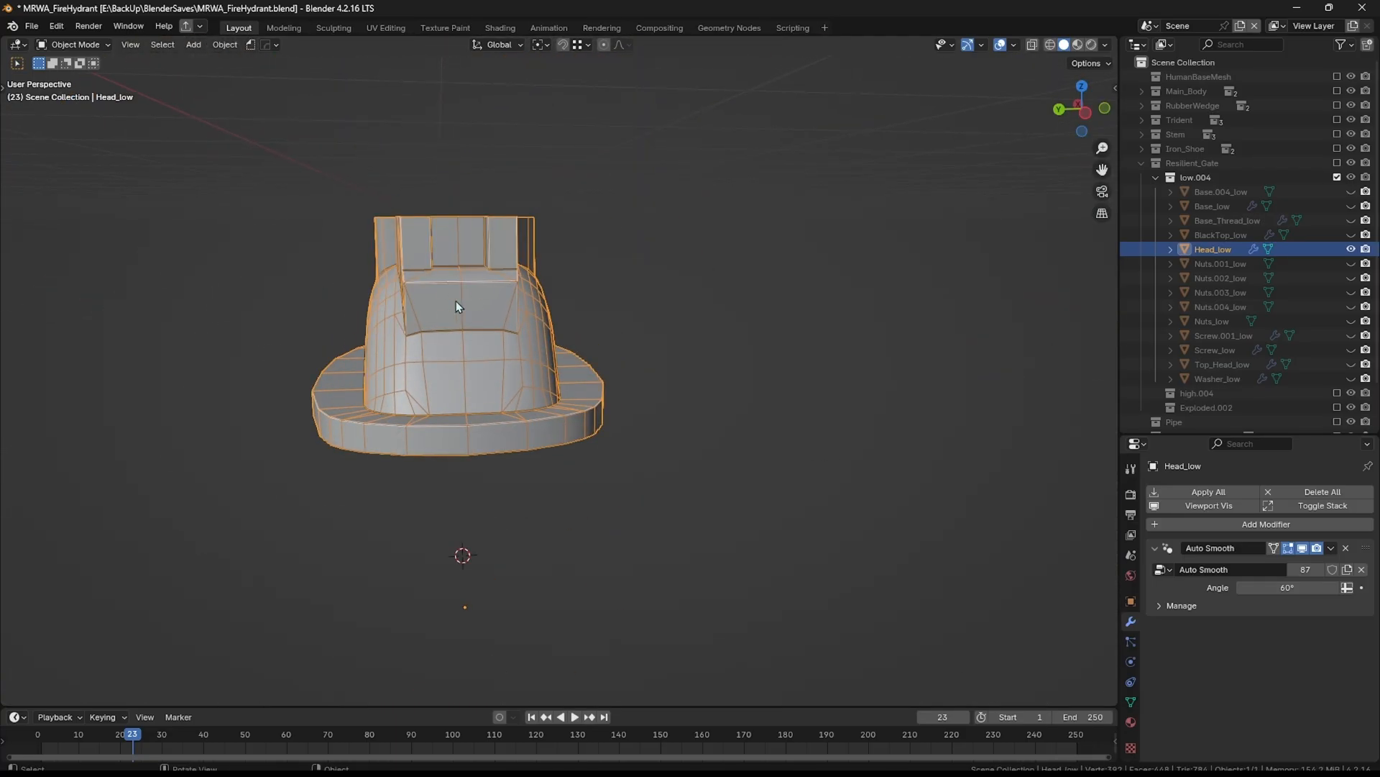
{"action": "middle_click_drag", "start_coordinate": [455, 300], "coordinate": [478, 302]}
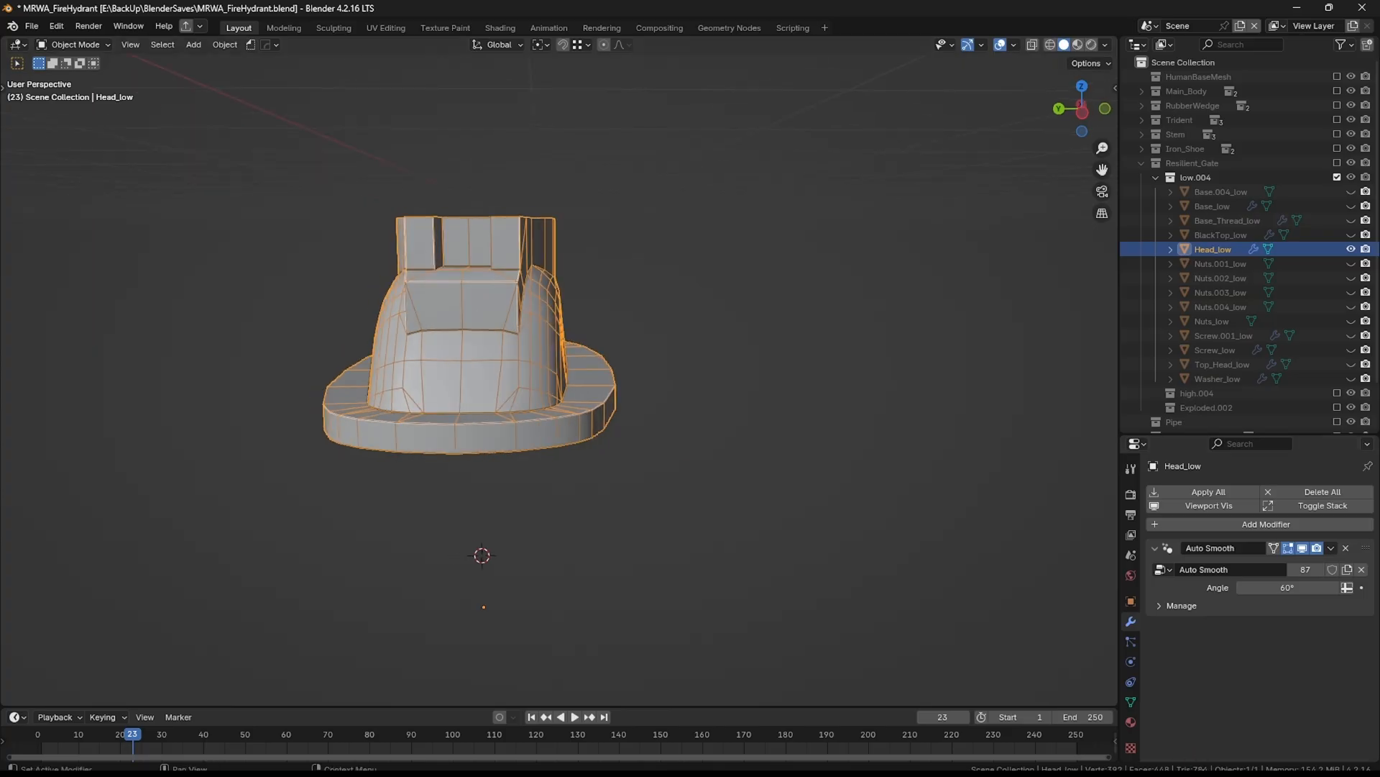
{"action": "key", "text": "alt+h"}
{"action": "left_click", "coordinate": [817, 360]}
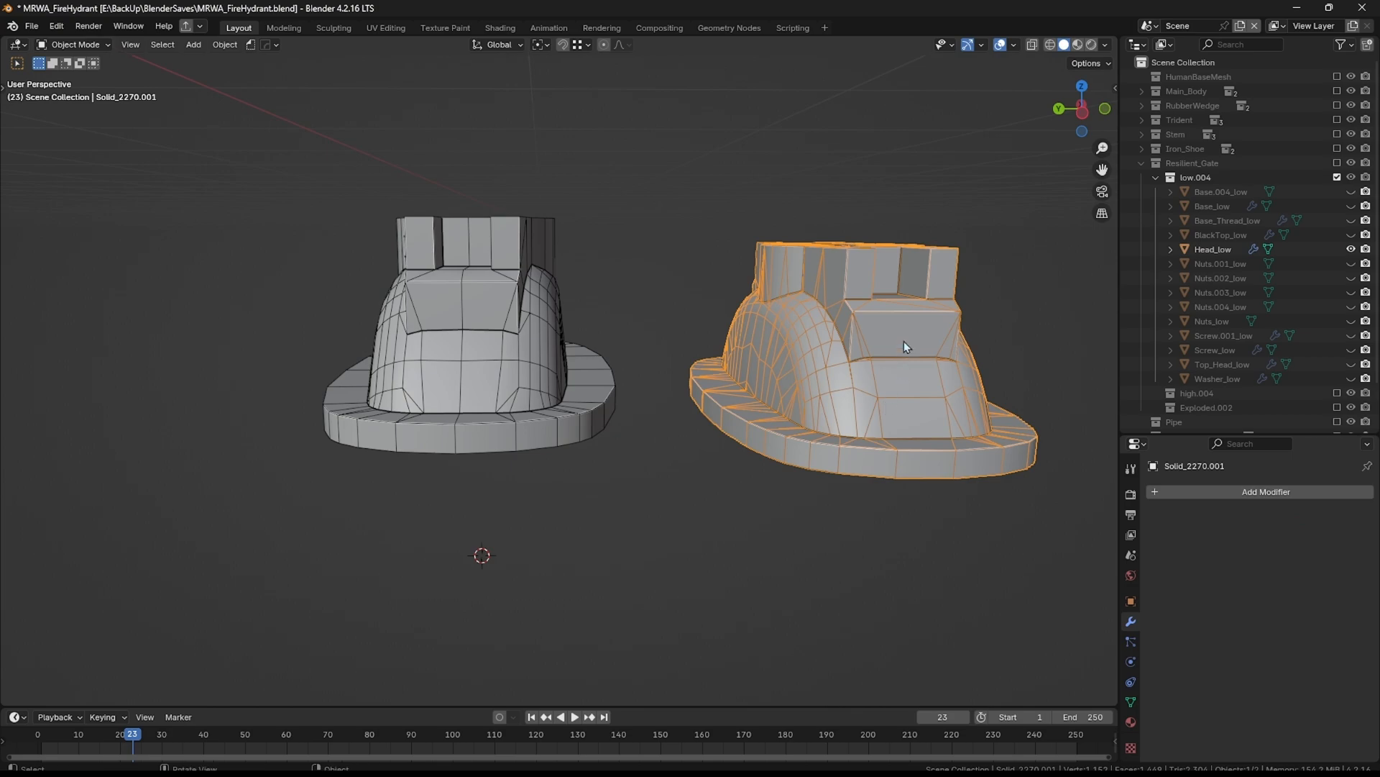
{"action": "middle_click_drag", "start_coordinate": [985, 339], "coordinate": [818, 343]}
{"action": "key", "text": "shift+h"}
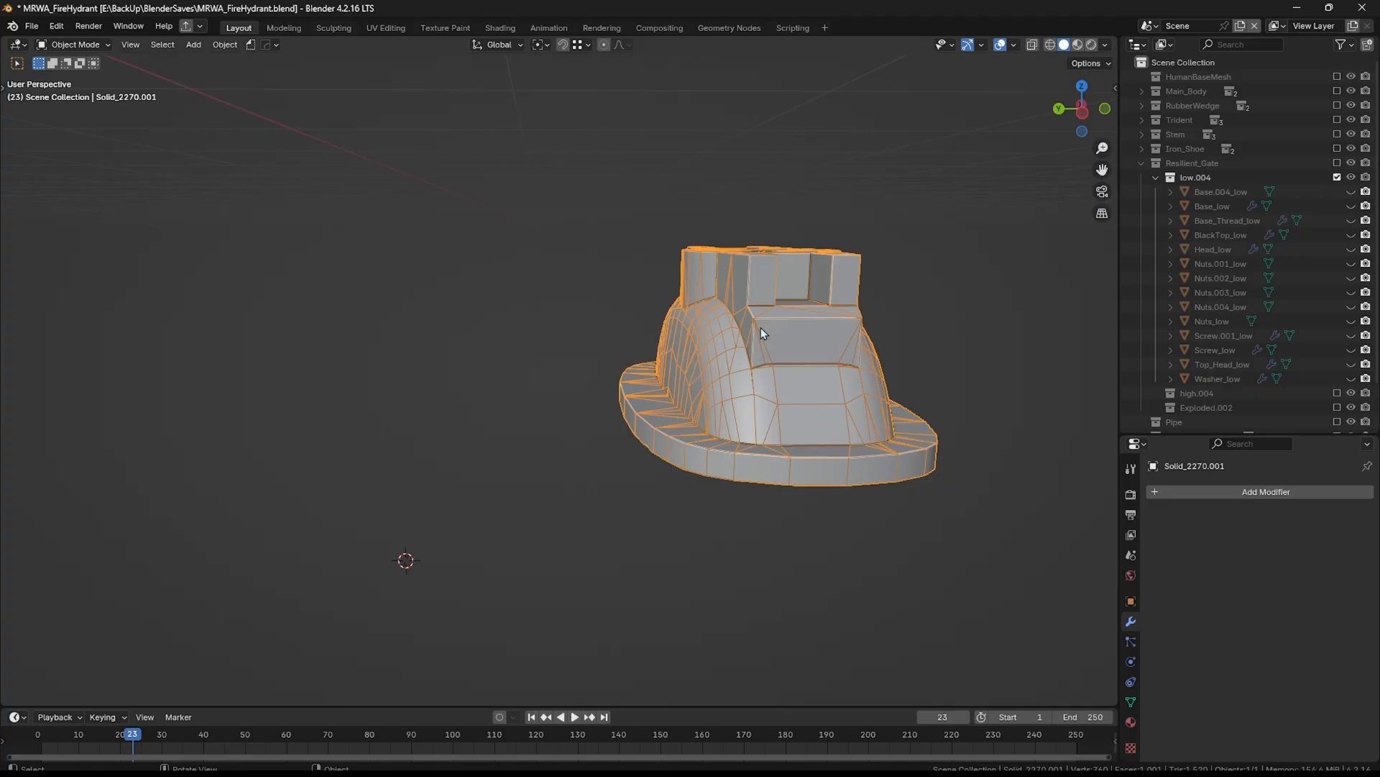
{"action": "key", "text": "alt+h"}
Step: Examine the assembled low-poly valve and its Base_low body beside the pasted head
{"action": "scroll", "coordinate": [740, 304], "scroll_direction": "down", "scroll_amount": 4}
{"action": "left_click", "coordinate": [641, 354]}
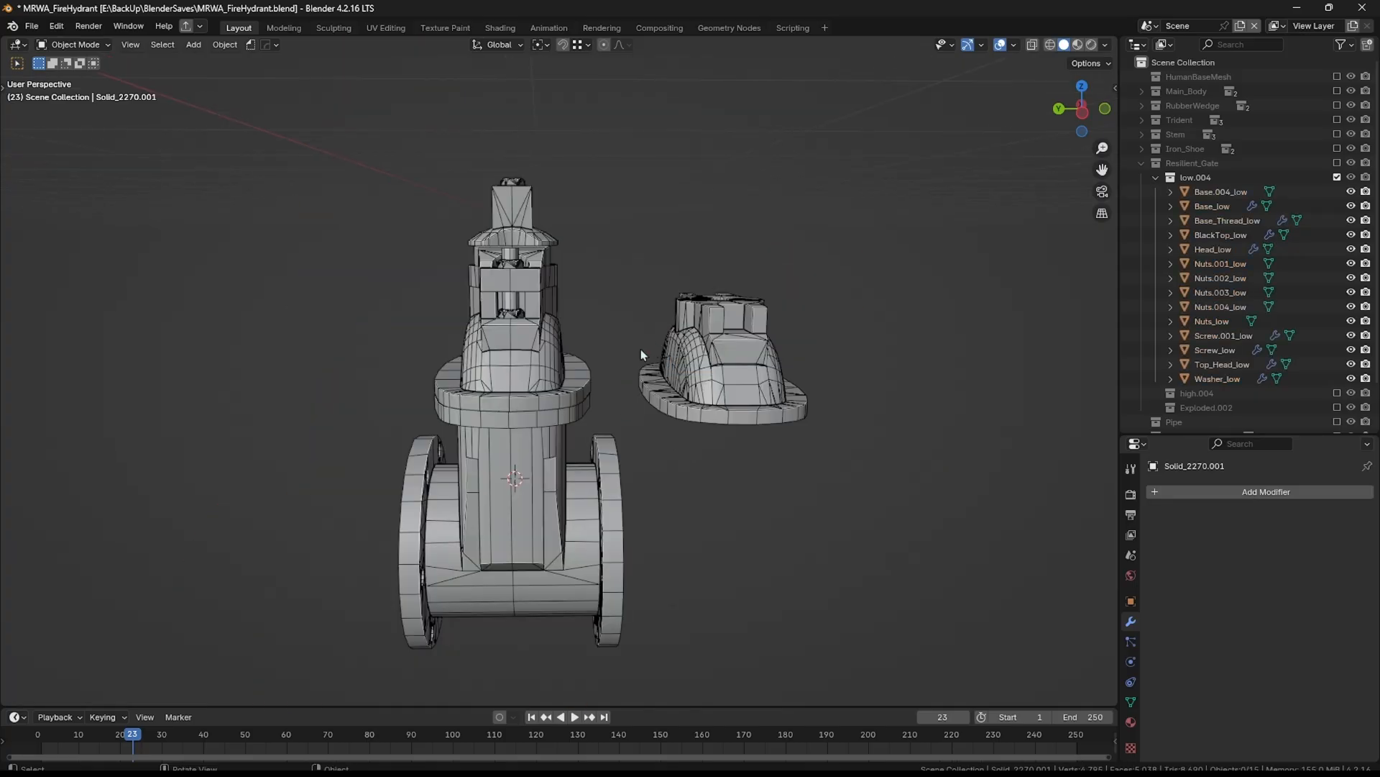
{"action": "middle_click_drag", "start_coordinate": [642, 353], "coordinate": [536, 290]}
{"action": "left_click", "coordinate": [454, 451]}
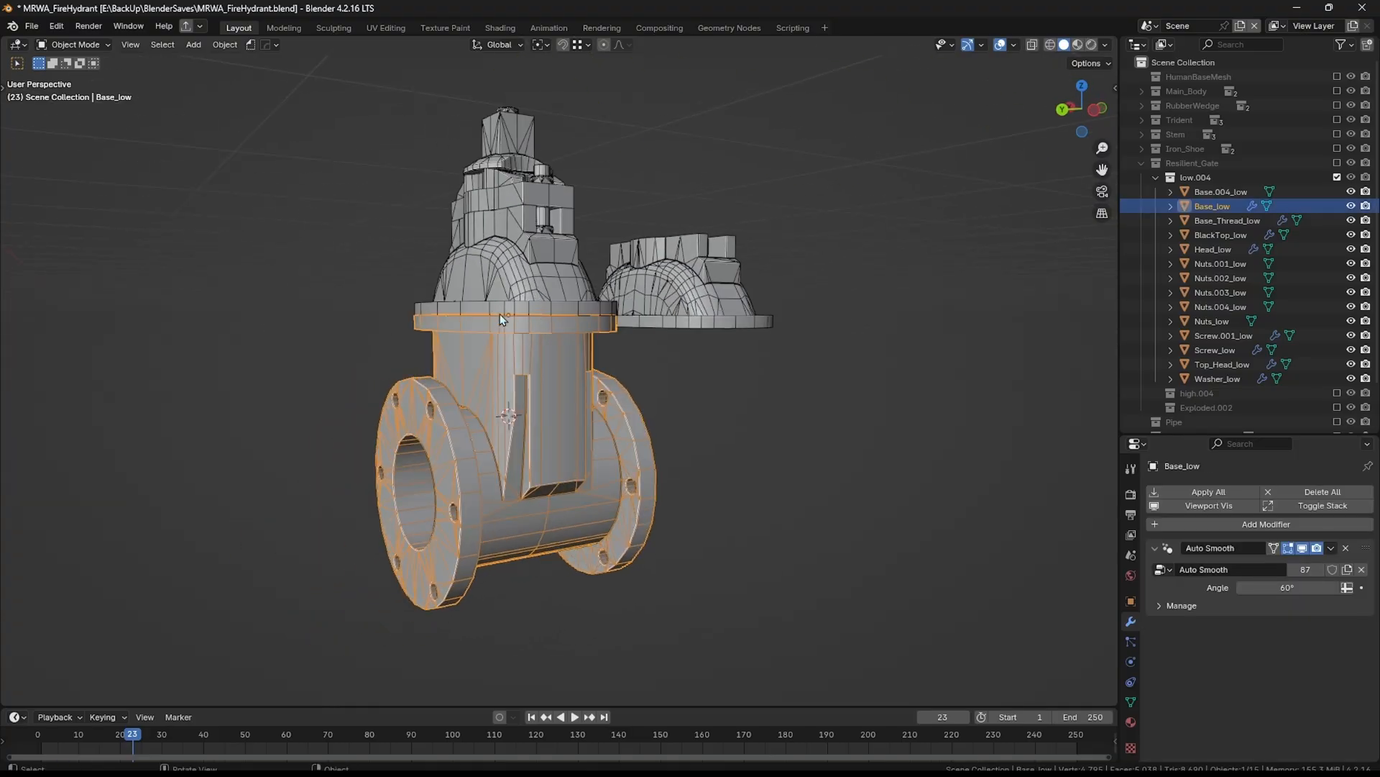
{"action": "middle_click_drag", "start_coordinate": [499, 313], "coordinate": [594, 371]}
{"action": "key", "text": "a"}
{"action": "key", "text": "a"}
Step: Delete the pasted copy of the Solid_2270 head beside the valve
{"action": "middle_click_drag", "start_coordinate": [701, 306], "coordinate": [766, 287]}
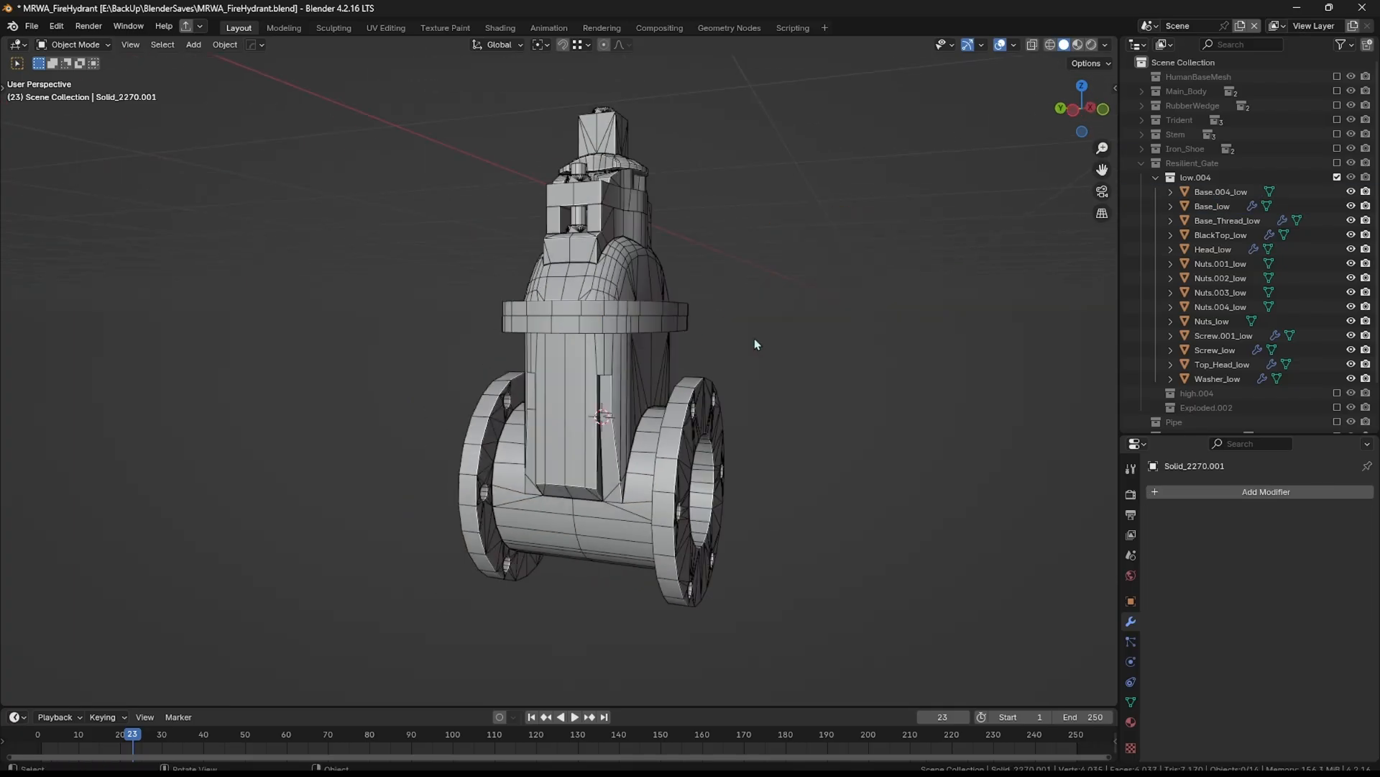
{"action": "left_click", "coordinate": [822, 289]}
{"action": "key", "text": "Delete"}
Step: Inspect the low-poly valve's flange faces, bolt holes and pipe bore from several angles
{"action": "middle_click_drag", "start_coordinate": [610, 346], "coordinate": [359, 180]}
{"action": "scroll", "coordinate": [359, 179], "scroll_direction": "up", "scroll_amount": 2}
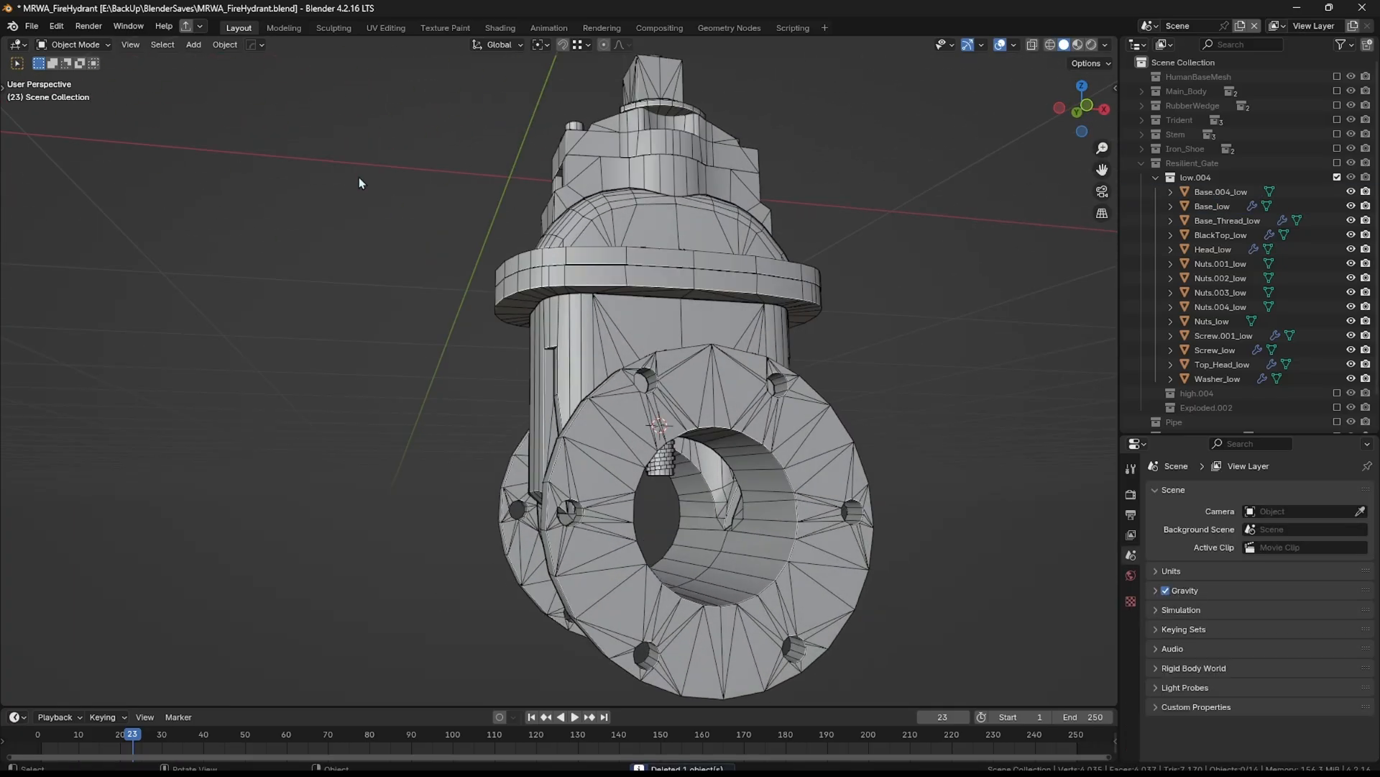
{"action": "scroll", "coordinate": [749, 492], "scroll_direction": "down", "scroll_amount": 2}
{"action": "middle_click_drag", "start_coordinate": [771, 528], "coordinate": [717, 495], "text": "shift"}
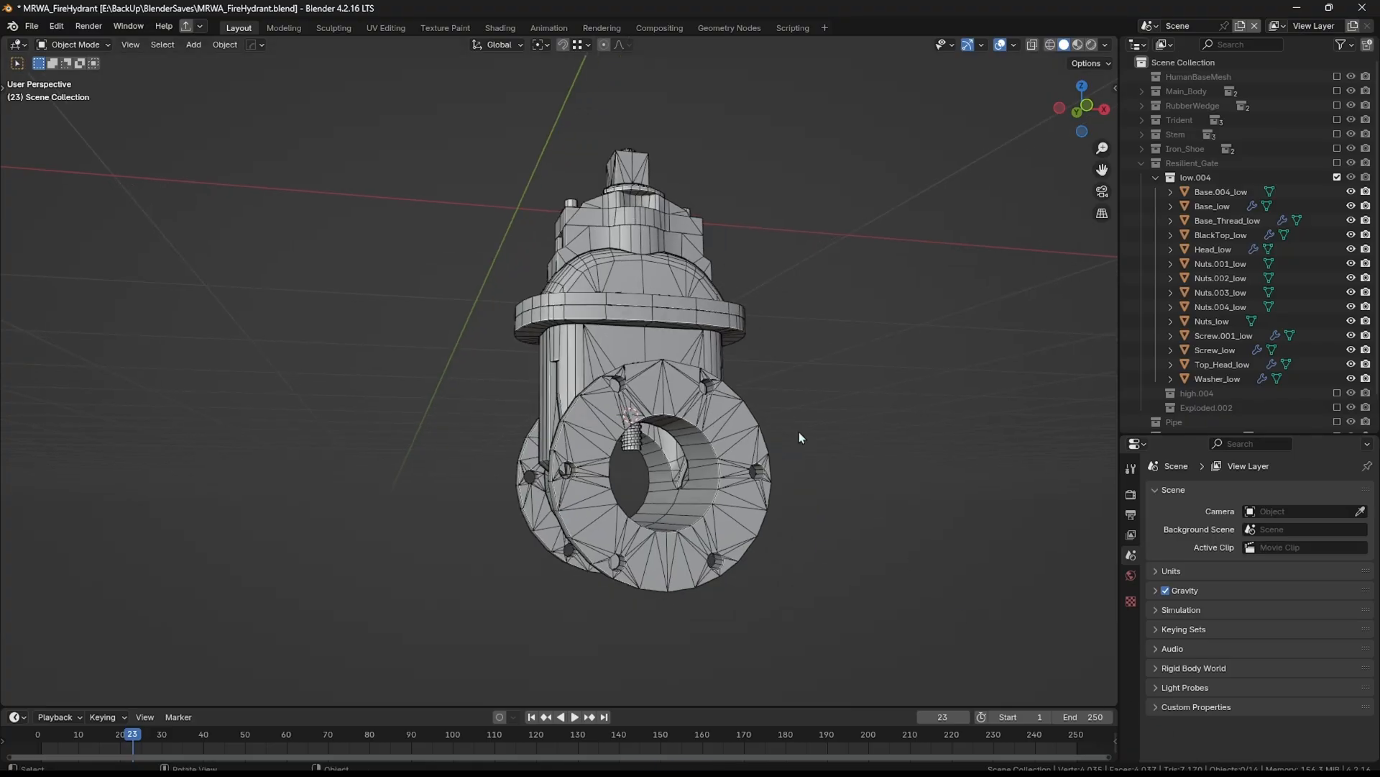
{"action": "middle_click_drag", "start_coordinate": [801, 437], "coordinate": [594, 377]}
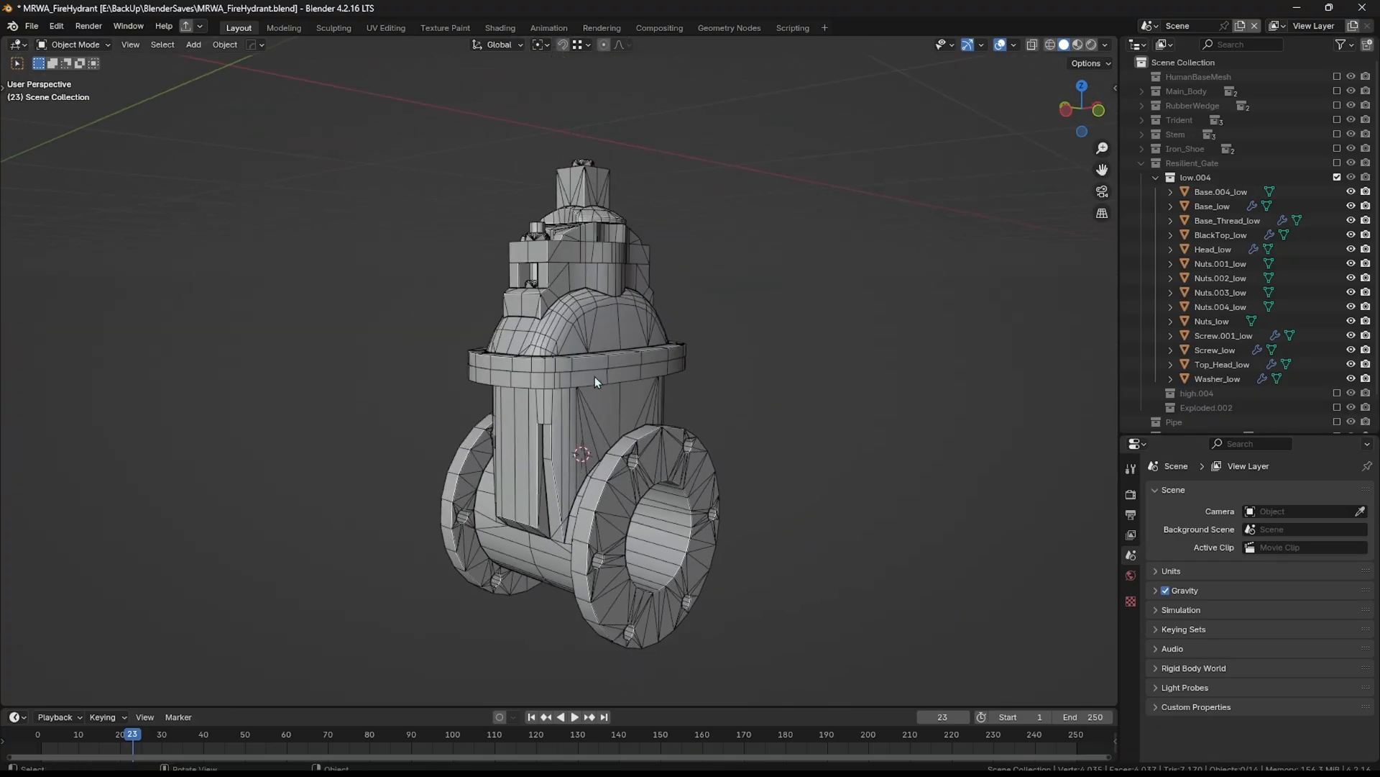